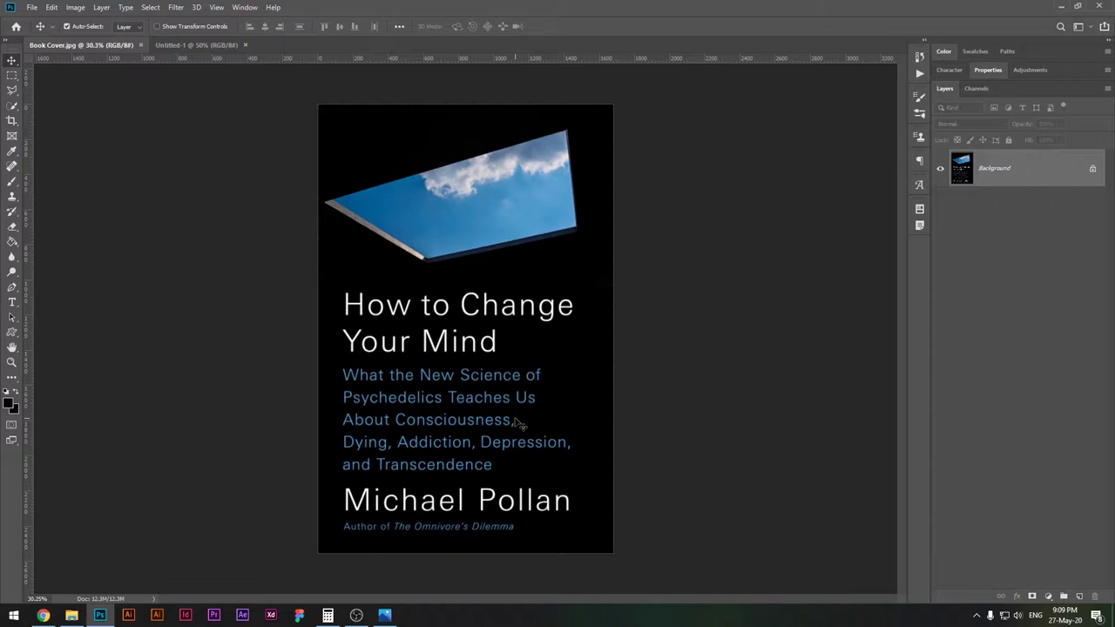
Step: Fill the Untitled-1 background with near-black 080606, then go back to Book Cover.jpg
left_click(200, 46)
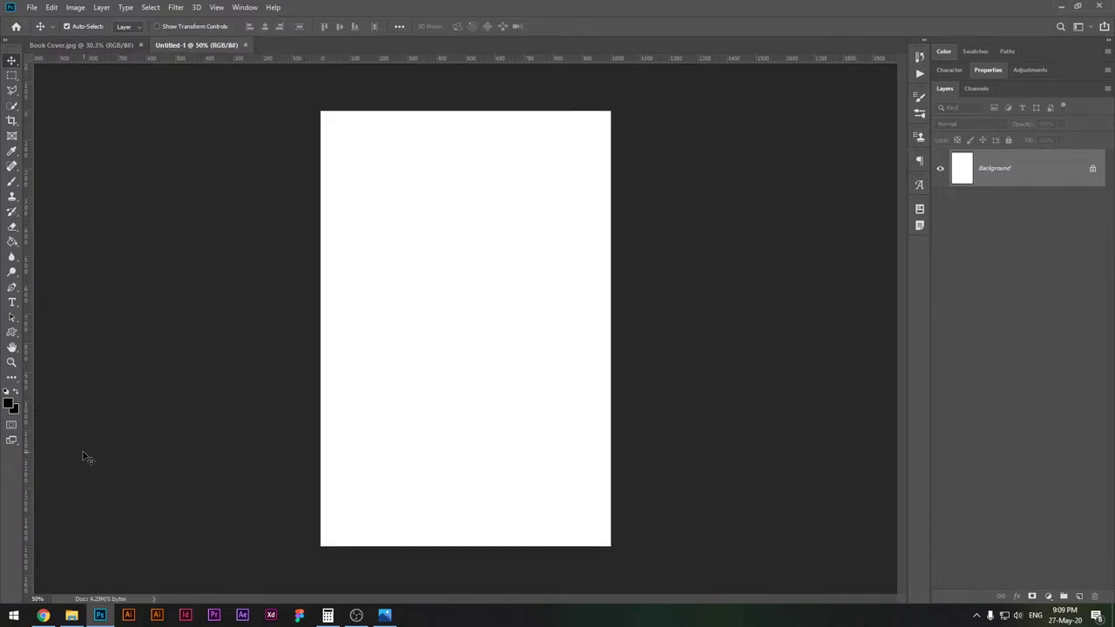
left_click(105, 45)
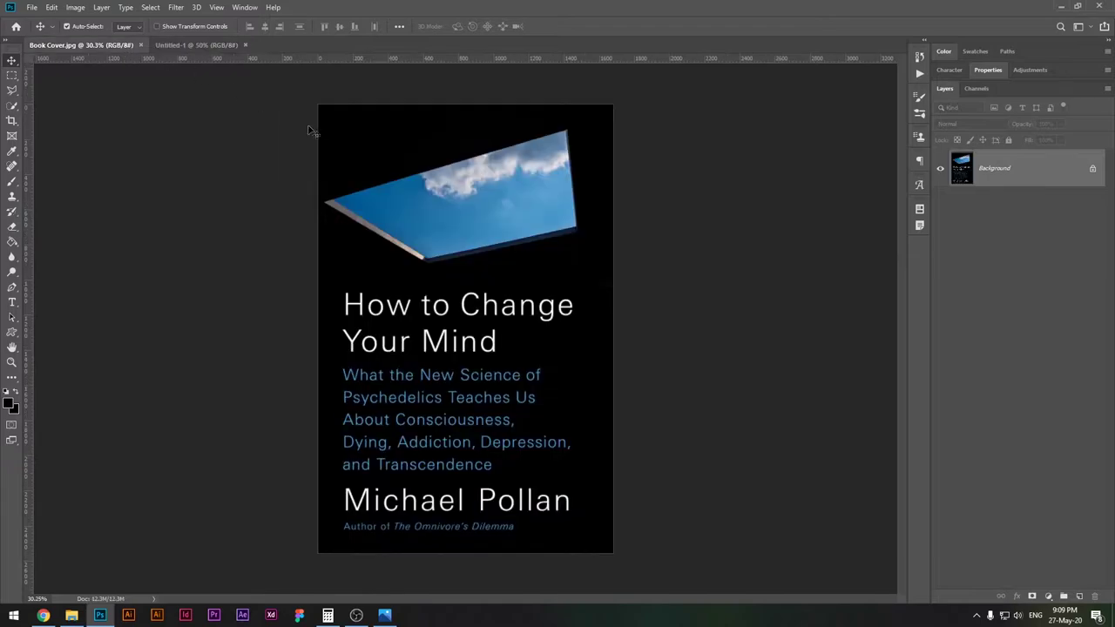
left_click(197, 45)
left_click(10, 403)
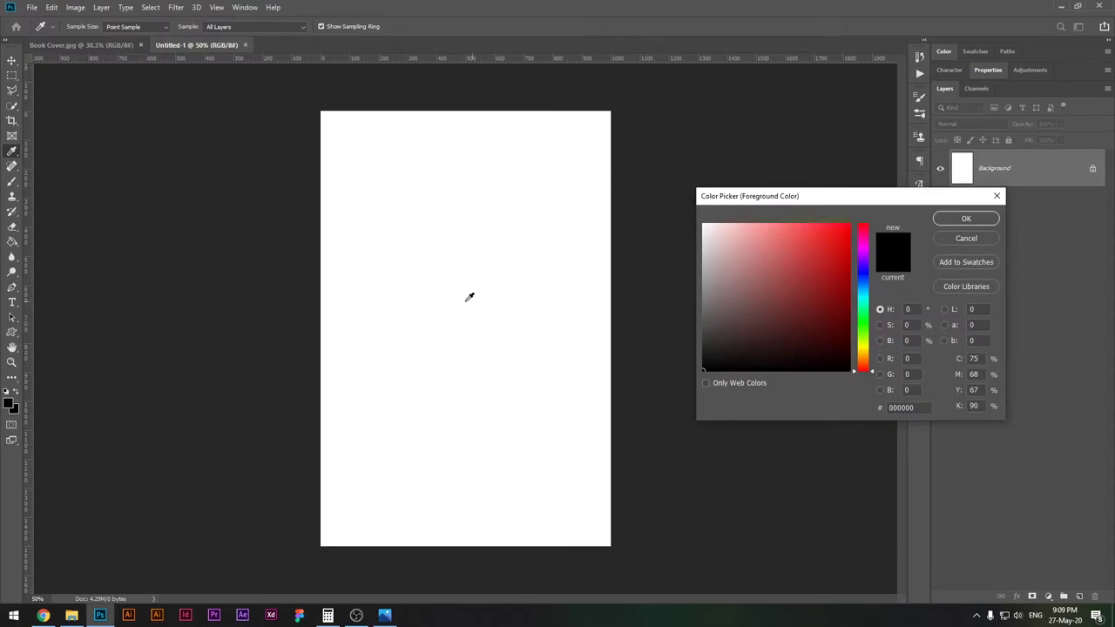
left_click(919, 408)
double_click(927, 407)
mouse_move(709, 367)
left_mouse_down()
mouse_move(736, 367)
mouse_move(703, 370)
mouse_move(700, 380)
mouse_move(715, 383)
left_mouse_up()
key("Return")
key("v")
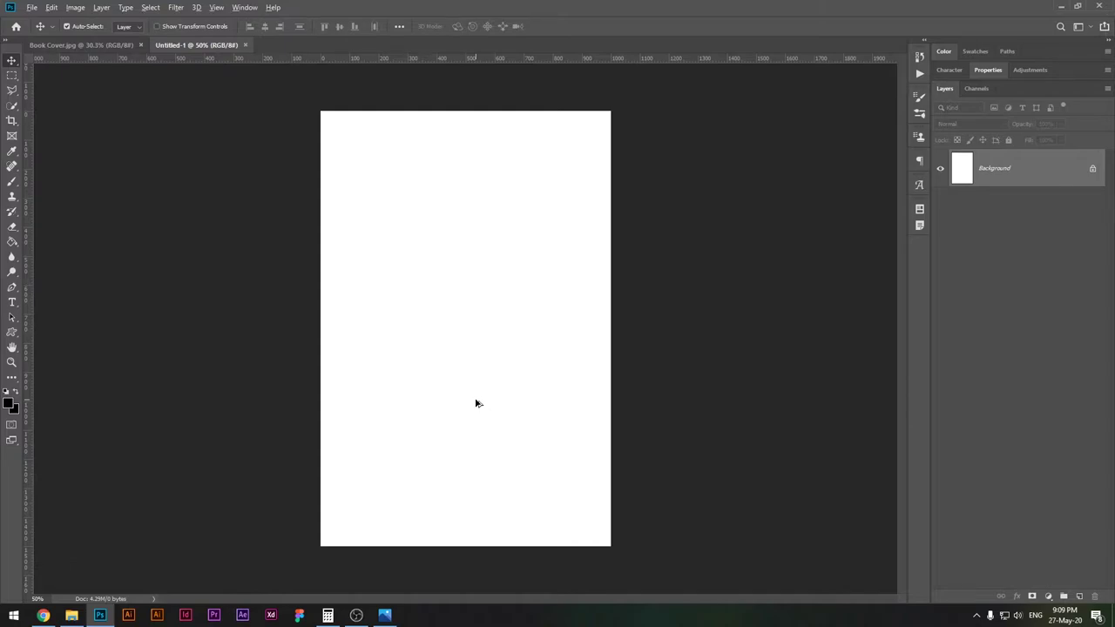
key("alt+BackSpace")
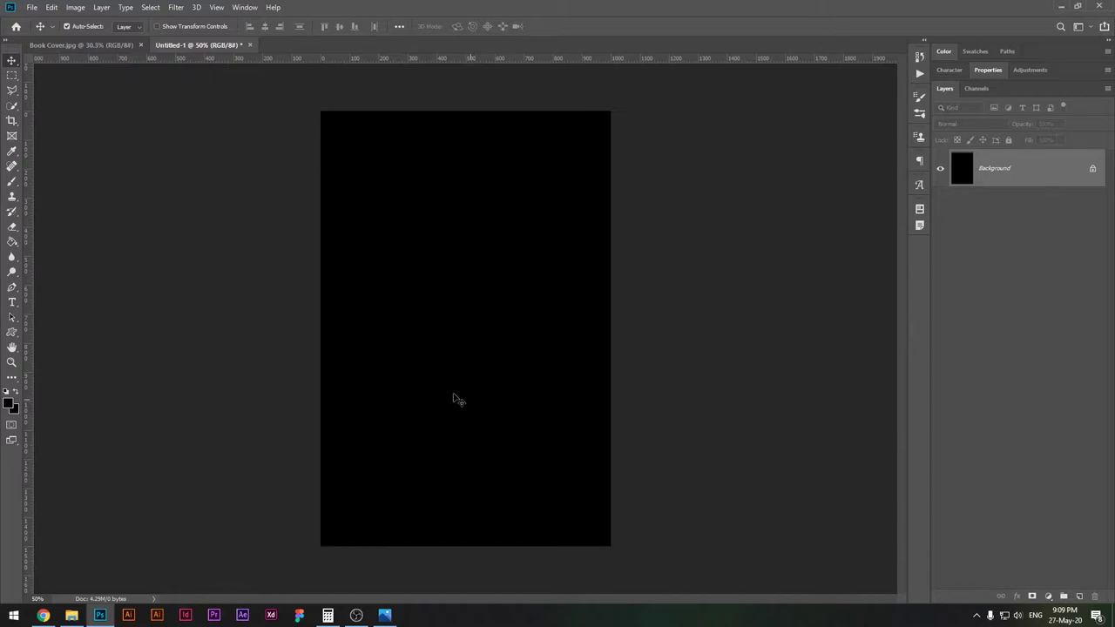
left_click(84, 46)
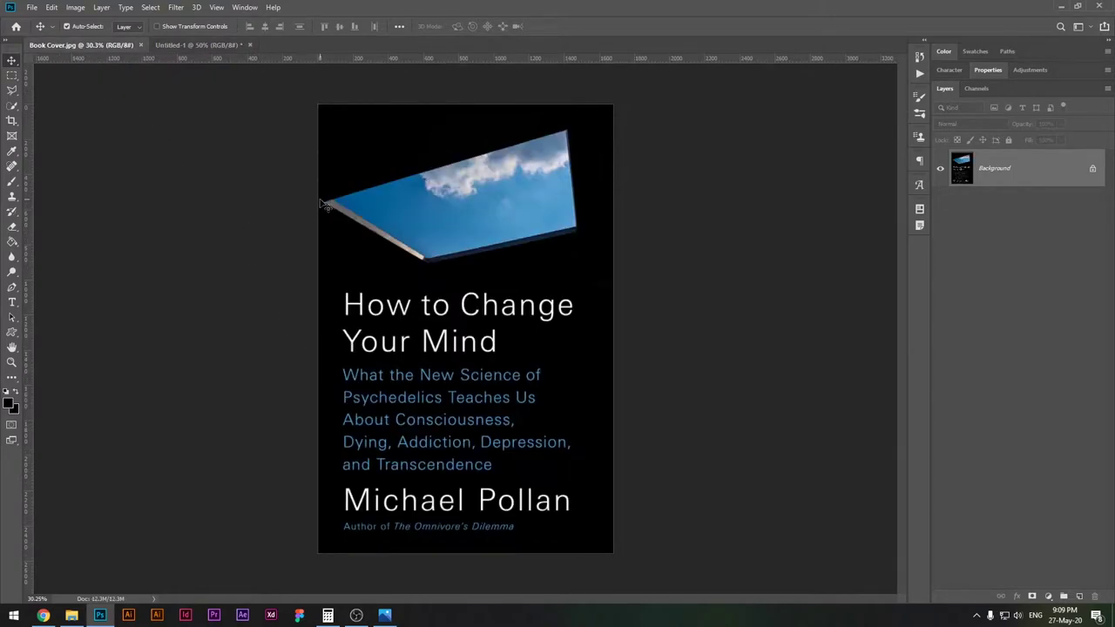
Step: Float the Book Cover.jpg reference in its own window beside the black Untitled-1 canvas
left_click_drag(79, 49, 782, 94)
left_click(502, 202)
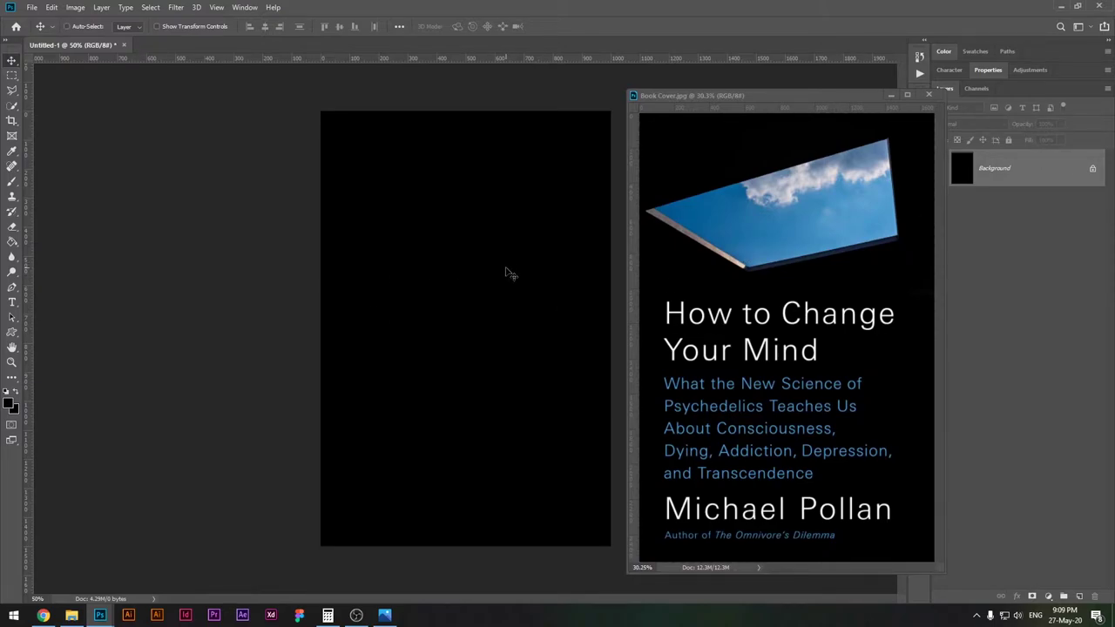
key("ctrl+shift+n")
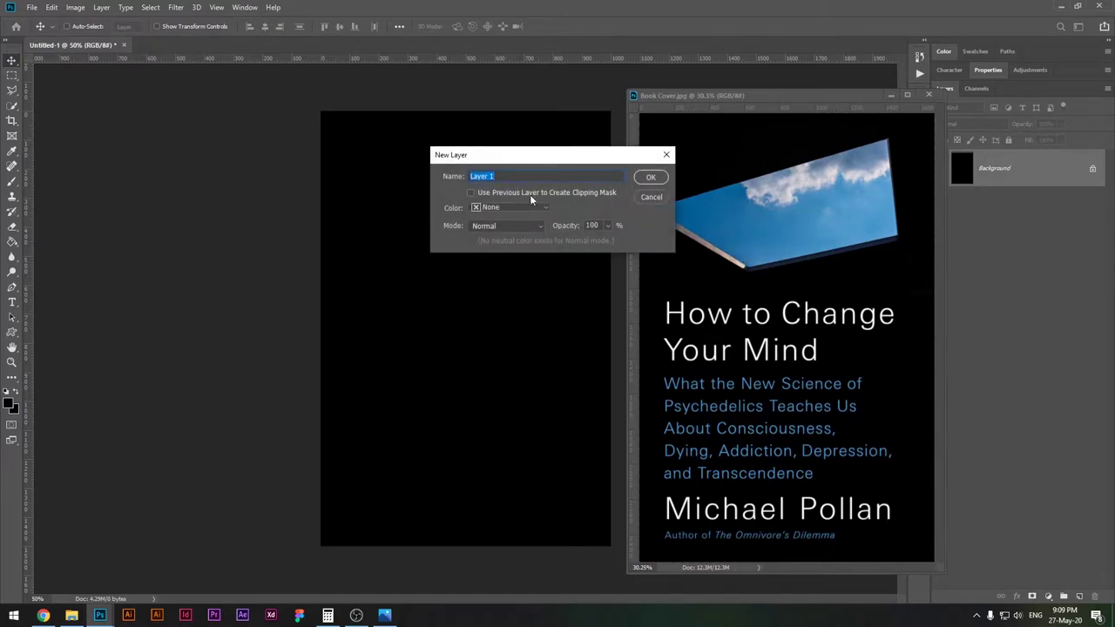
left_click(659, 198)
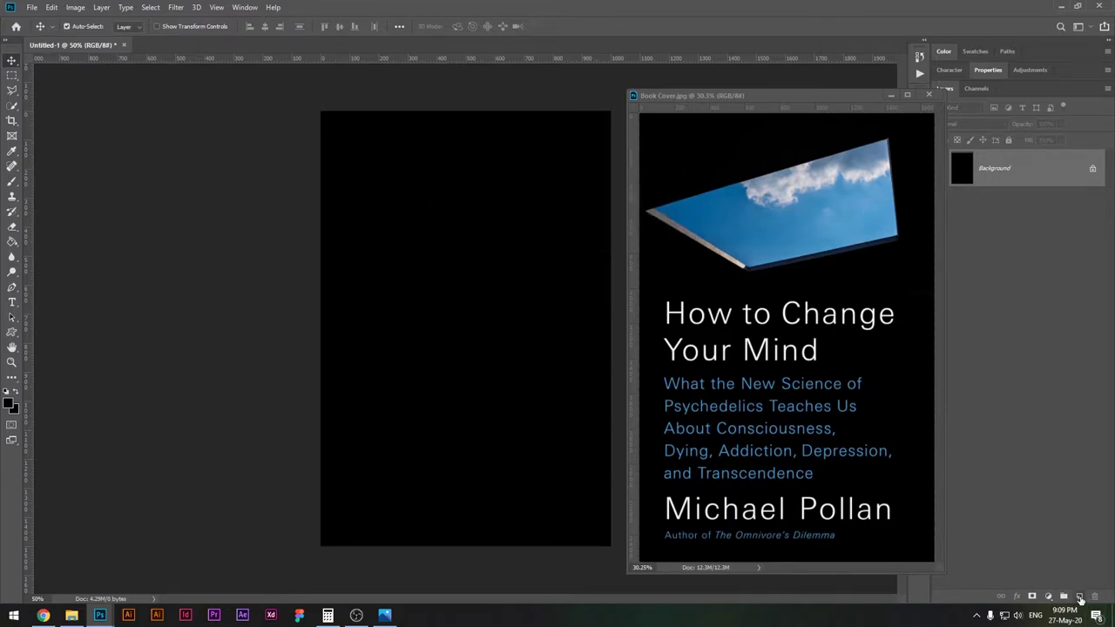
Step: Add a new empty layer above the Background and name it 'Shape'
left_click(1081, 598)
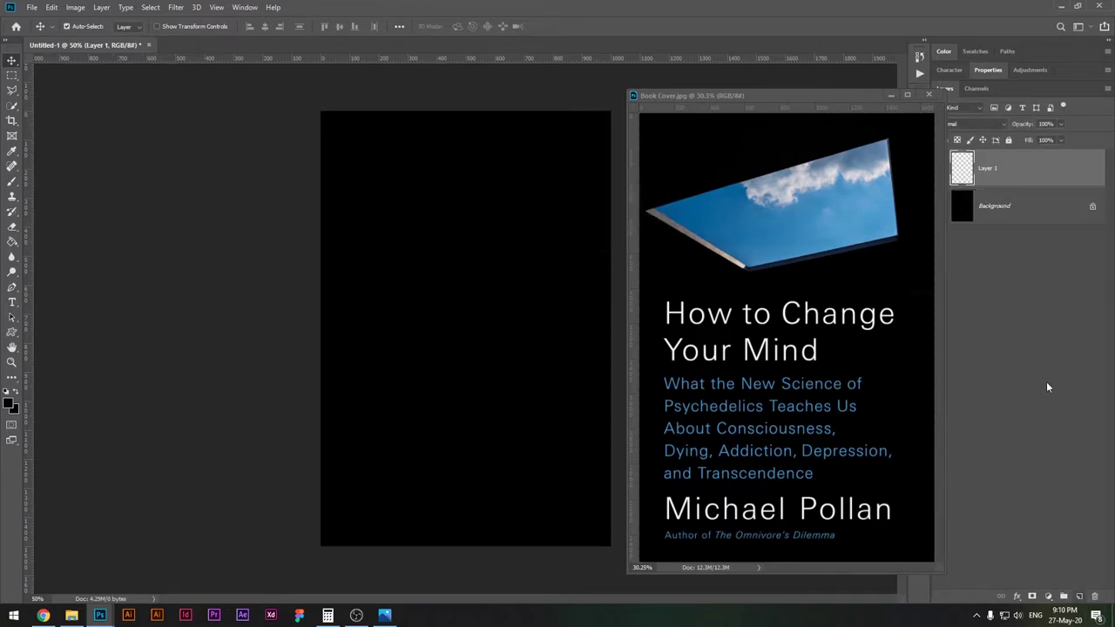
double_click(989, 170)
type("Shape")
key("Return")
Step: Make a skewed four-cornered Polygonal Lasso selection across the upper canvas
left_click(12, 89)
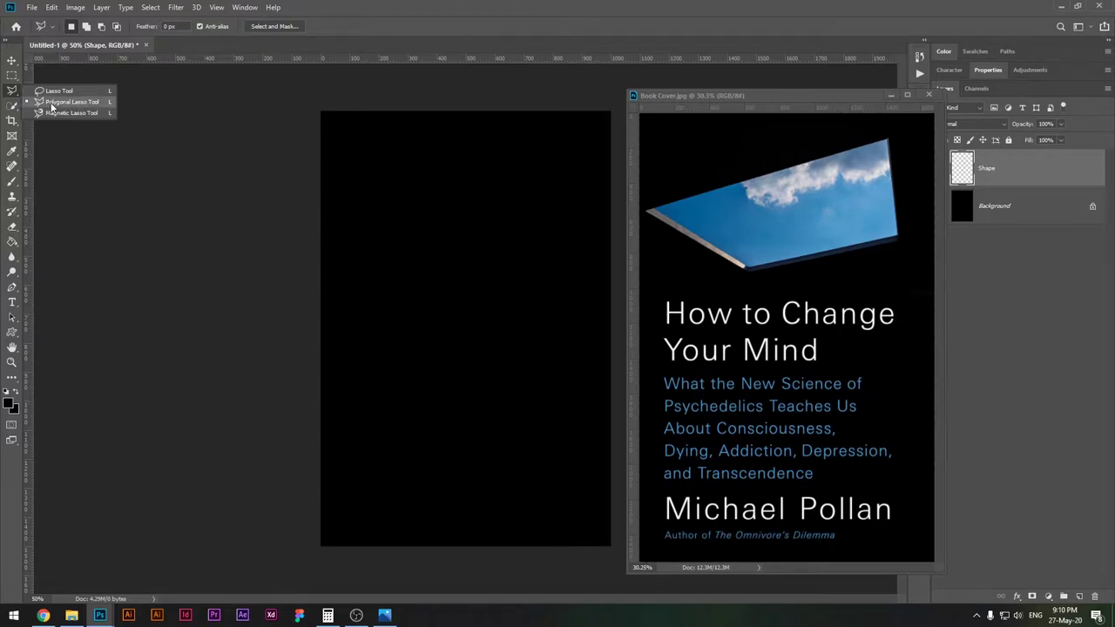
left_click(52, 102)
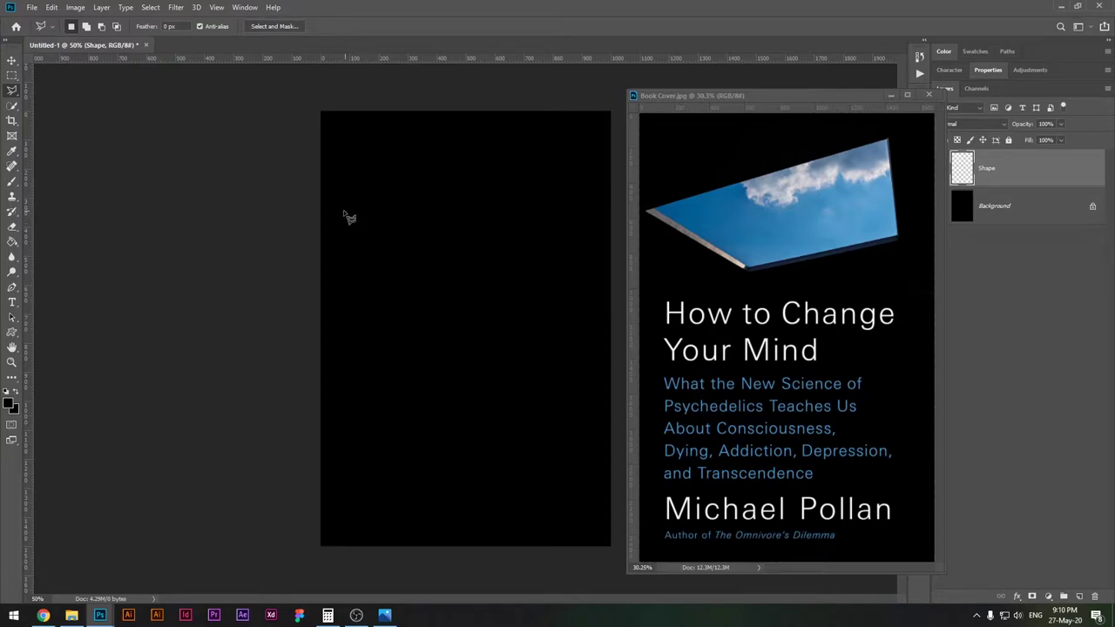
left_click(340, 208)
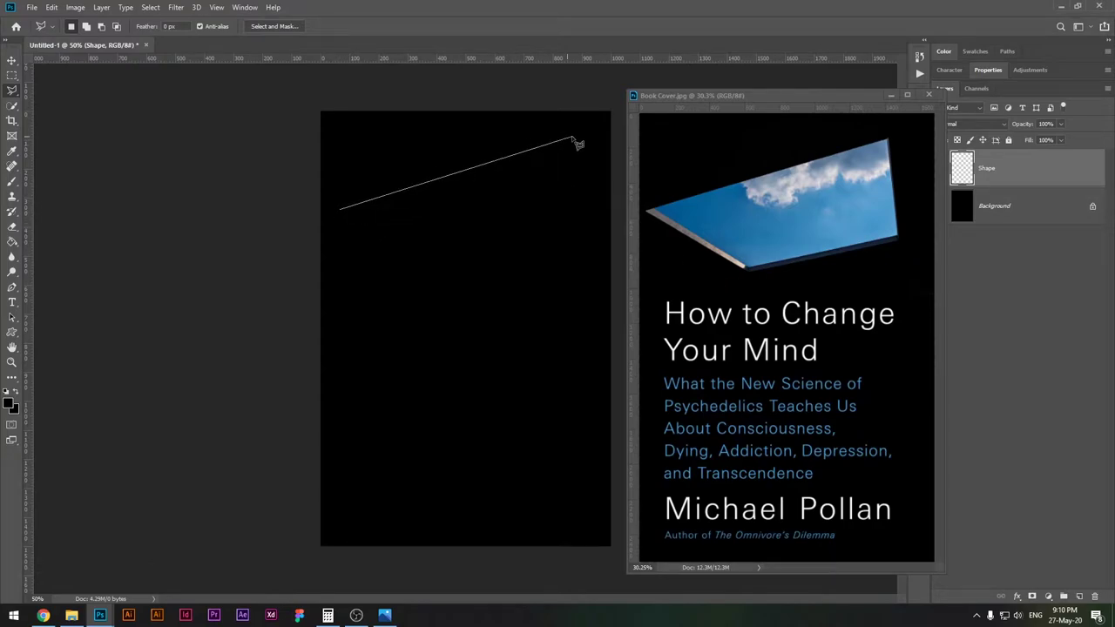
left_click(567, 138)
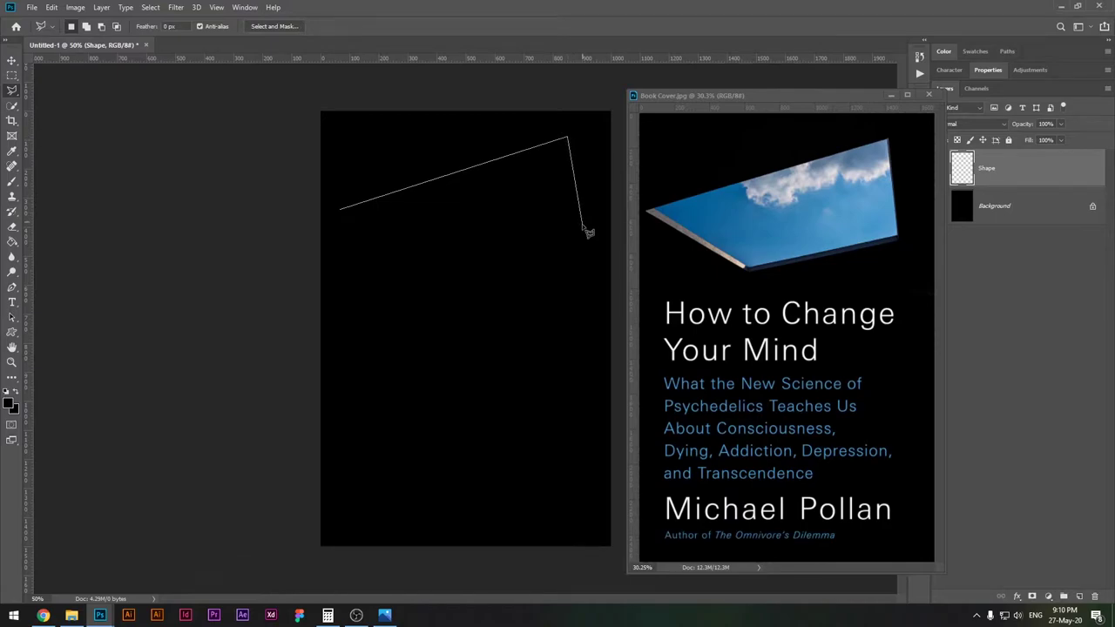
left_click(581, 229)
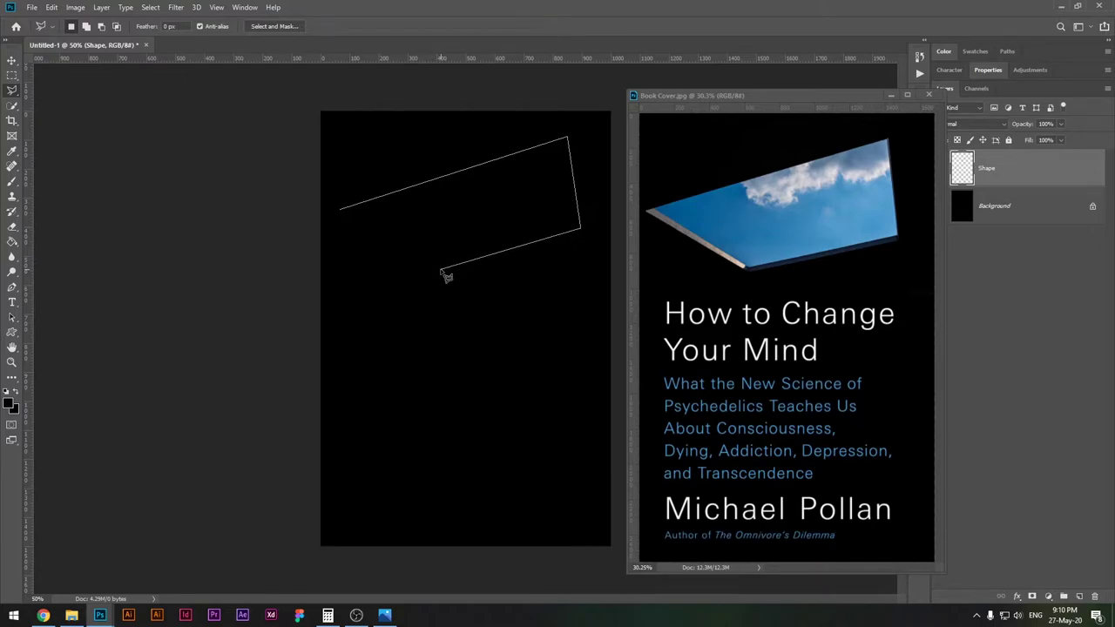
left_click(444, 268)
left_click(342, 212)
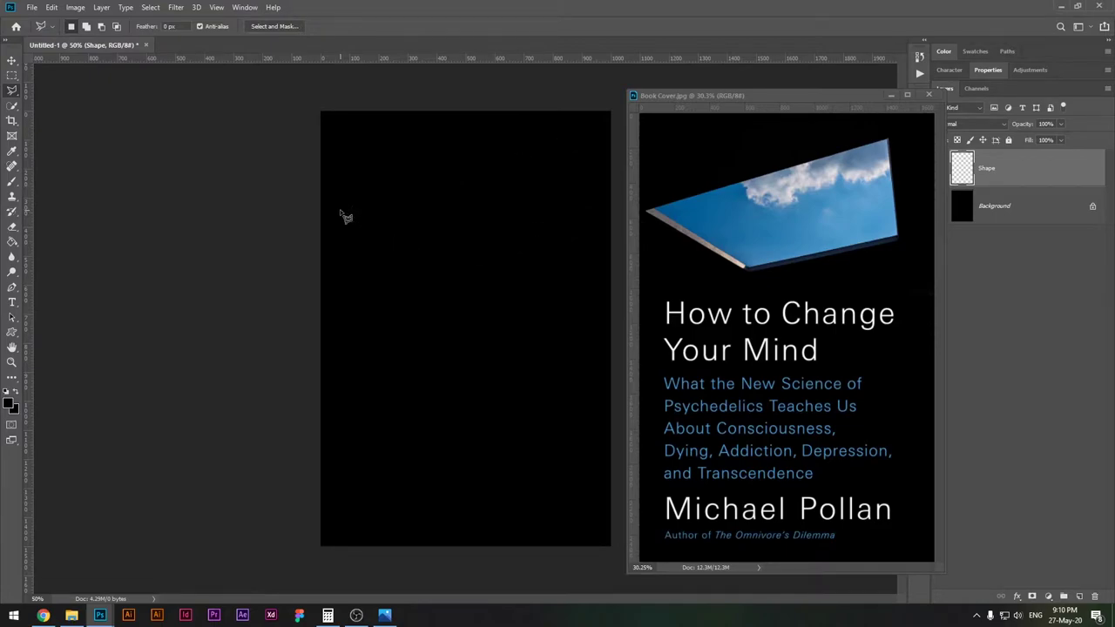
Step: Fill the skewed selection with white ffffff on the Shape layer
left_click(8, 405)
type("ffffff")
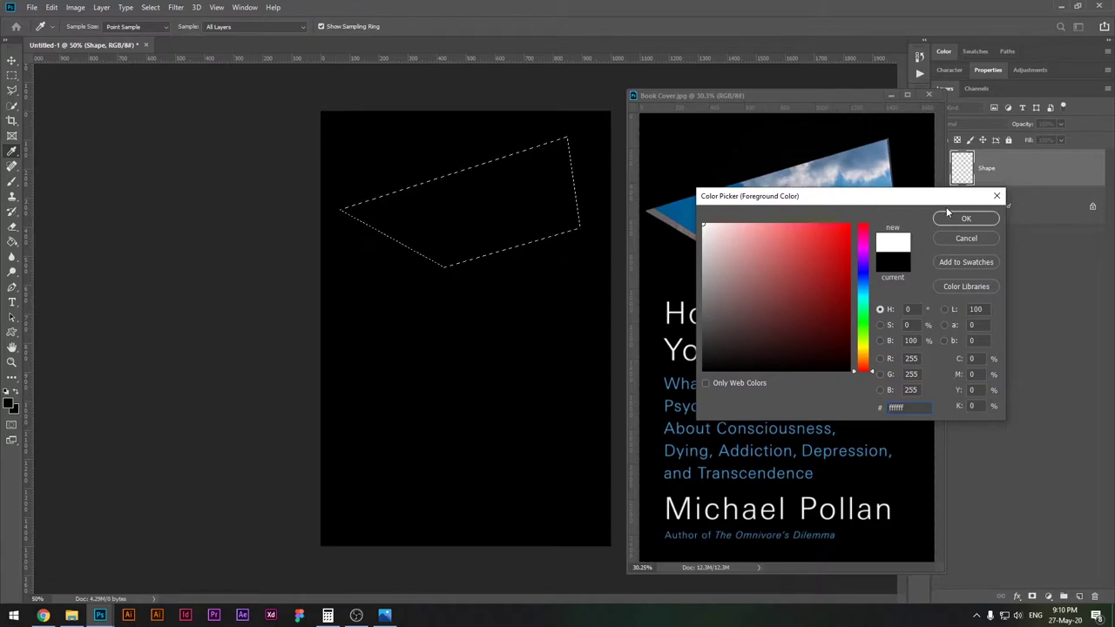
left_click(953, 223)
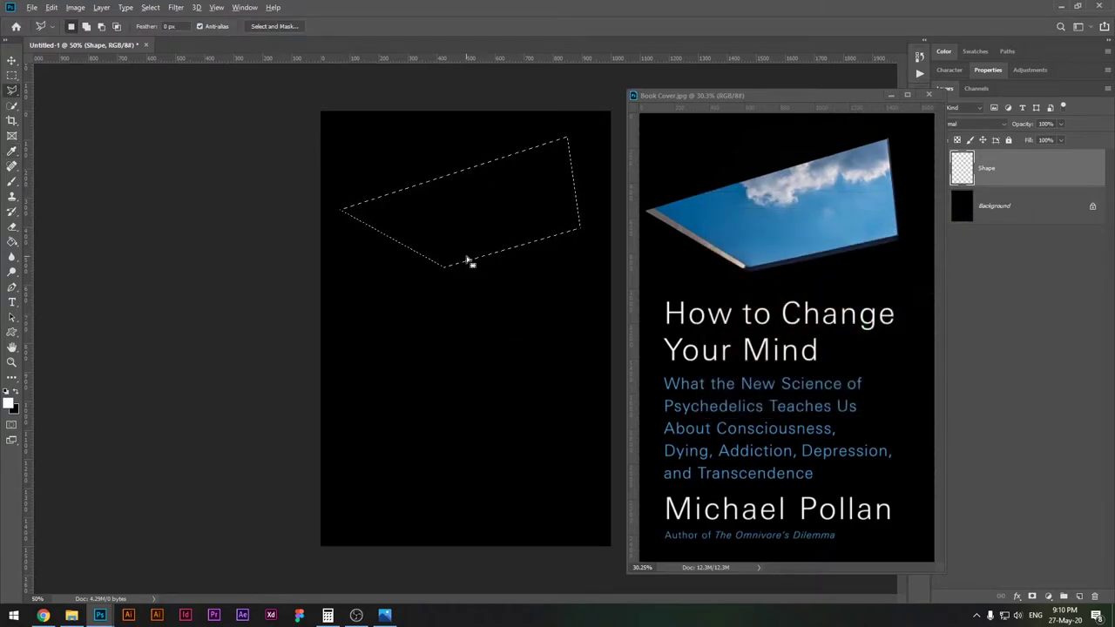
key("alt+BackSpace")
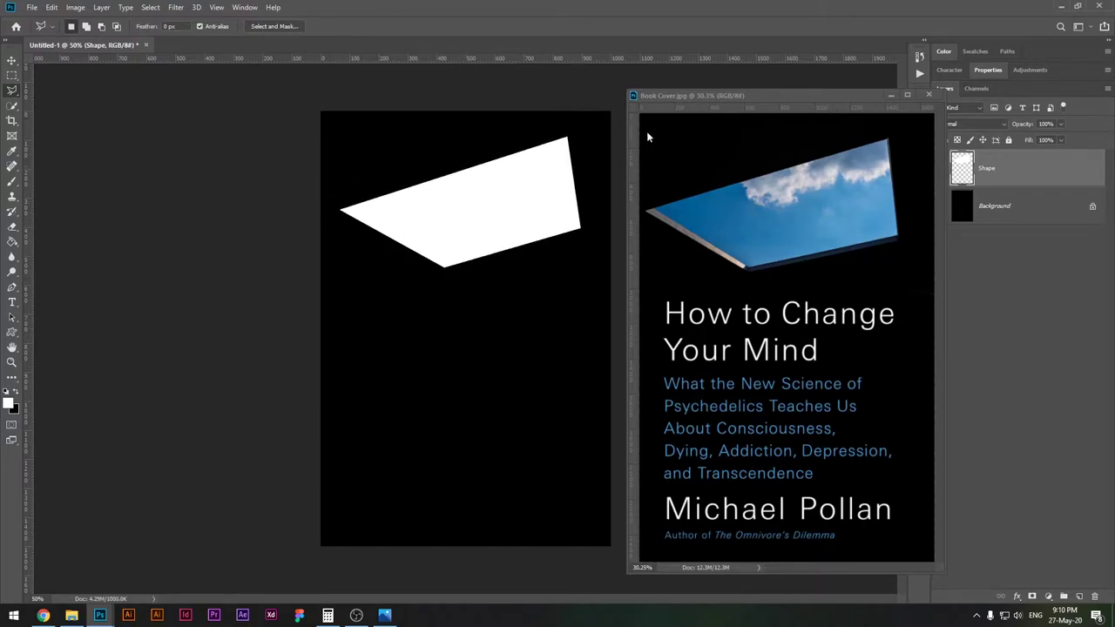
Step: Nudge the white shape slightly and place the cloudy sky photo onto the canvas
key("v")
mouse_move(472, 206)
left_mouse_down()
mouse_move(560, 219)
mouse_move(500, 214)
mouse_move(404, 179)
mouse_move(478, 201)
left_mouse_up()
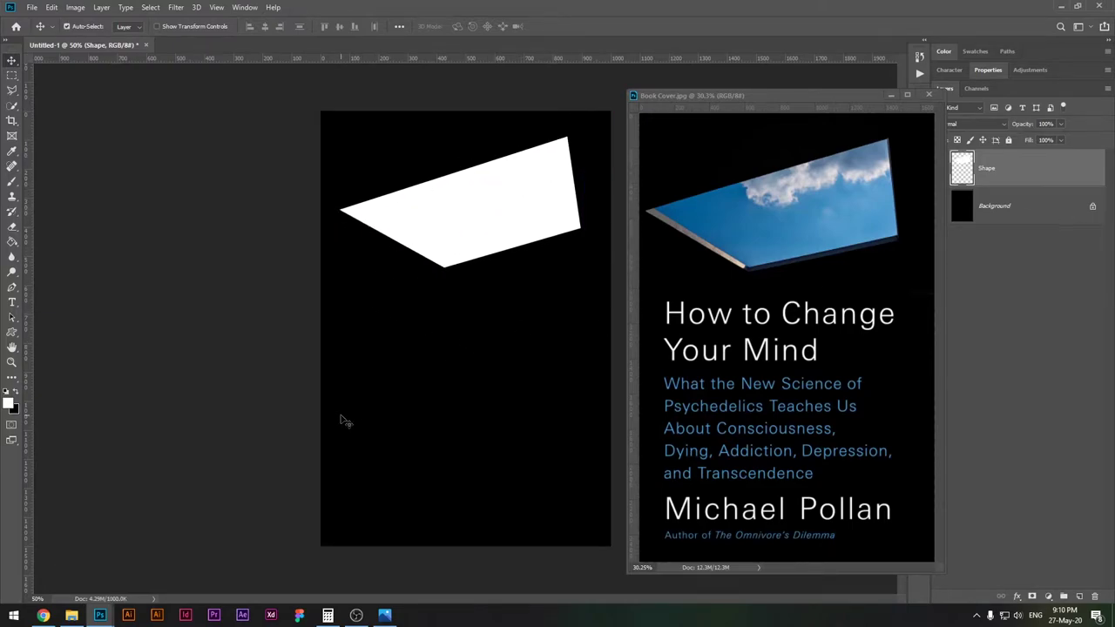
left_click(73, 616)
left_click_drag(298, 91, 413, 209)
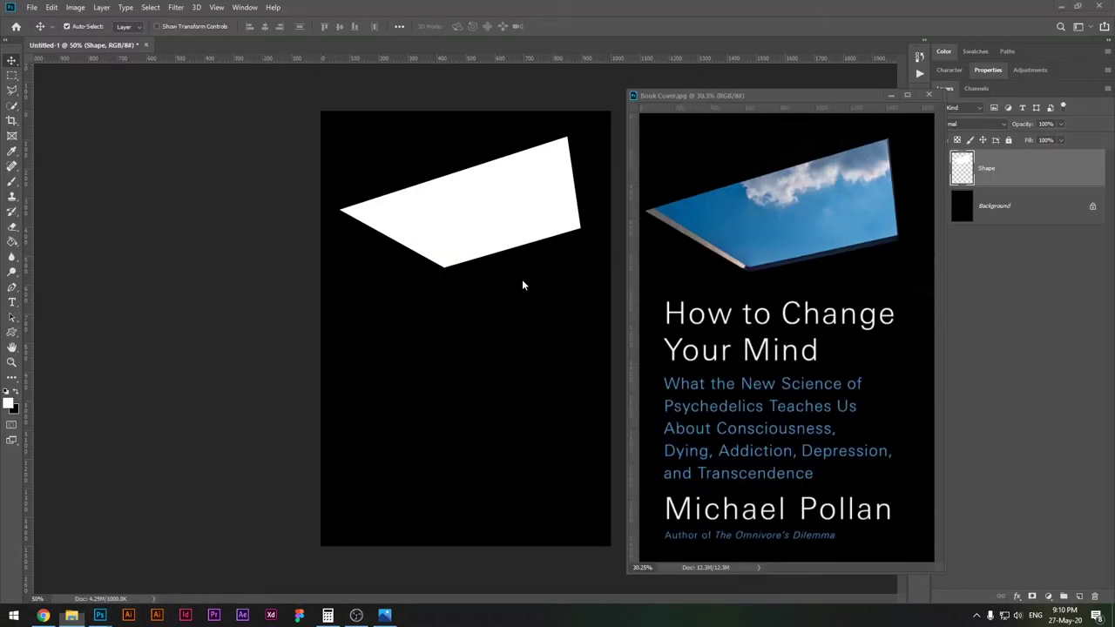
left_click_drag(523, 284, 446, 254)
key("Return")
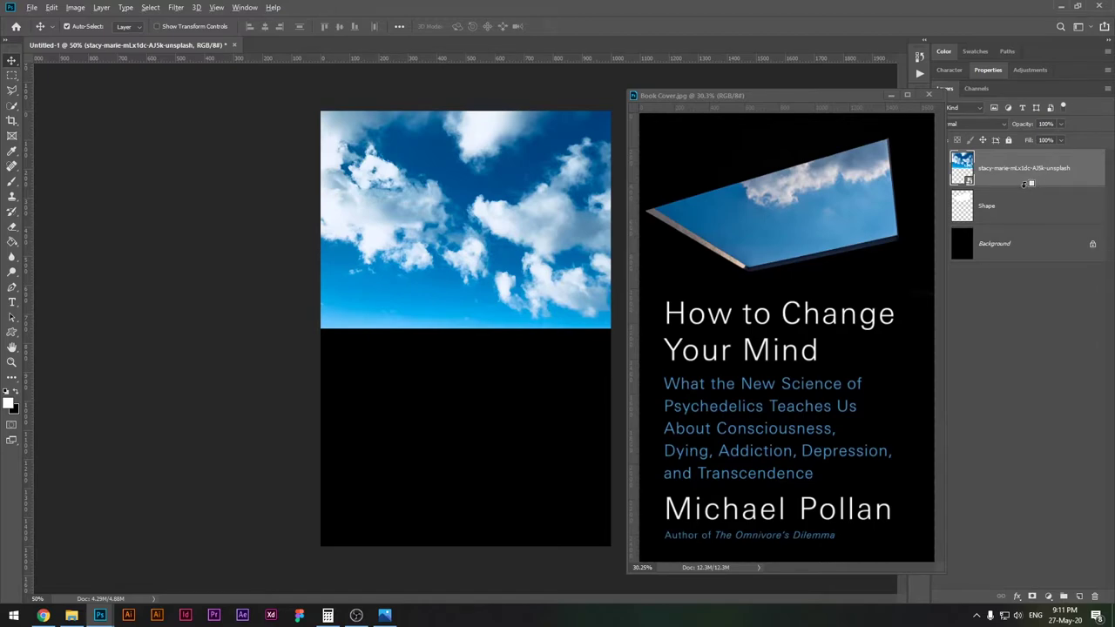
Step: Clip the sky photo to the Shape layer so clouds show only inside the skewed window
left_click_drag(1026, 183, 1029, 186)
left_click(1029, 185, "alt")
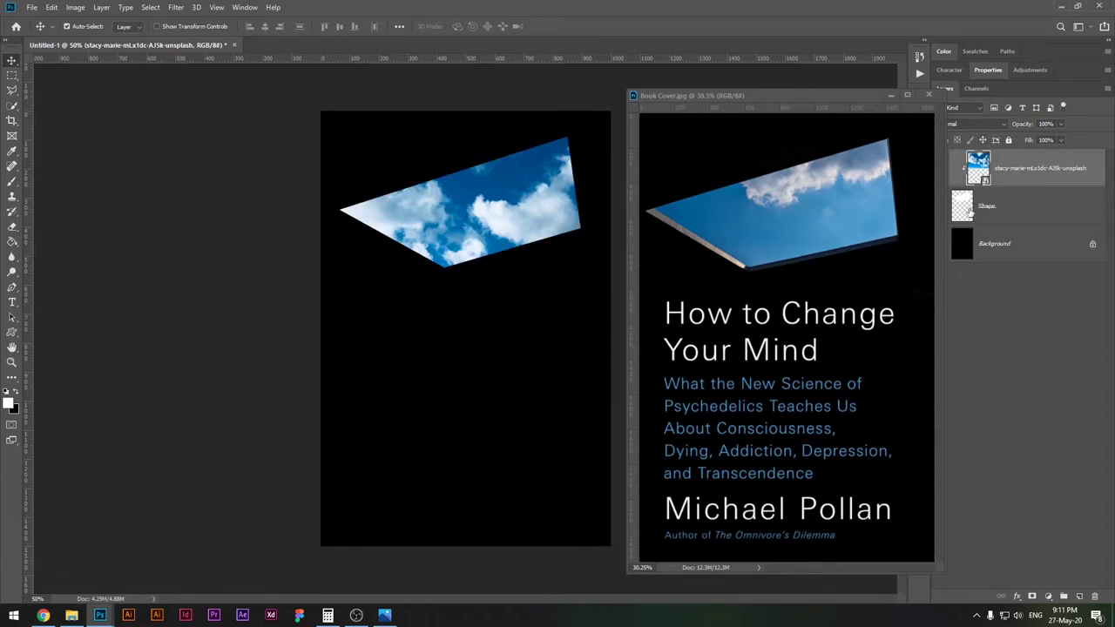
left_click_drag(491, 200, 515, 172)
key("ctrl+z")
left_click(963, 205)
left_click_drag(459, 213, 485, 200)
left_click(1032, 210)
left_click(1035, 179)
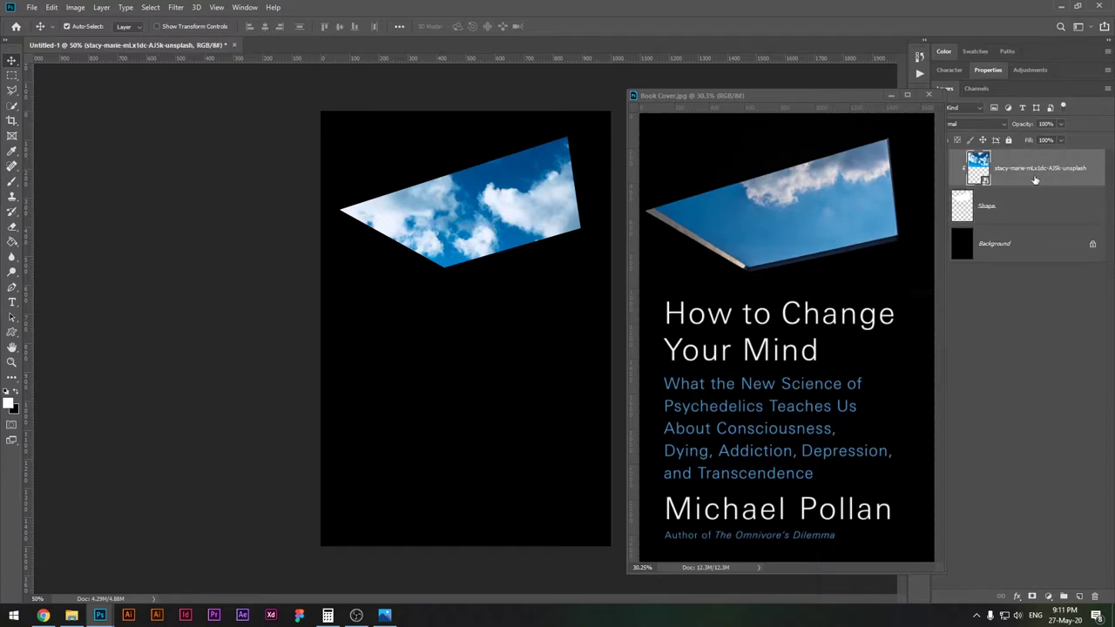
left_click(998, 190, "alt")
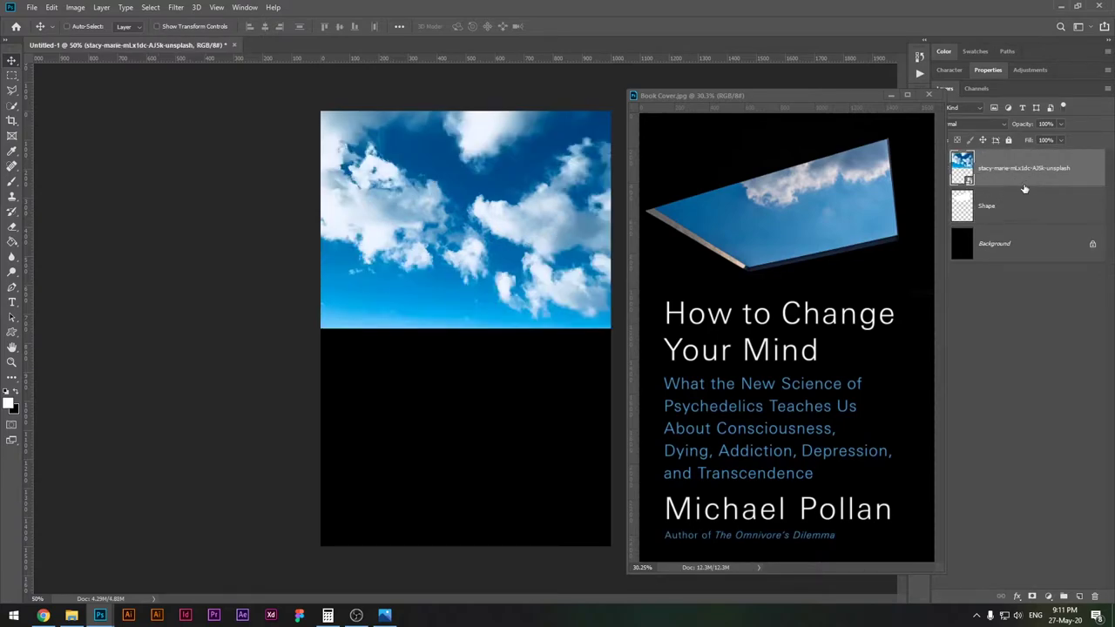
right_click(1014, 166)
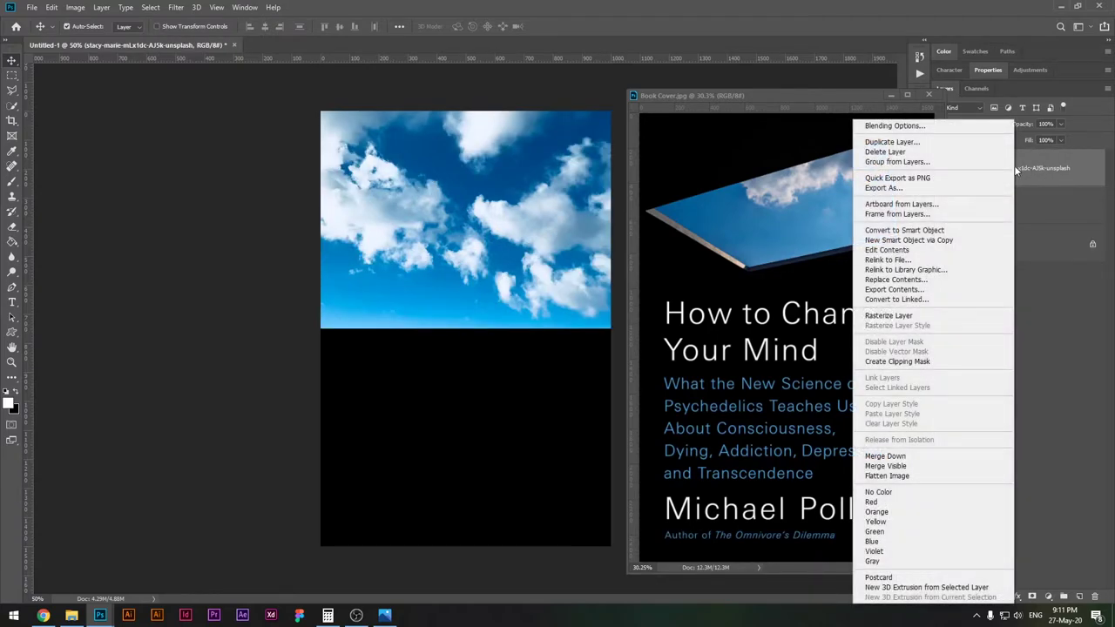
left_click(901, 361)
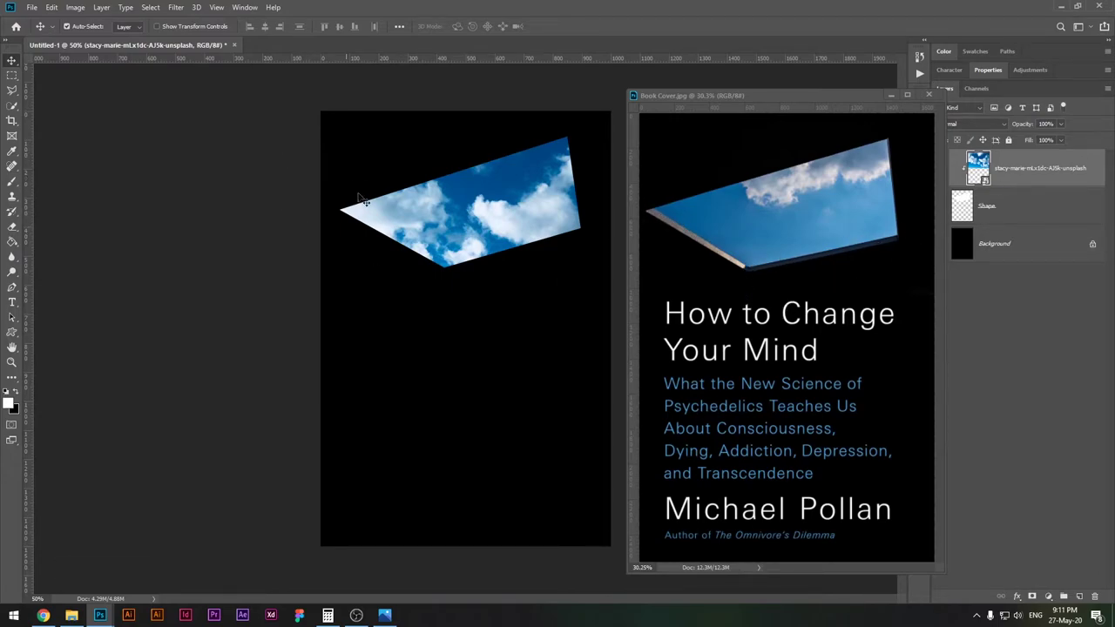
Step: Create a new layer named Bar 1 and switch to the Polygonal Lasso Tool
key("ctrl")
key("ctrl+shift+n")
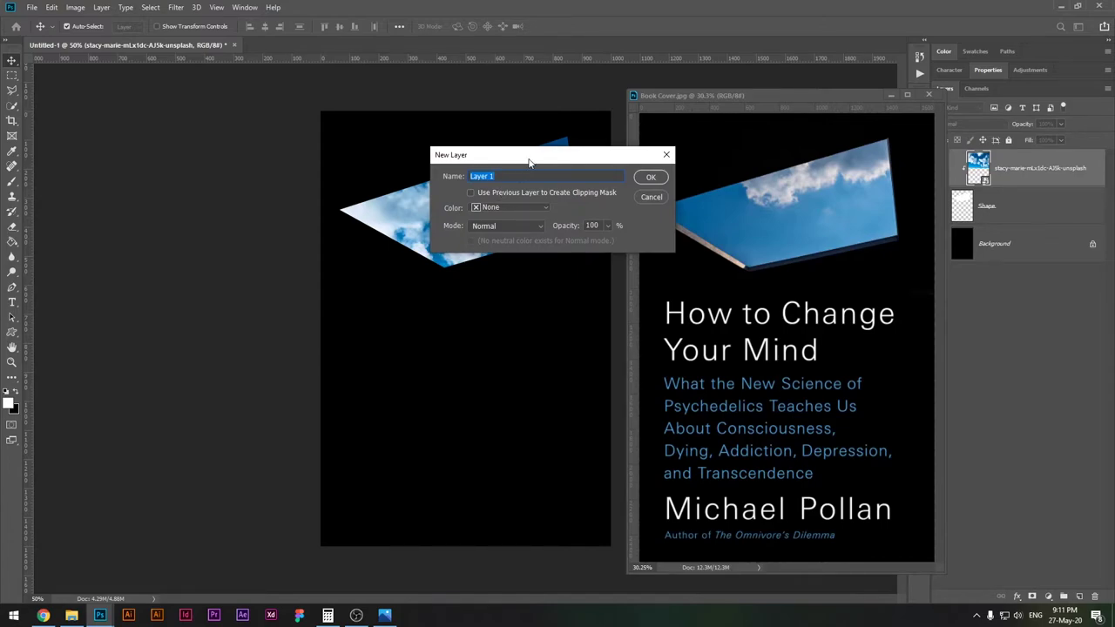
type("B")
key("Return")
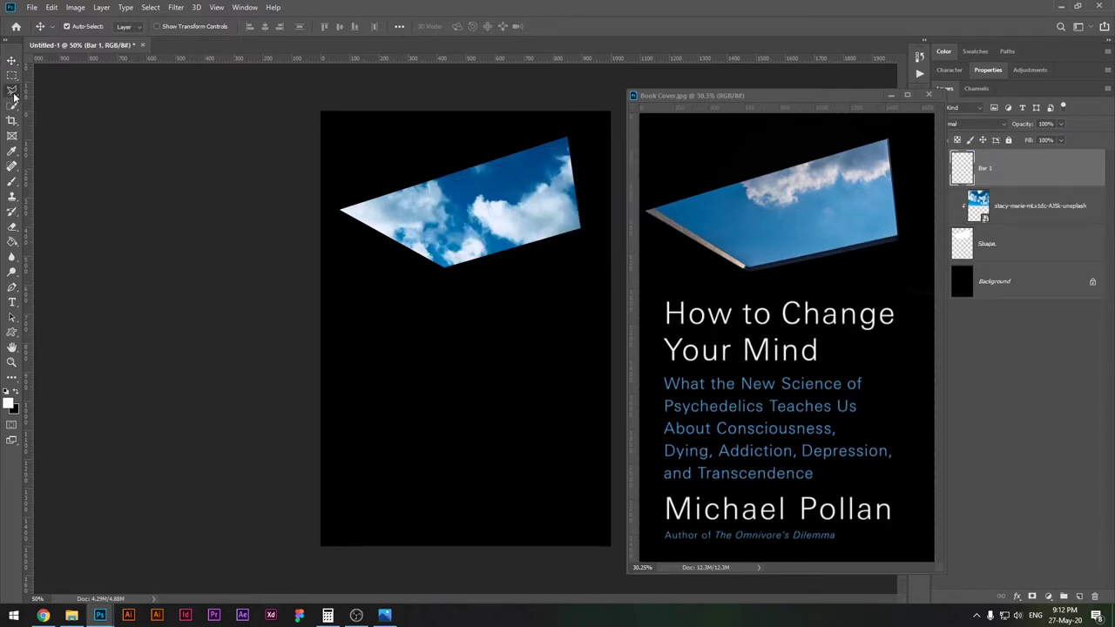
right_click(12, 89)
left_click(61, 102)
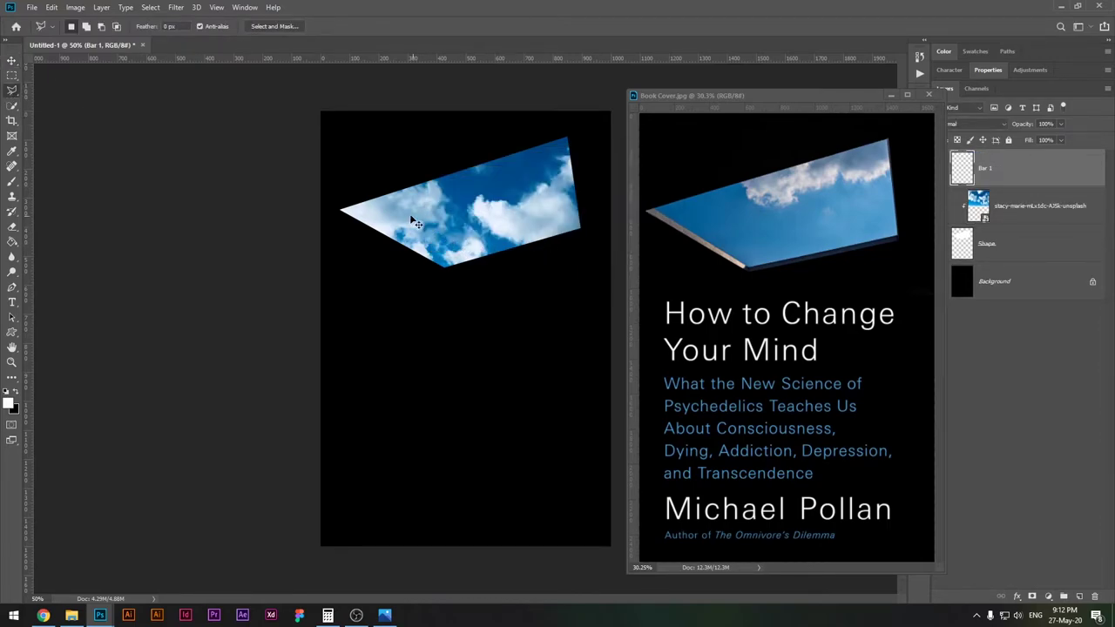
Step: Select a thin parallelogram strip along the sky shape's lower-left edge
scroll(376, 215, "up", 5)
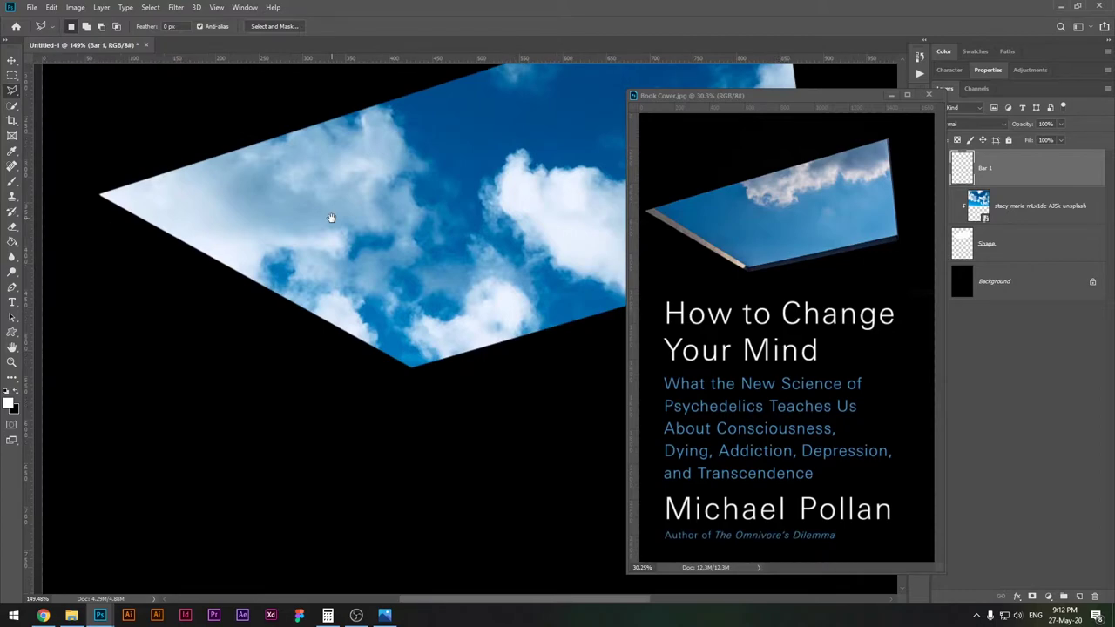
left_click(96, 178)
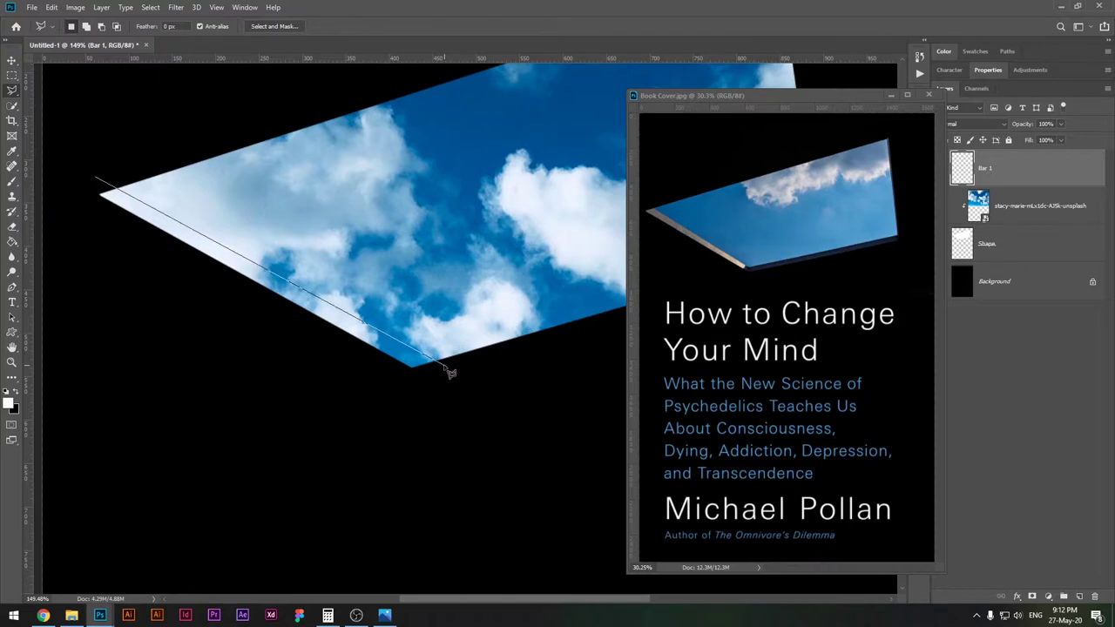
left_click(444, 366)
left_click(384, 386)
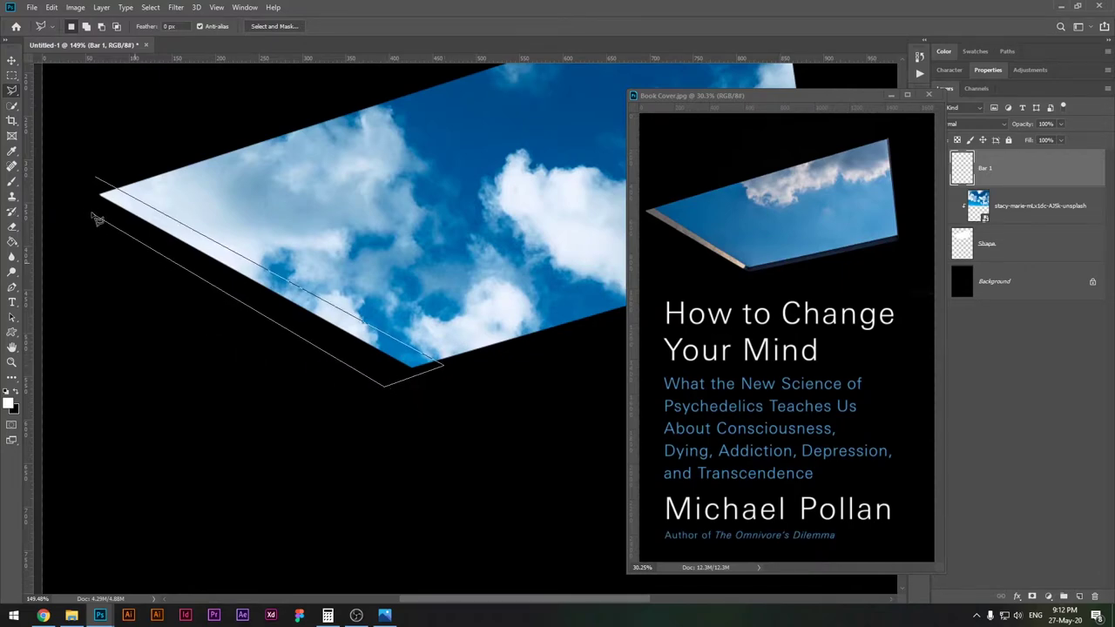
left_click(72, 194)
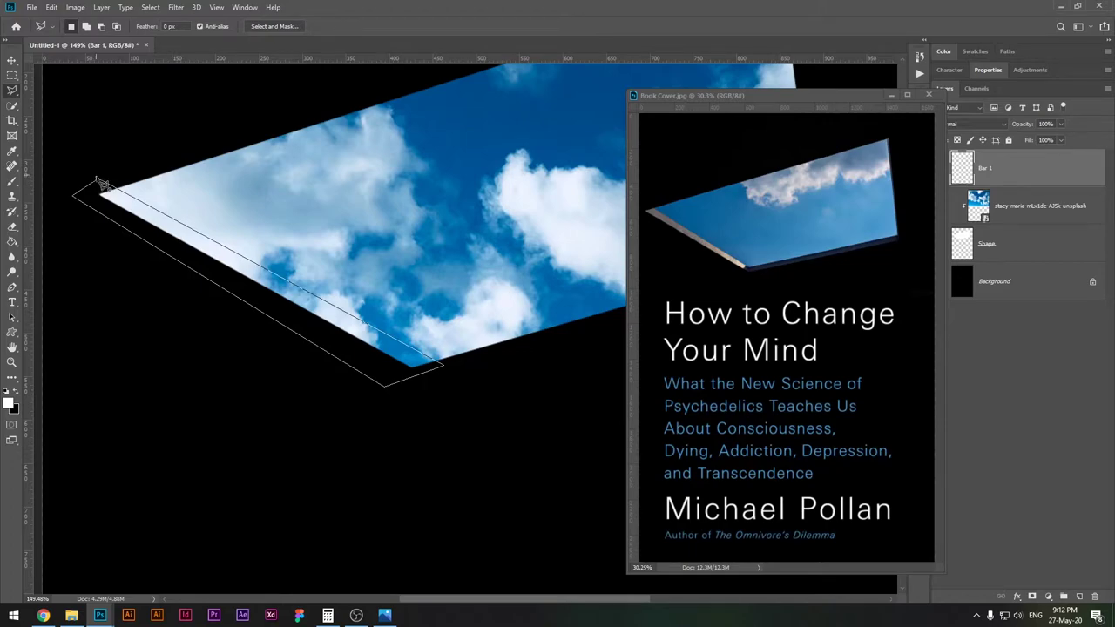
left_click(99, 182)
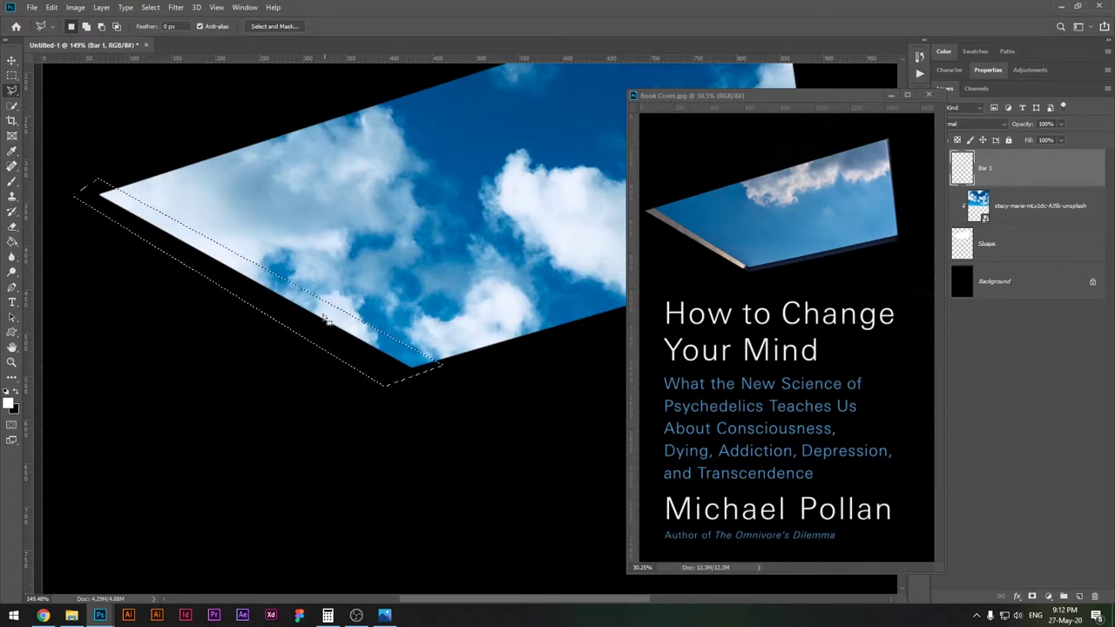
Step: Fill the strip with red ff0000 and deselect
left_click(7, 402)
type("ff0000")
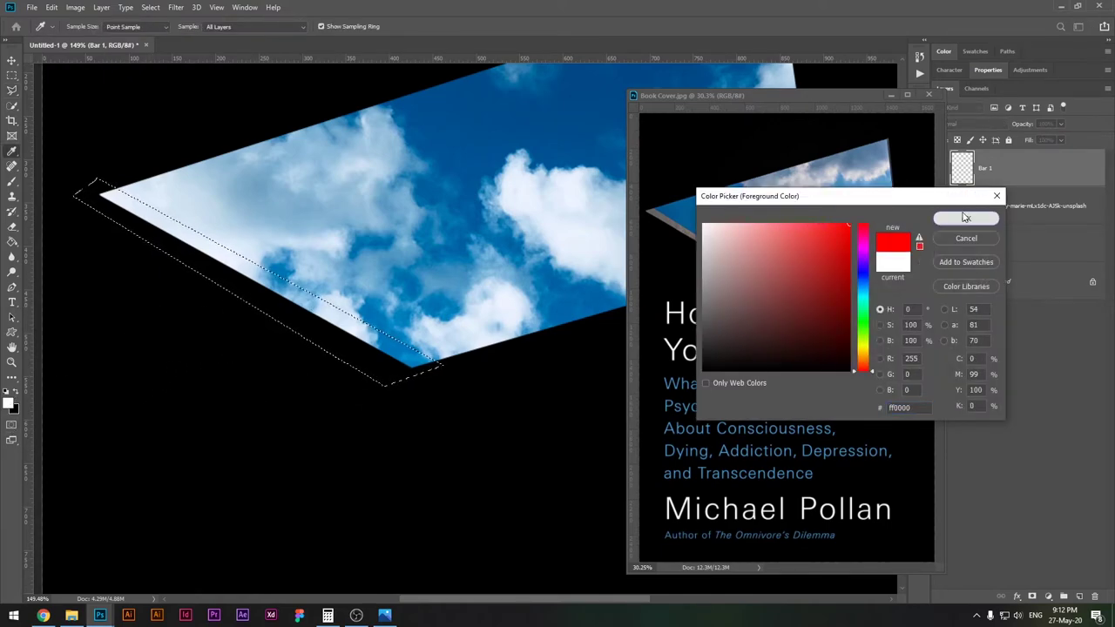
left_click(966, 219)
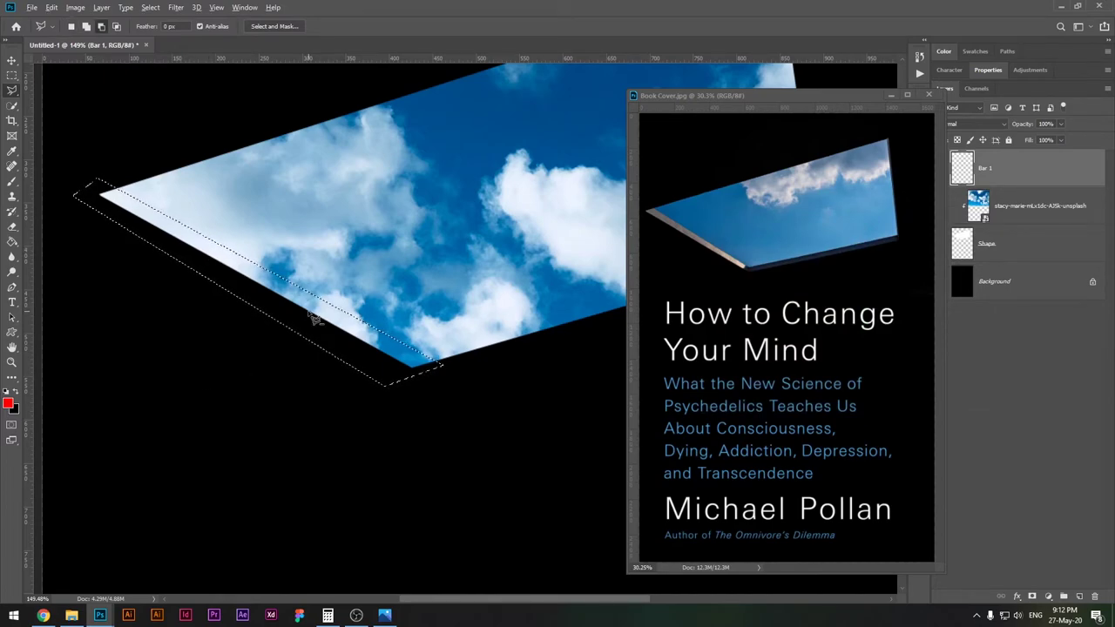
key("alt+BackSpace")
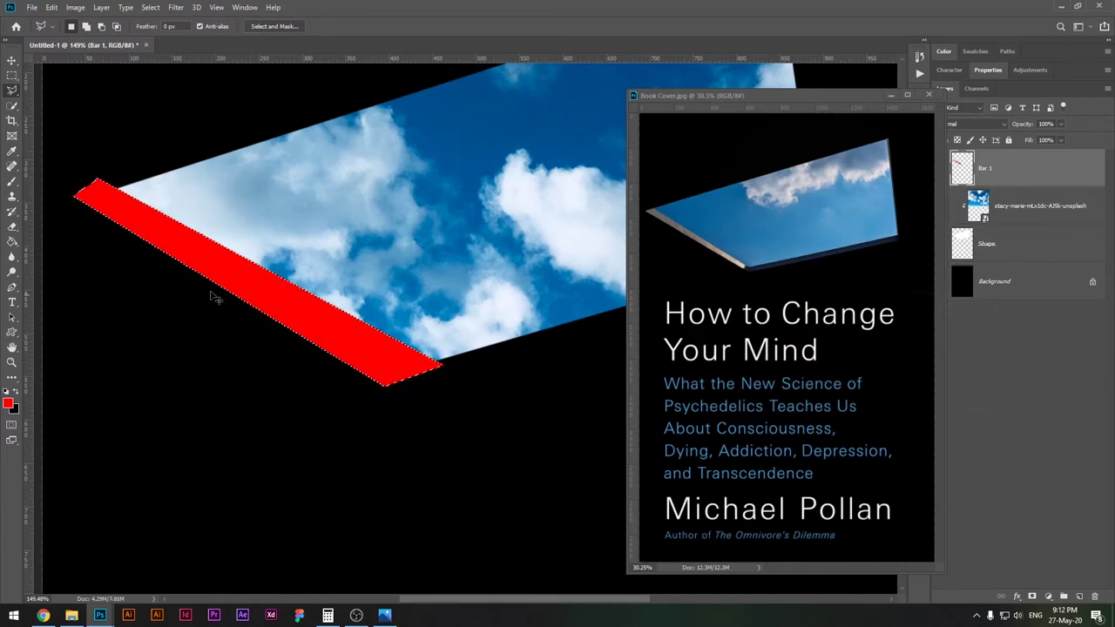
key("ctrl+d")
key("v")
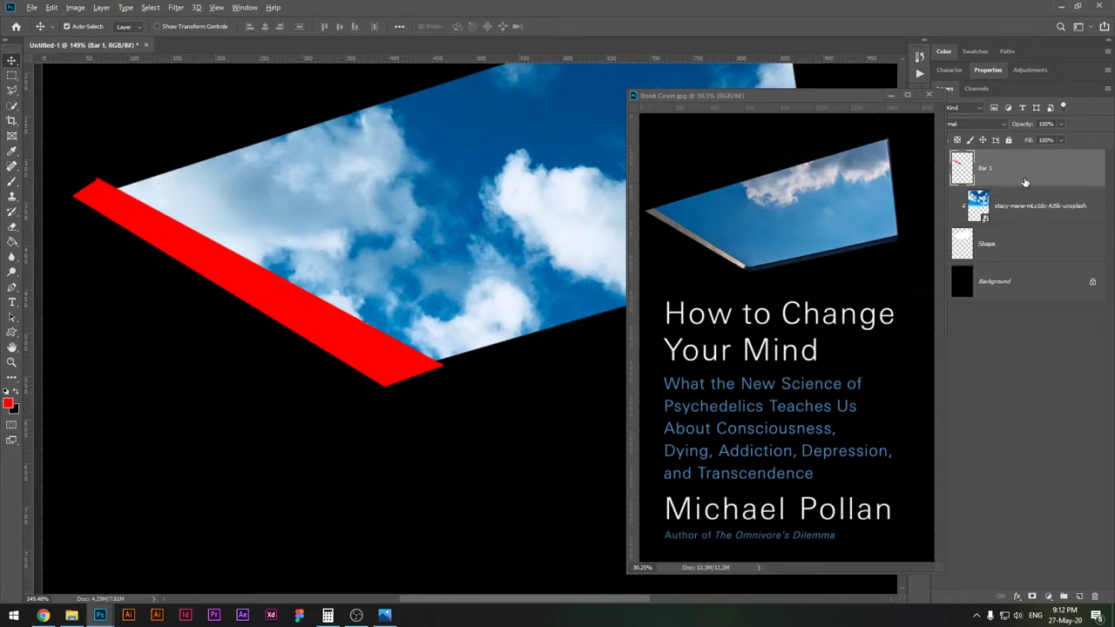
Step: Clip the red Bar 1 strip into the sky shape and delete its excess at the bottom corner
left_click(1028, 182, "alt")
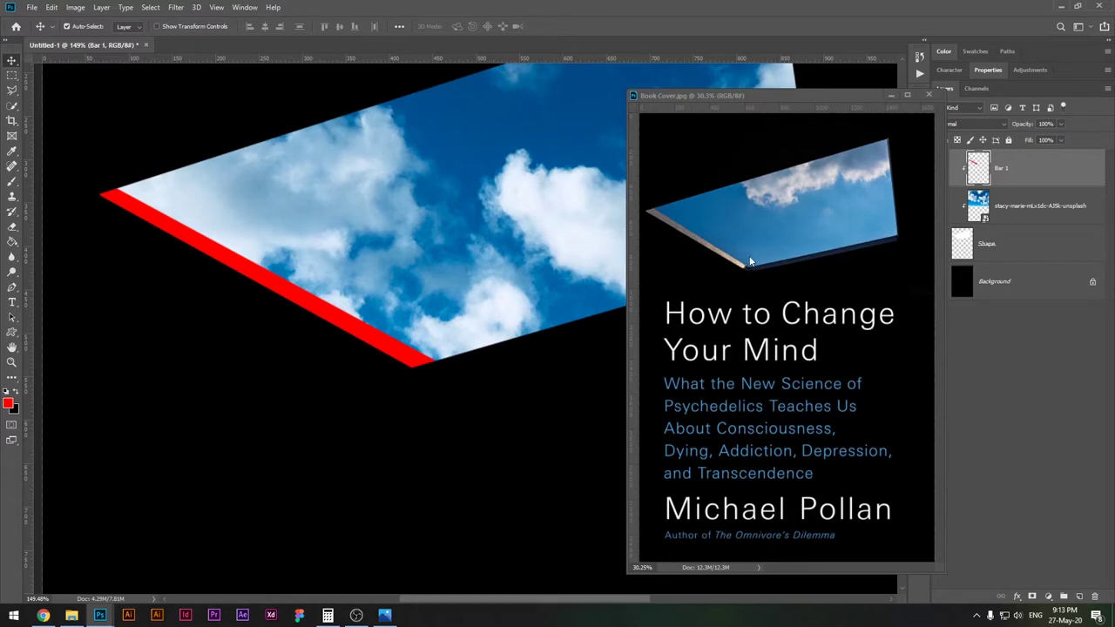
scroll(391, 378, "up", 5)
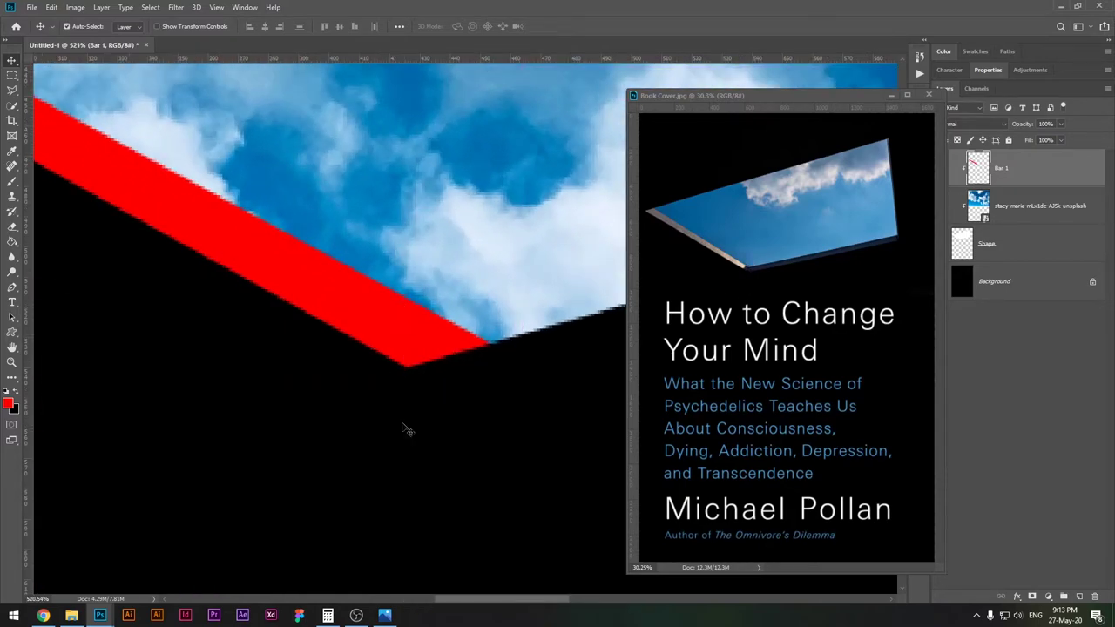
left_click(13, 75)
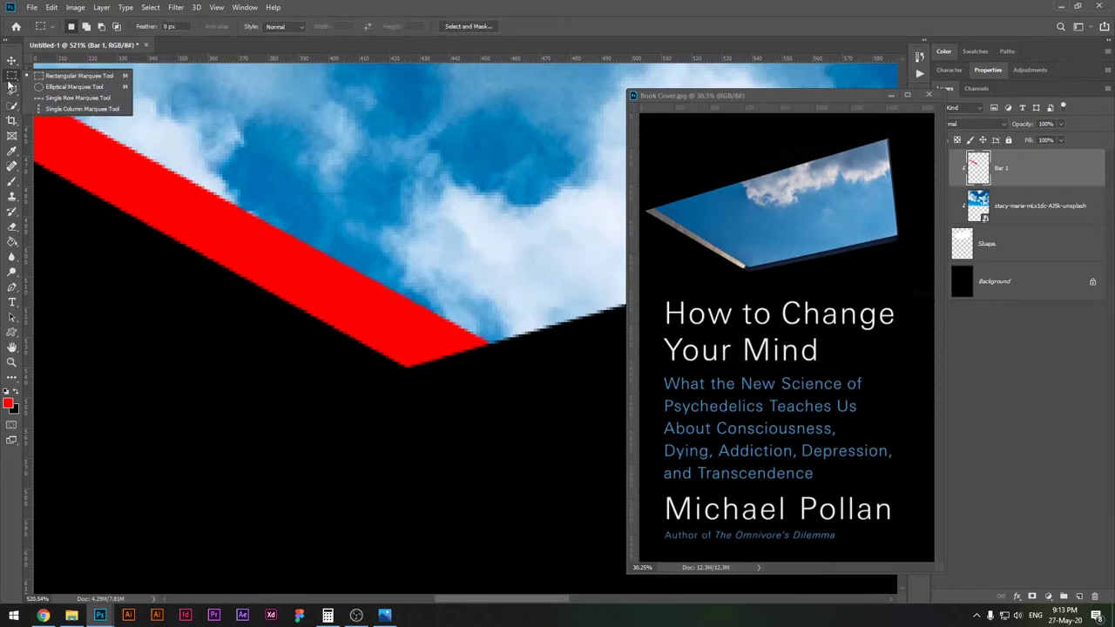
left_click(82, 77)
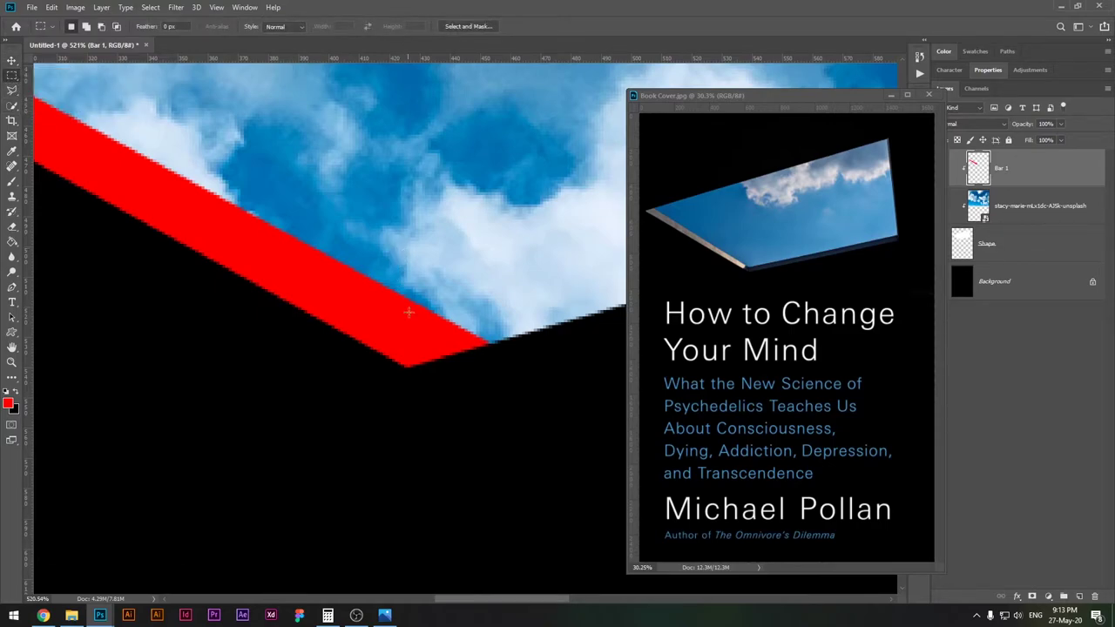
mouse_move(405, 426)
left_mouse_down()
mouse_move(459, 326)
mouse_move(515, 268)
mouse_move(406, 422)
left_mouse_up()
key("Delete")
key("ctrl+d")
key("v")
scroll(409, 361, "down", 10)
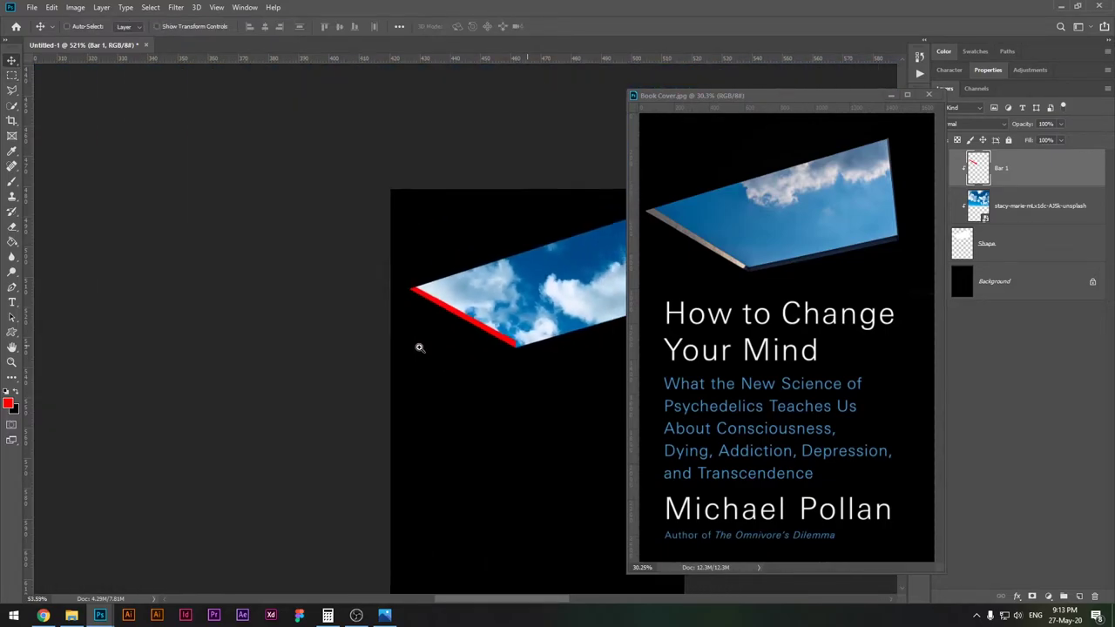
scroll(418, 347, "up", 5)
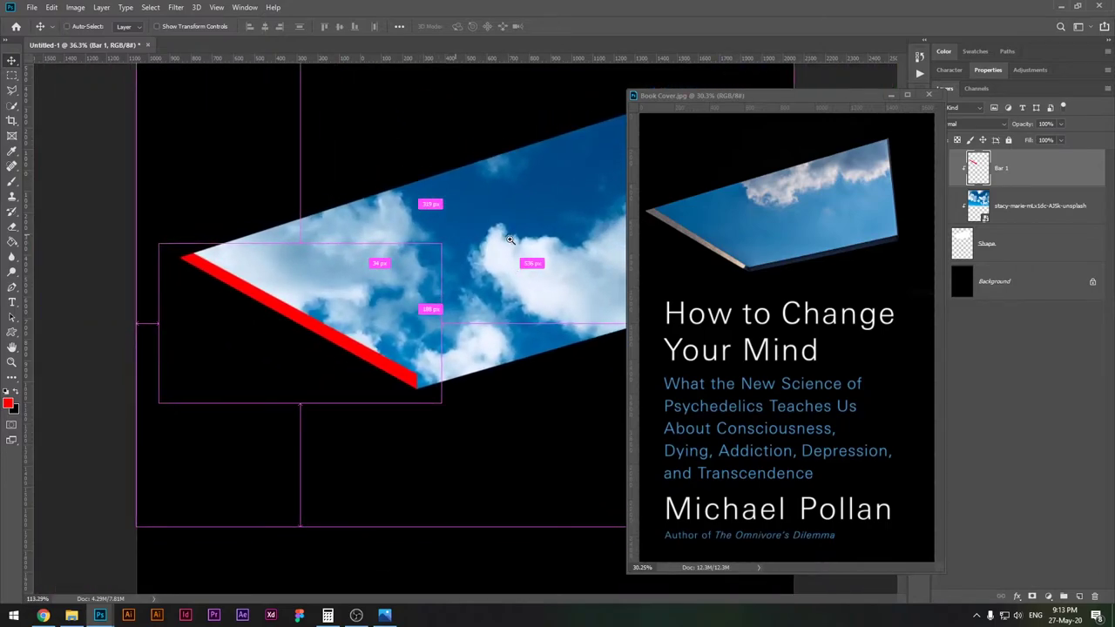
left_click_drag(534, 298, 440, 293)
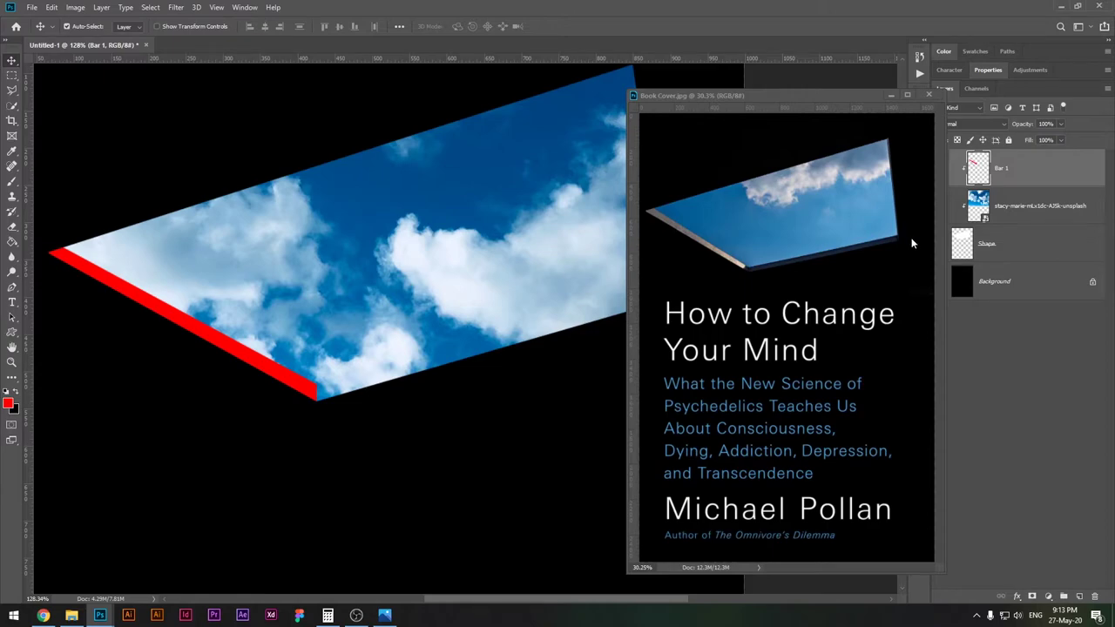
left_click_drag(392, 406, 383, 371)
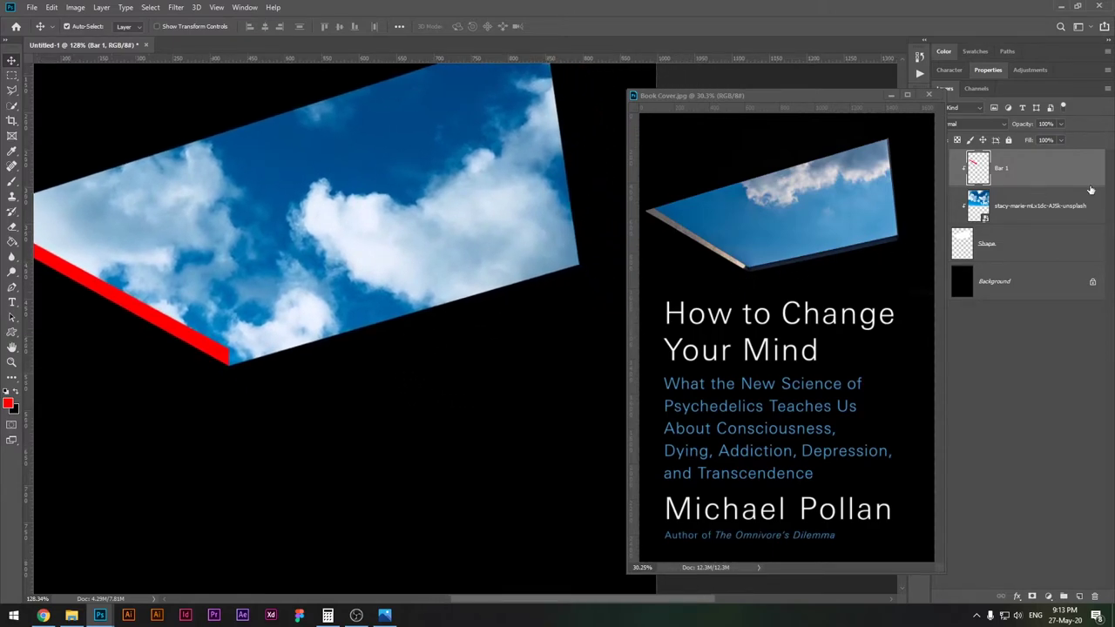
Step: Create a new layer named 'Bar 2' and switch to the Polygonal Lasso Tool
key("ctrl+shift+n")
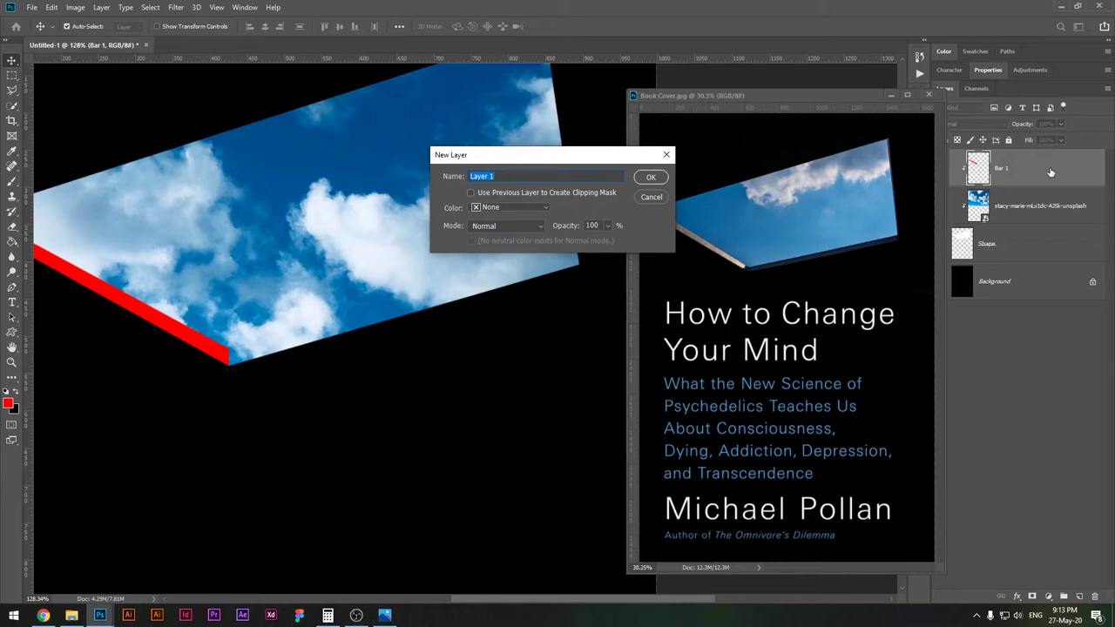
type("Bar 2")
key("Return")
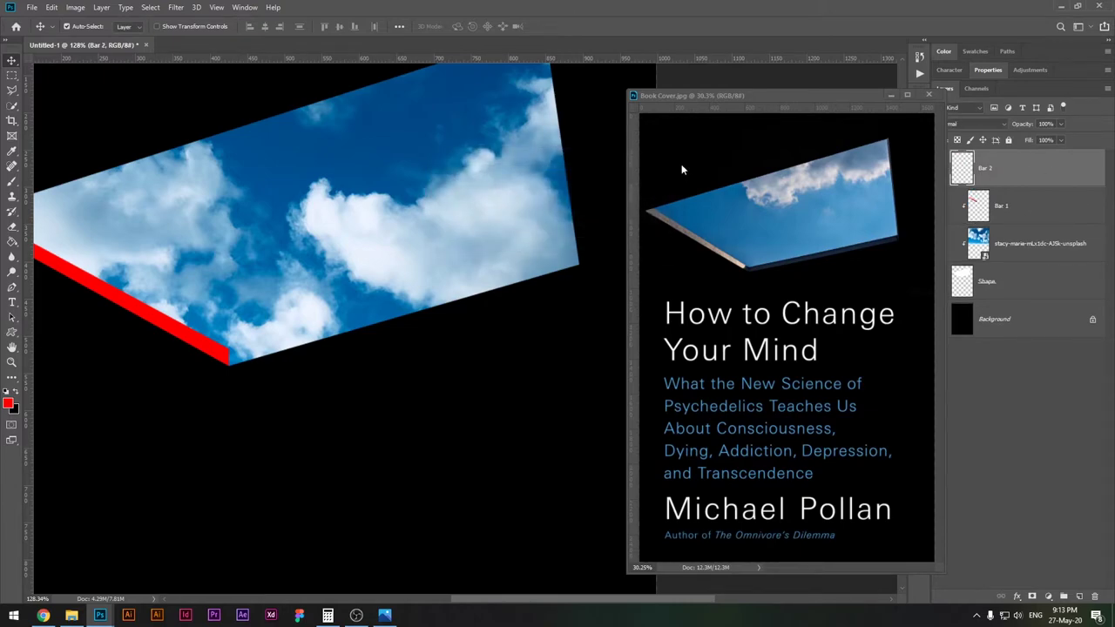
left_click(12, 90)
right_click(14, 91)
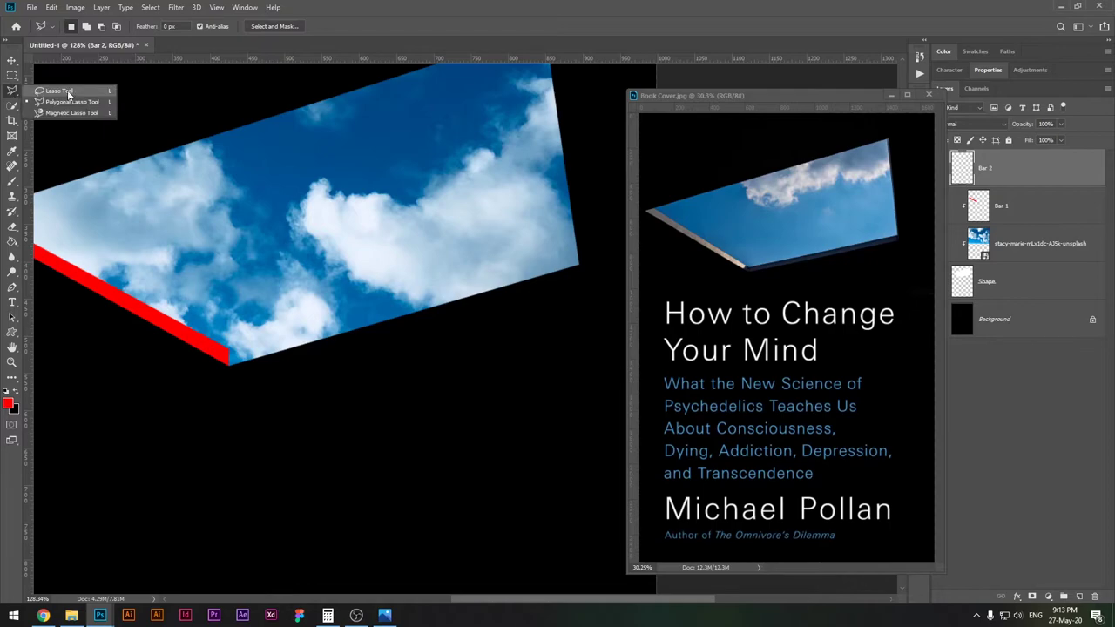
left_click(83, 103)
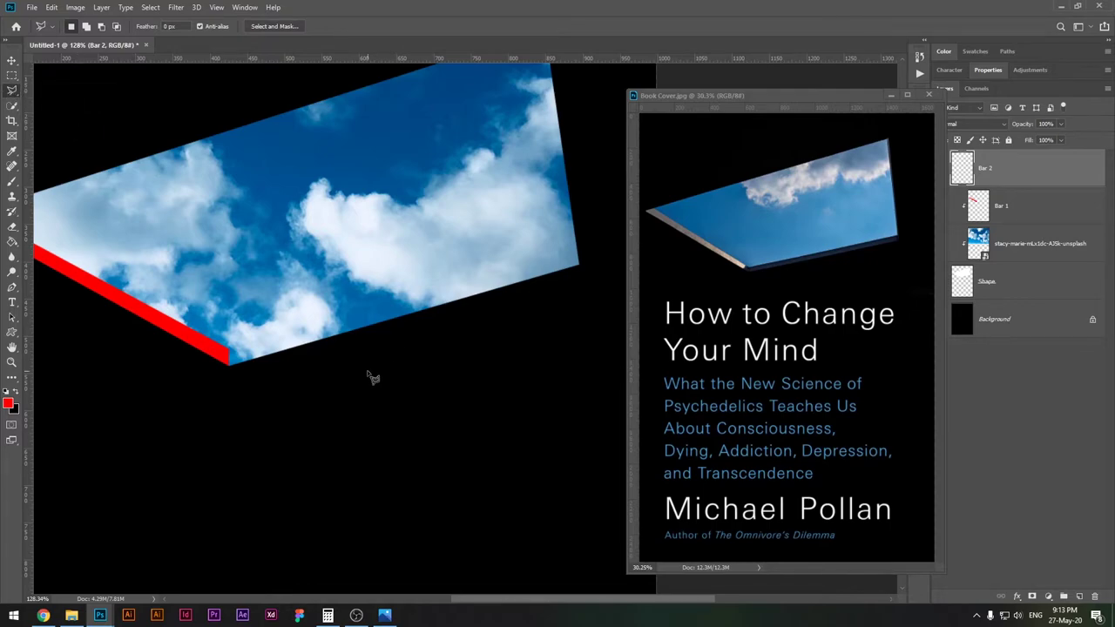
Step: Select a strip along the sky shape's lower-right edge, starting from the red bar's corner
key("ctrl+plus")
left_click(151, 359)
left_click(561, 236)
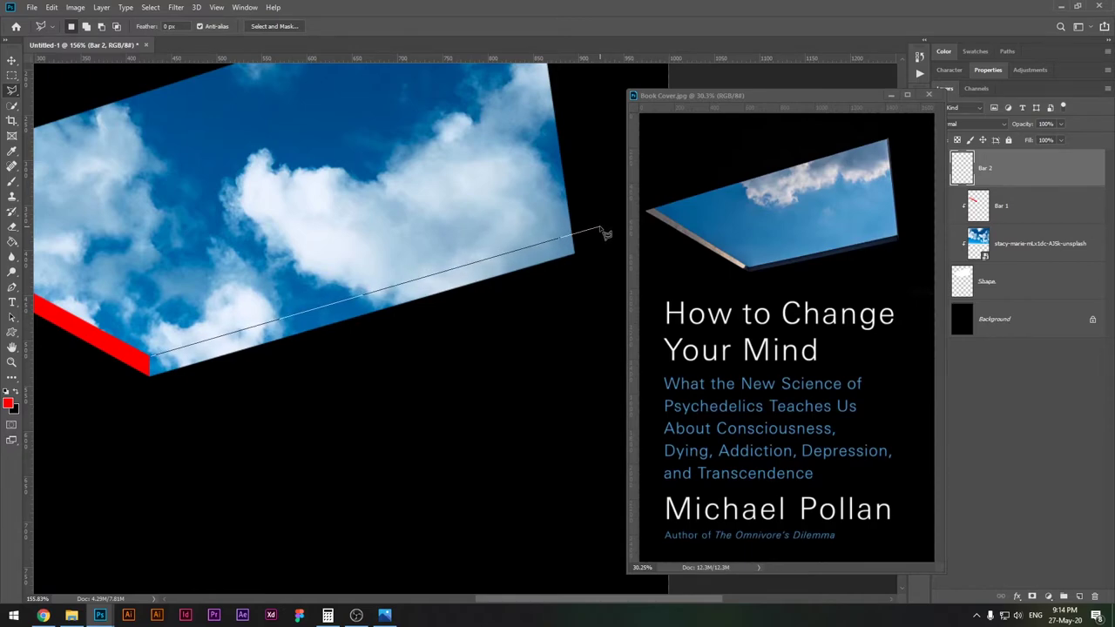
left_click(599, 229)
left_click(590, 273)
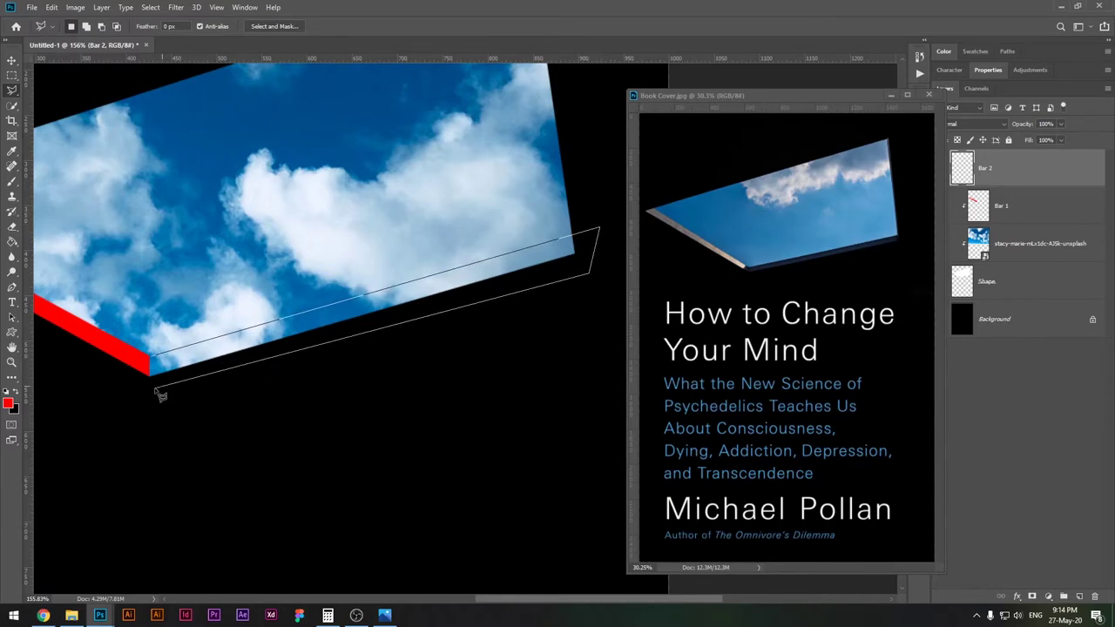
left_click(150, 386)
left_click(153, 361)
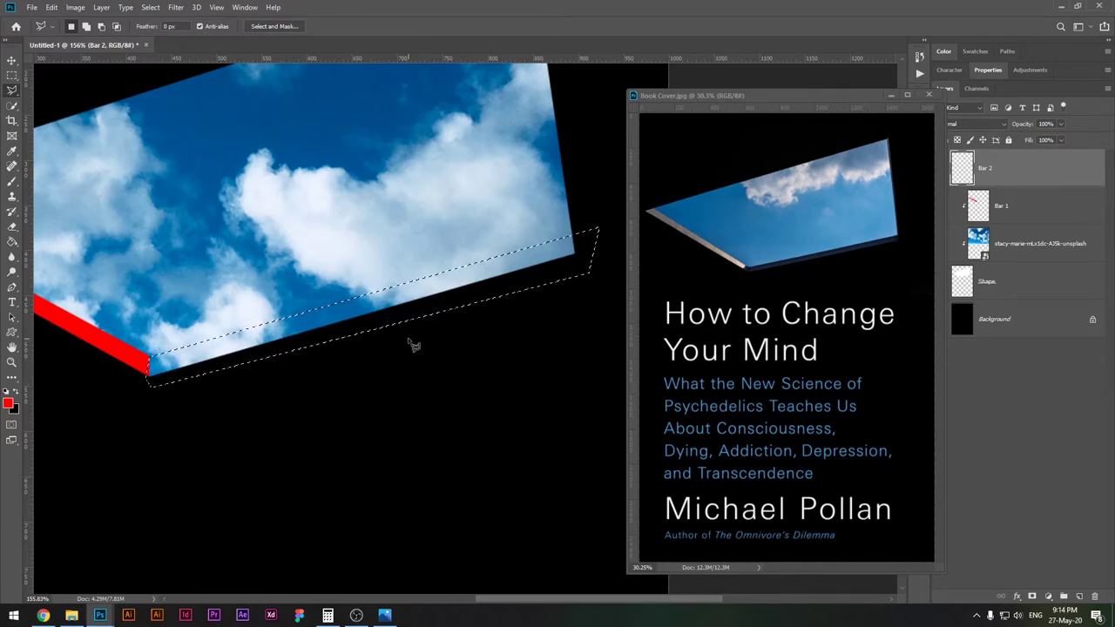
Step: Fill the strip with blue 0048ff and deselect
left_click(15, 405)
left_click(860, 277)
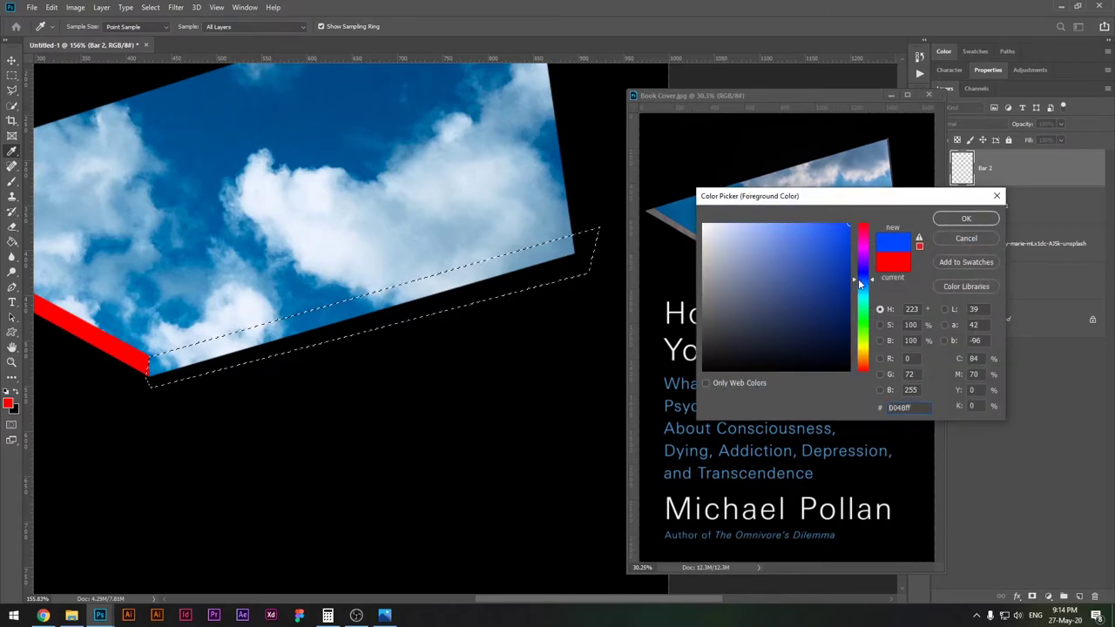
left_click(966, 219)
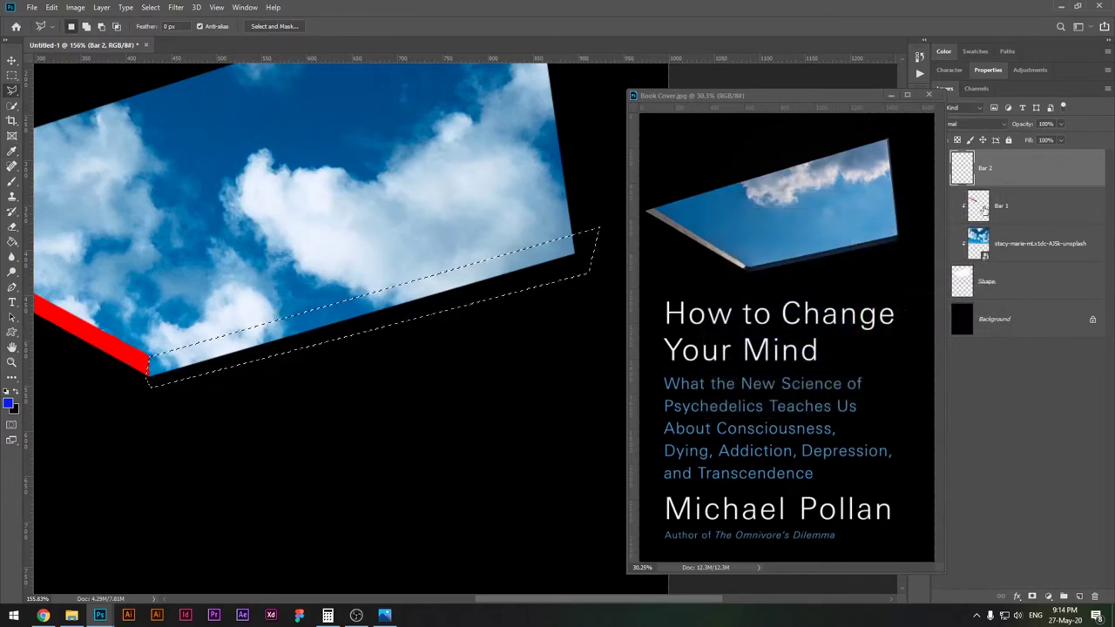
key("alt+BackSpace")
key("v")
key("ctrl+d")
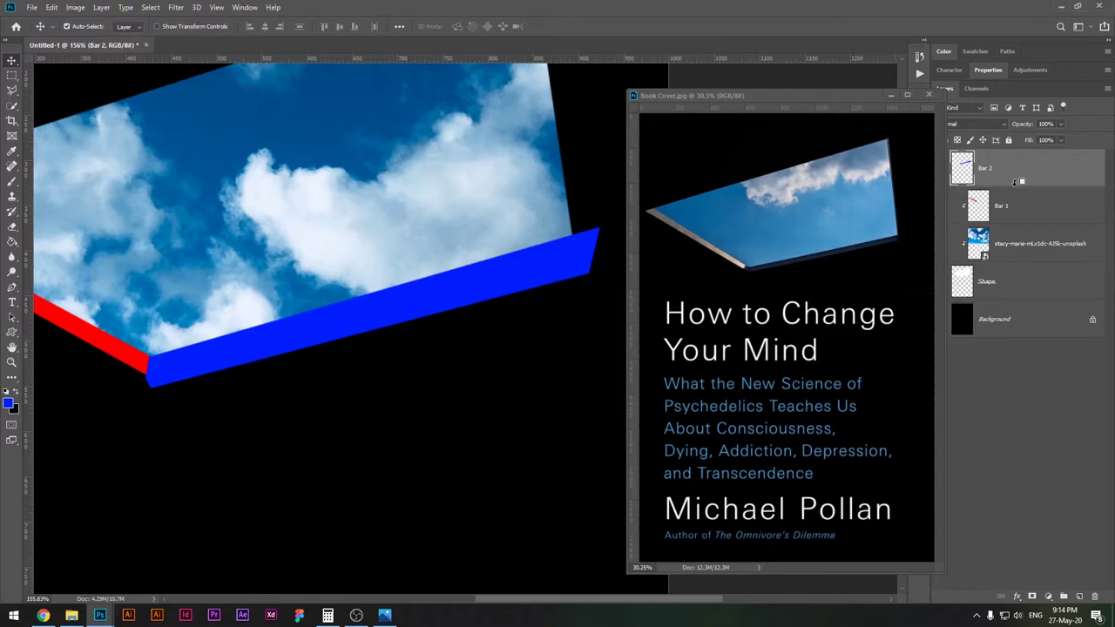
Step: Clip Bar 2 into the sky stack and move it below Bar 1
left_click(1016, 181, "alt")
scroll(174, 369, "up", 5)
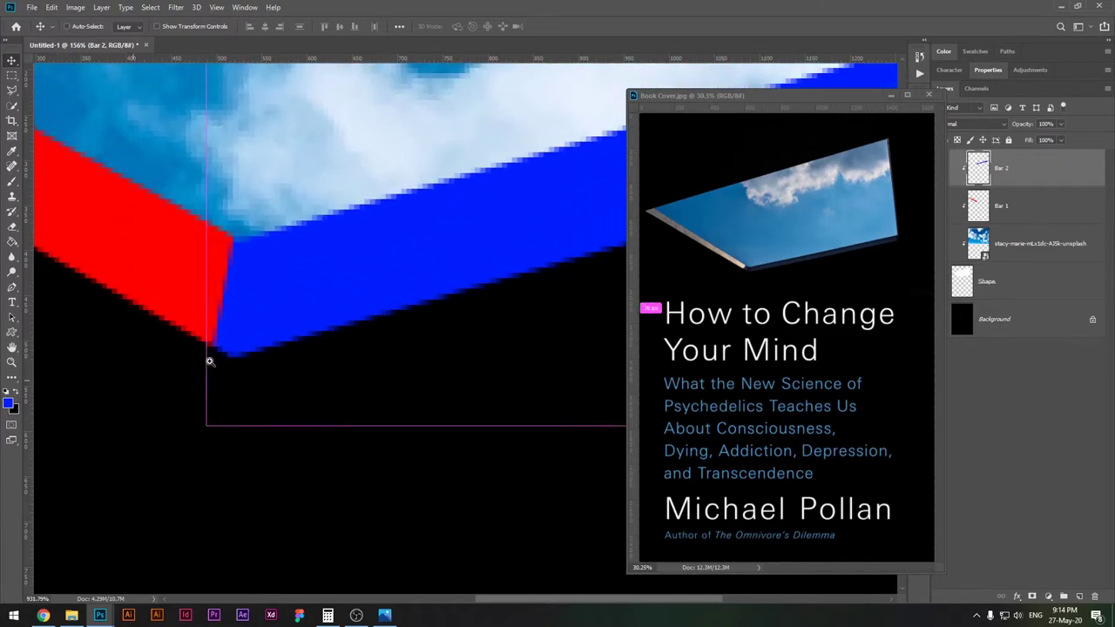
scroll(212, 362, "down", 10)
scroll(197, 393, "up", 1)
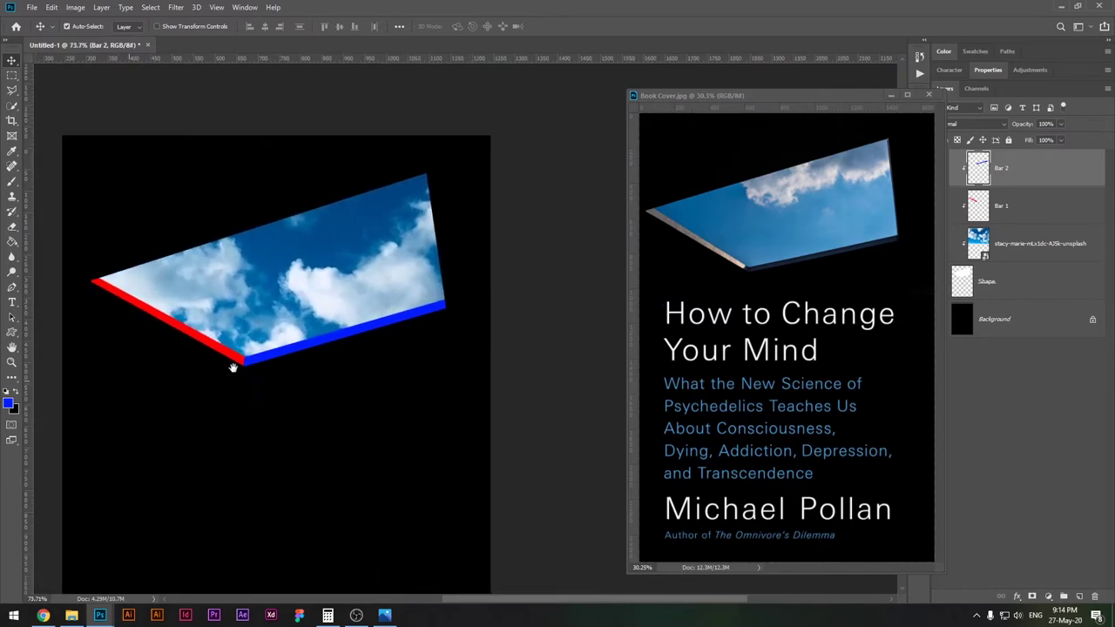
scroll(233, 369, "up", 1)
left_click_drag(1015, 175, 1017, 210)
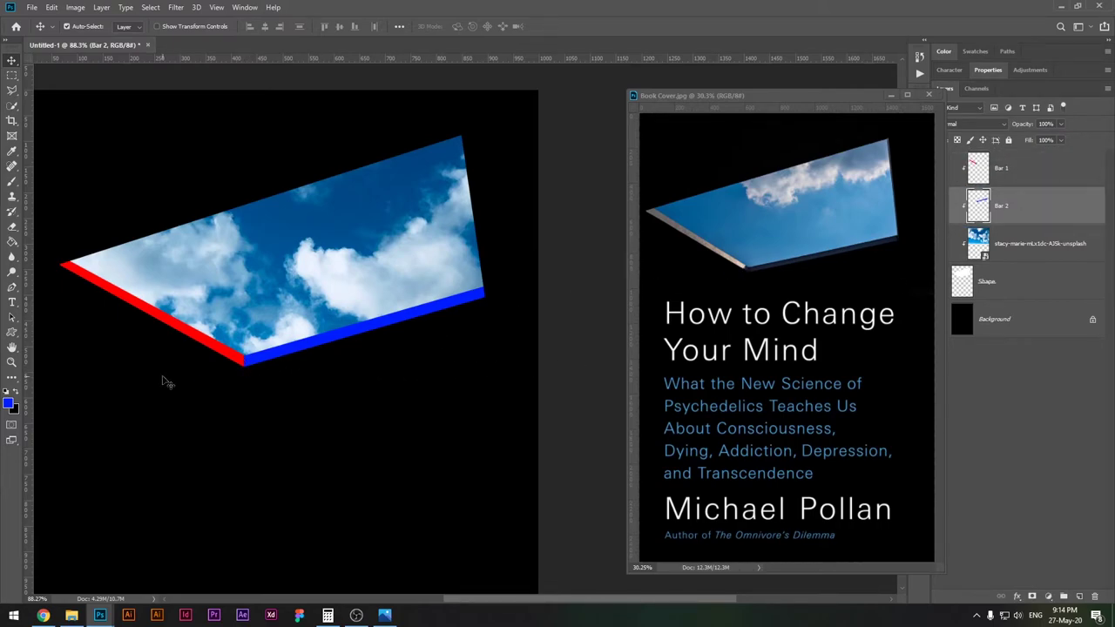
scroll(91, 412, "left", 2)
scroll(91, 412, "down", 1)
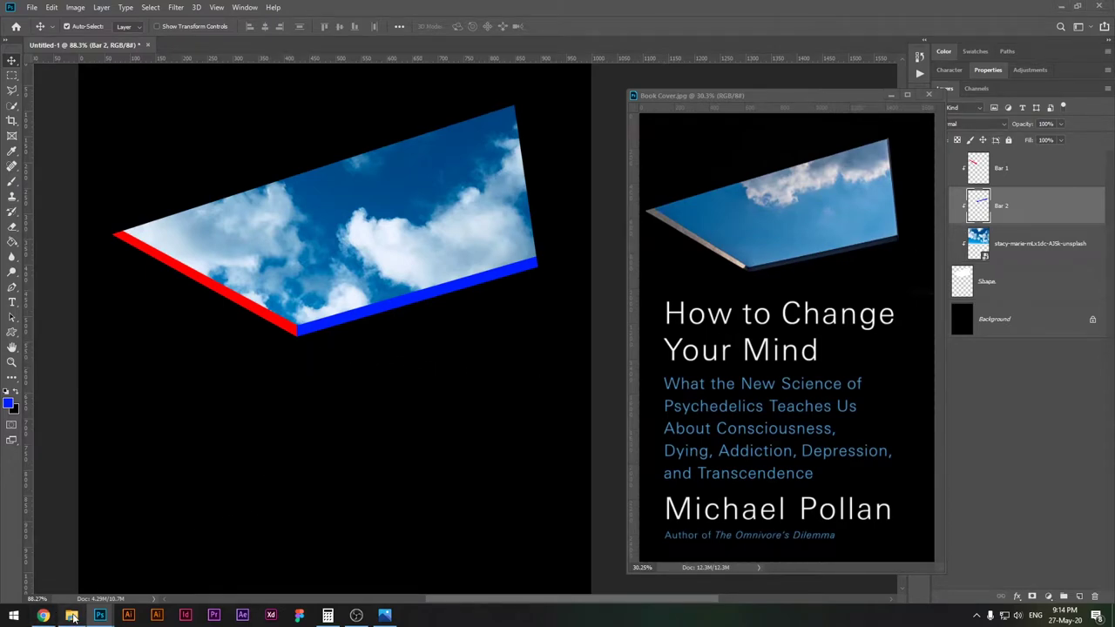
Step: Place the dirty metal texture image onto the canvas from File Explorer
left_click(72, 616)
left_click(242, 88)
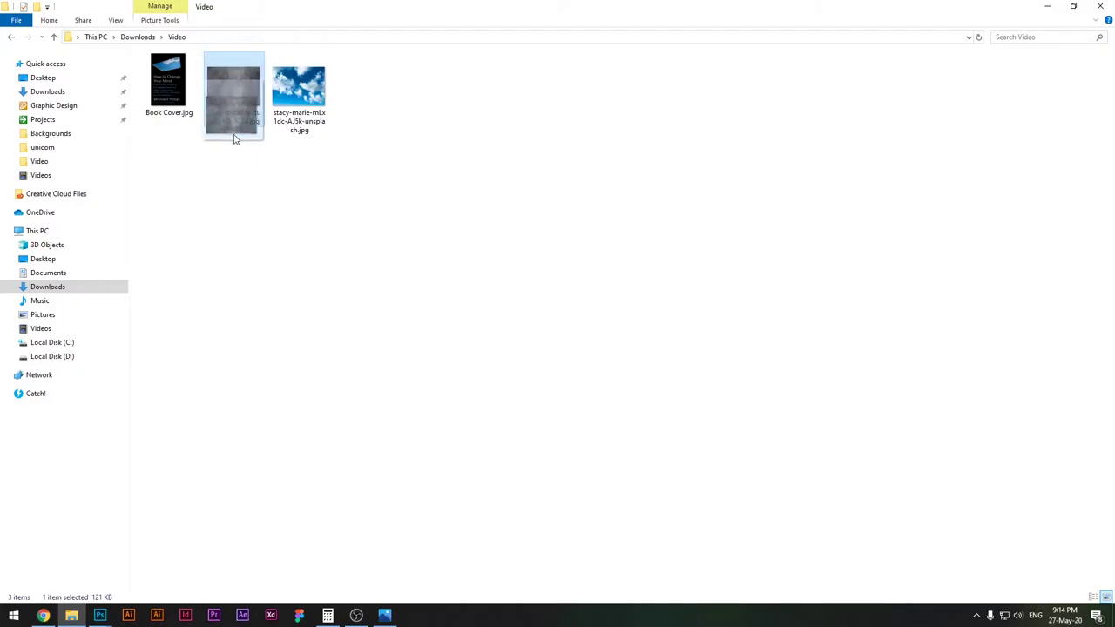
key("alt+Tab")
left_click_drag(160, 288, 212, 288)
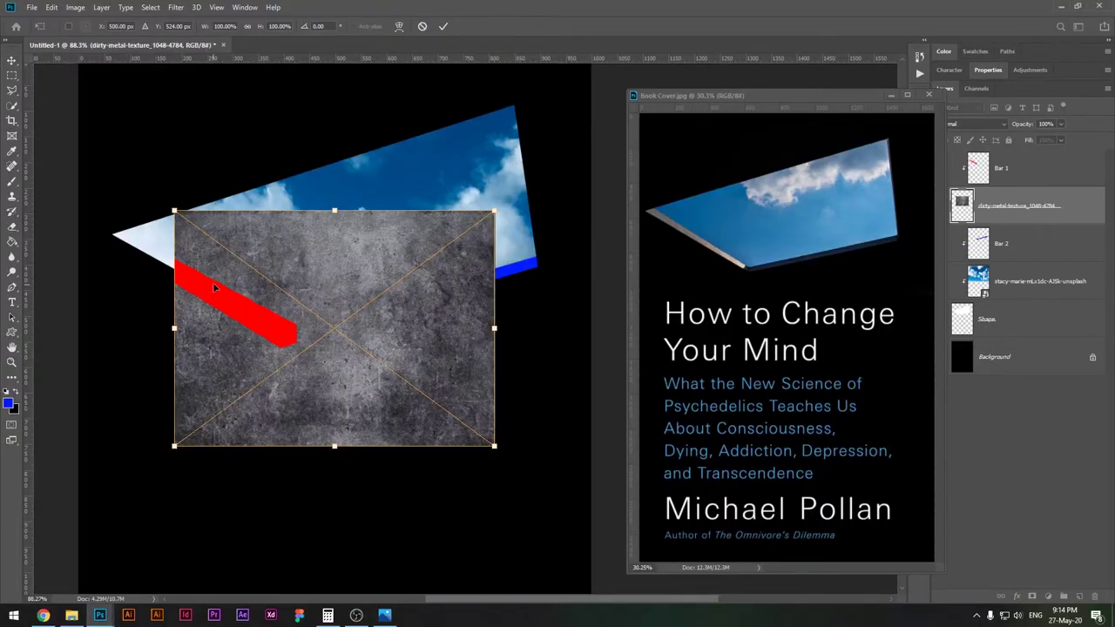
Step: Commit the metal texture, move it above Bar 1, and re-clip Bar 1
left_click_drag(338, 275, 251, 229)
key("Return")
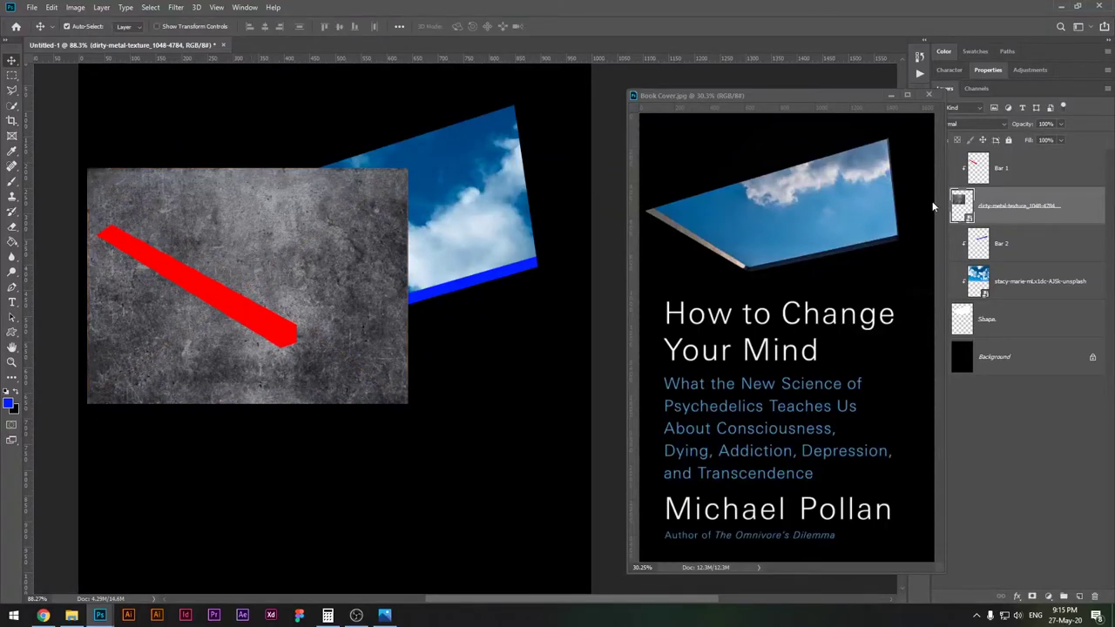
left_click_drag(986, 214, 998, 169)
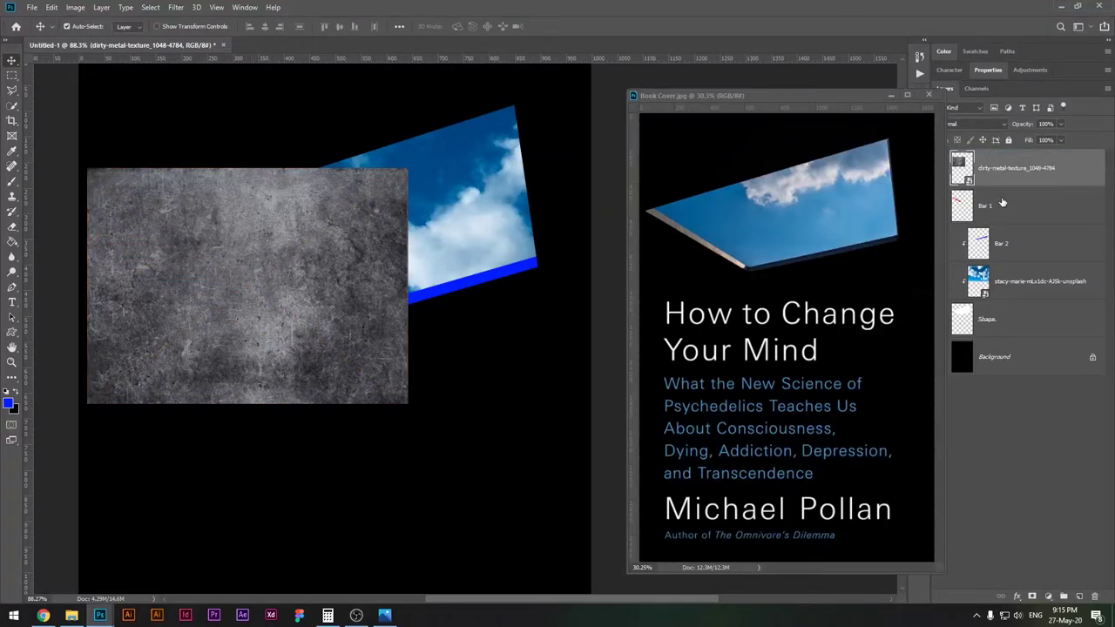
left_click(1002, 223, "alt")
Step: Clip the metal texture to the skylight shape and load Bar 1's outline as a selection
mouse_move(265, 240)
left_mouse_down()
mouse_move(290, 254)
mouse_move(278, 409)
mouse_move(281, 232)
left_mouse_up()
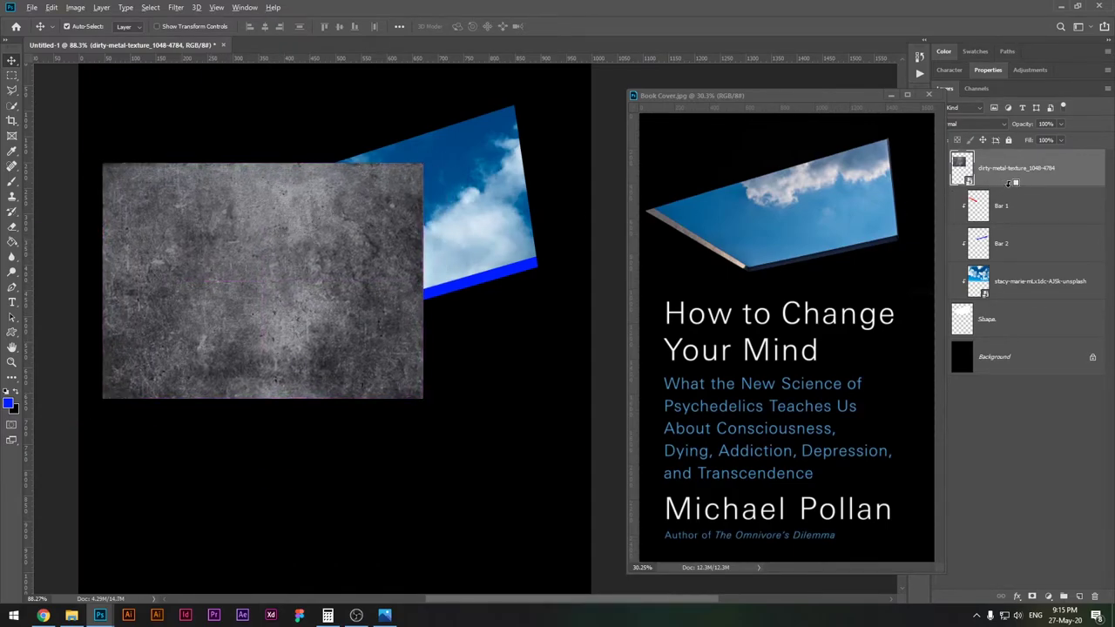
left_click(1008, 184, "alt")
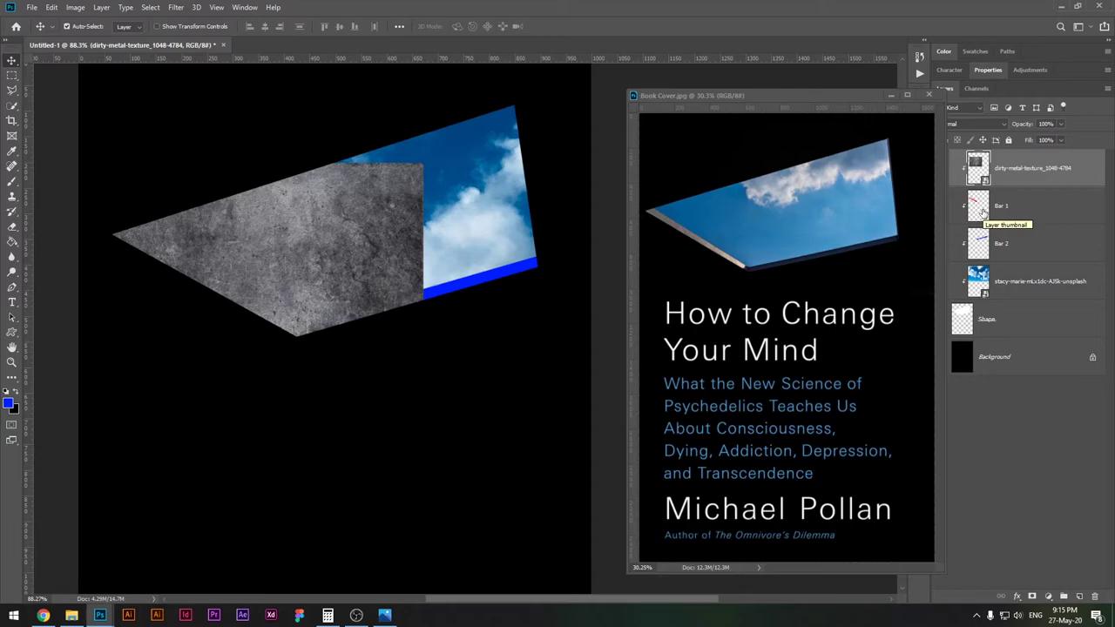
key("ctrl")
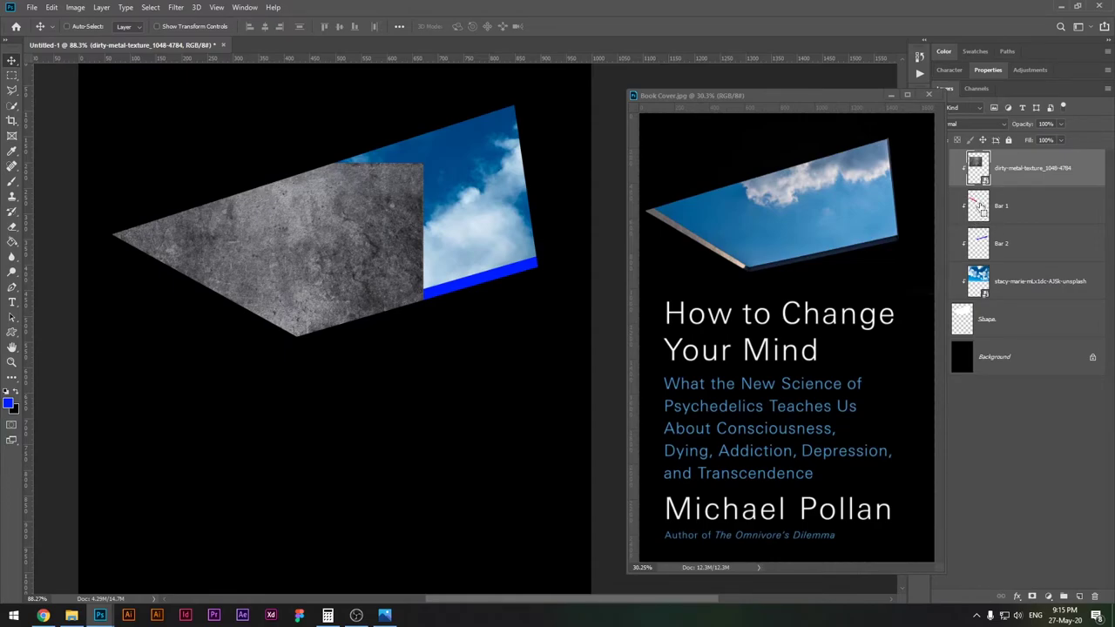
left_click(982, 209, "ctrl")
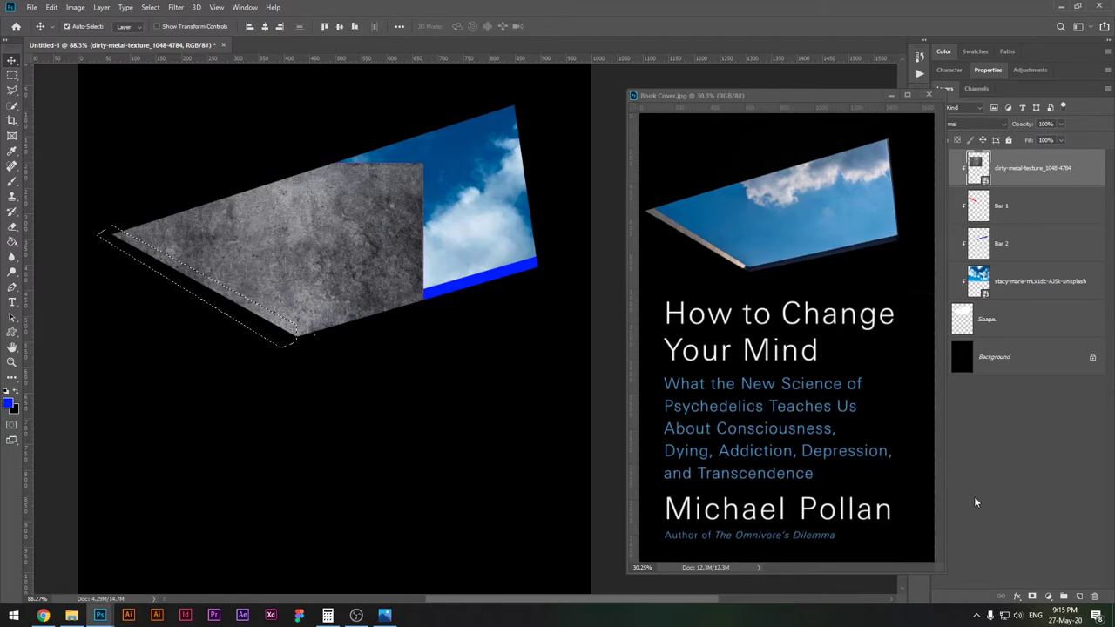
Step: Mask the metal texture to the Bar 1 selection and zoom in on the skylight's bottom corner
left_click(1032, 598)
key("ctrl+1")
left_click_drag(294, 321, 381, 341)
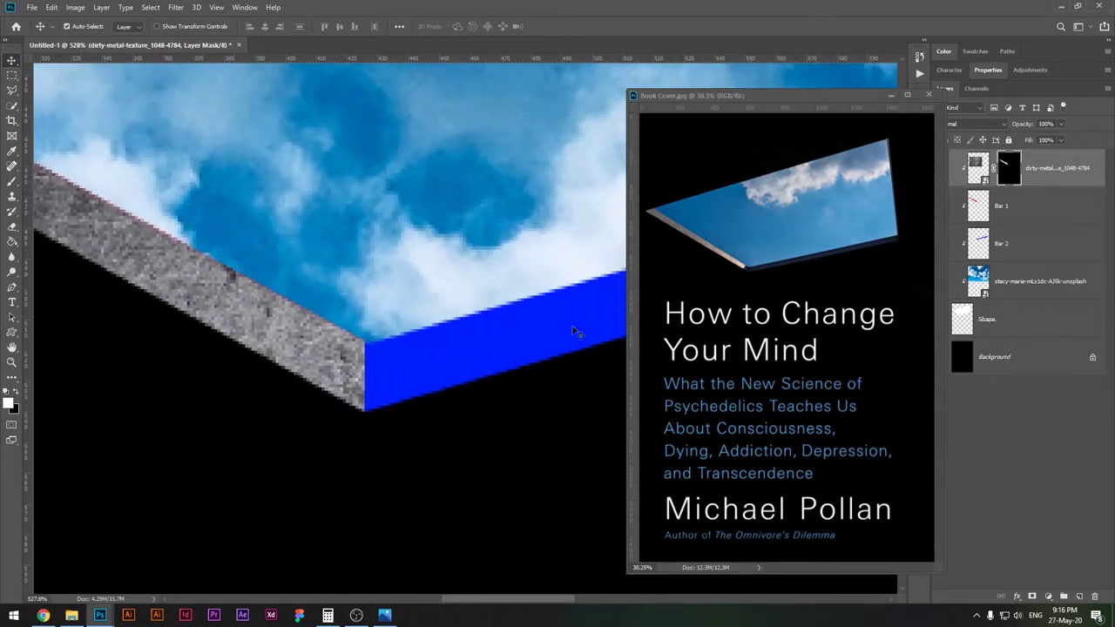
Step: Select the Bar 1 layer and reposition the view to reveal the slab's left side
left_click(979, 167)
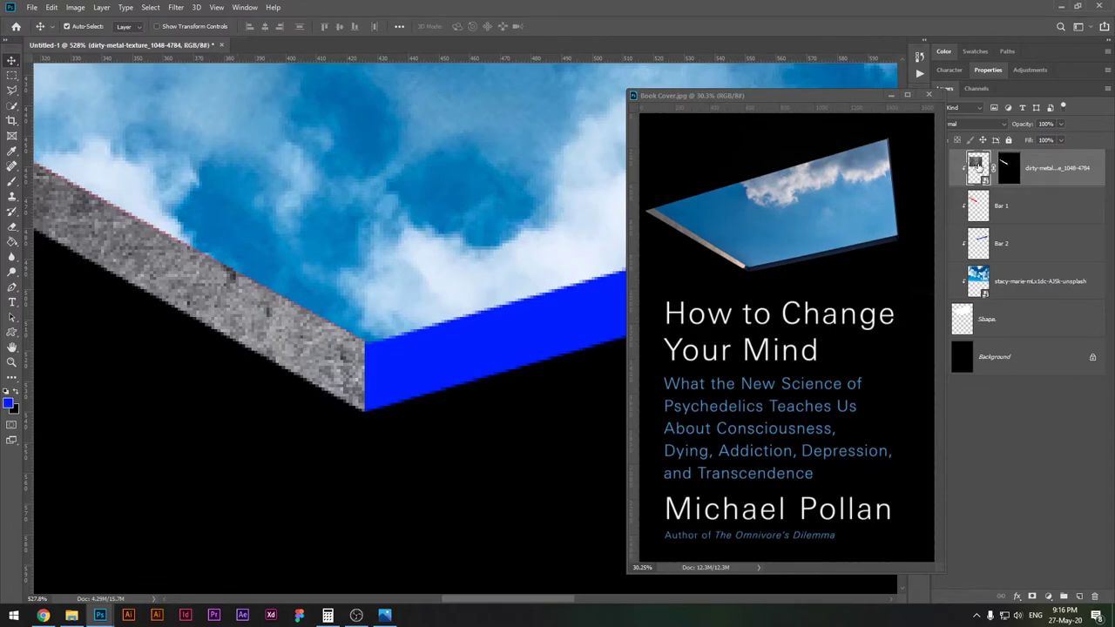
left_click(971, 218)
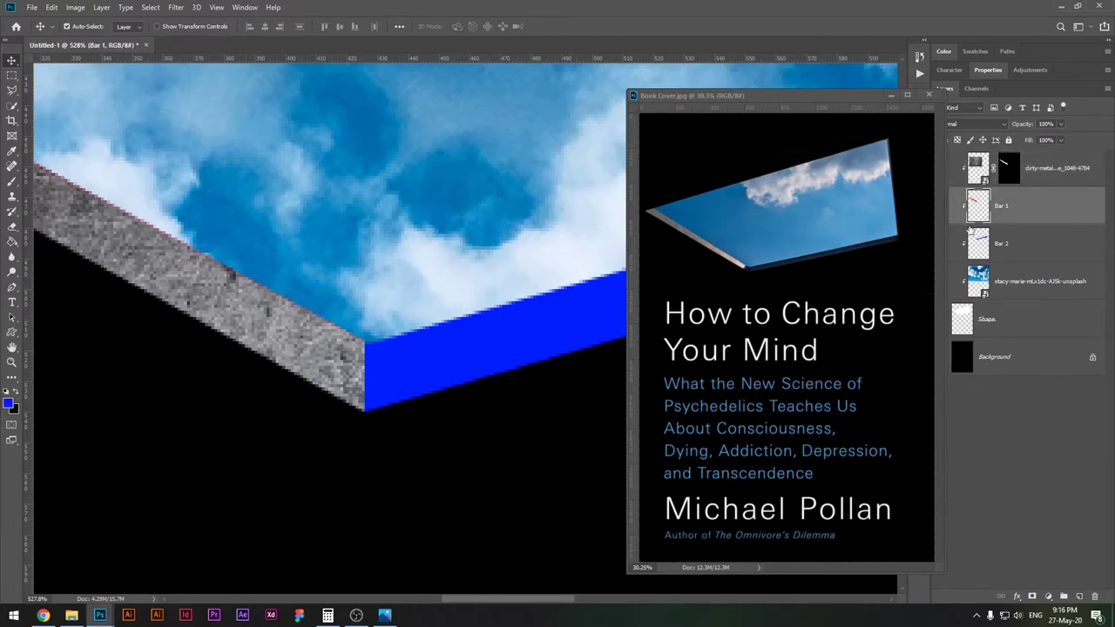
left_click_drag(875, 96, 839, 93)
left_click(411, 163)
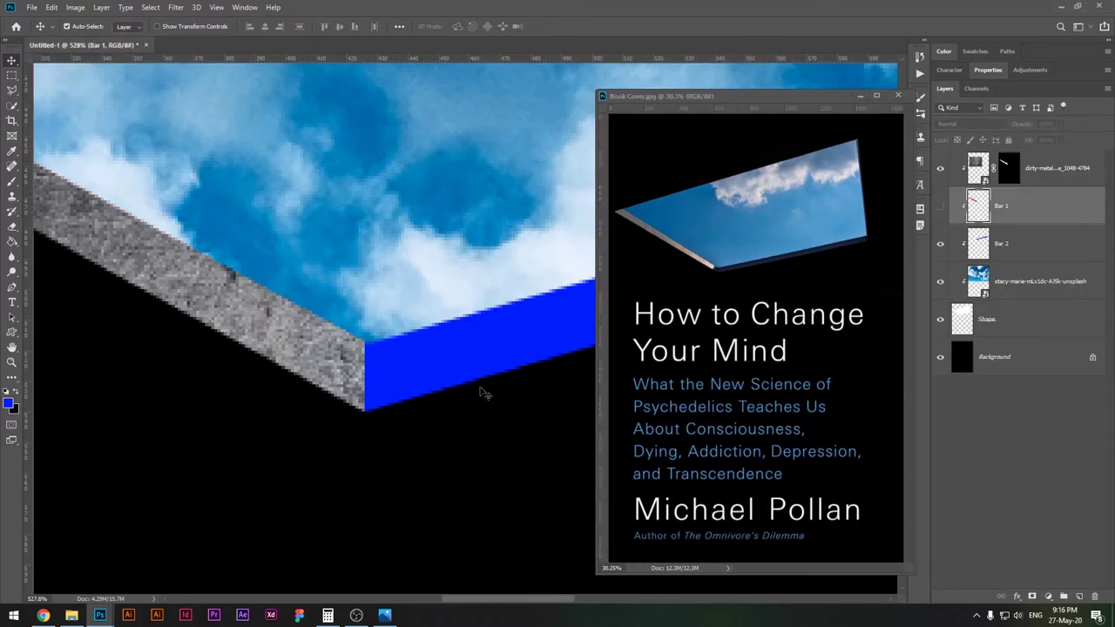
scroll(491, 339, "down", 5)
left_click_drag(492, 322, 411, 291)
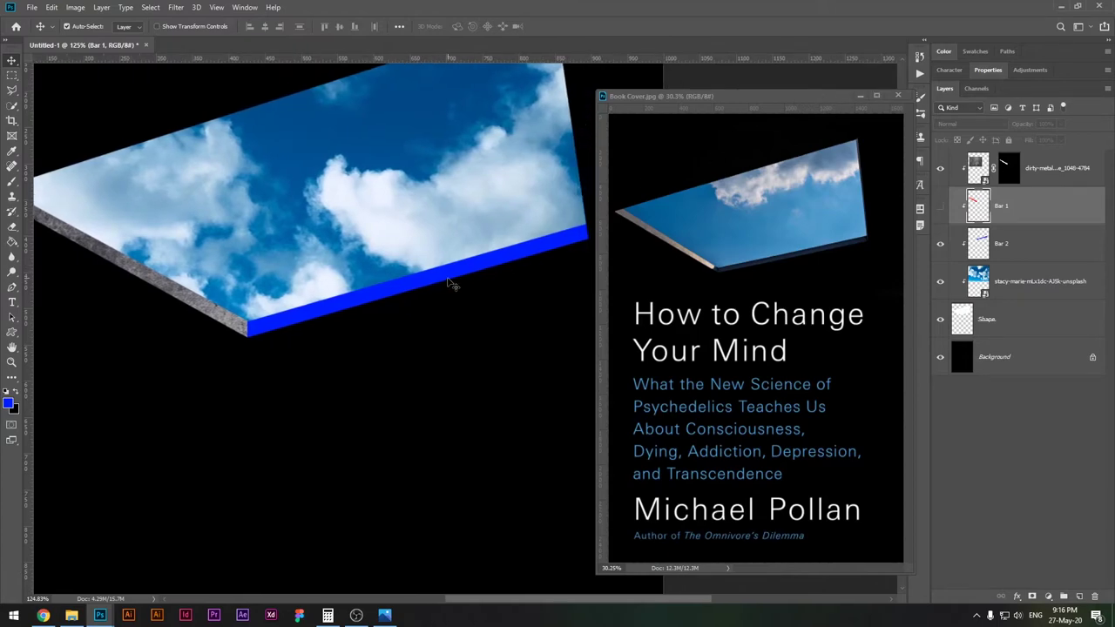
Step: Place dirty-metal-texture above Bar 2 and clip it to Bar 2
left_click(982, 250)
left_click(72, 615)
left_click_drag(233, 87, 349, 257)
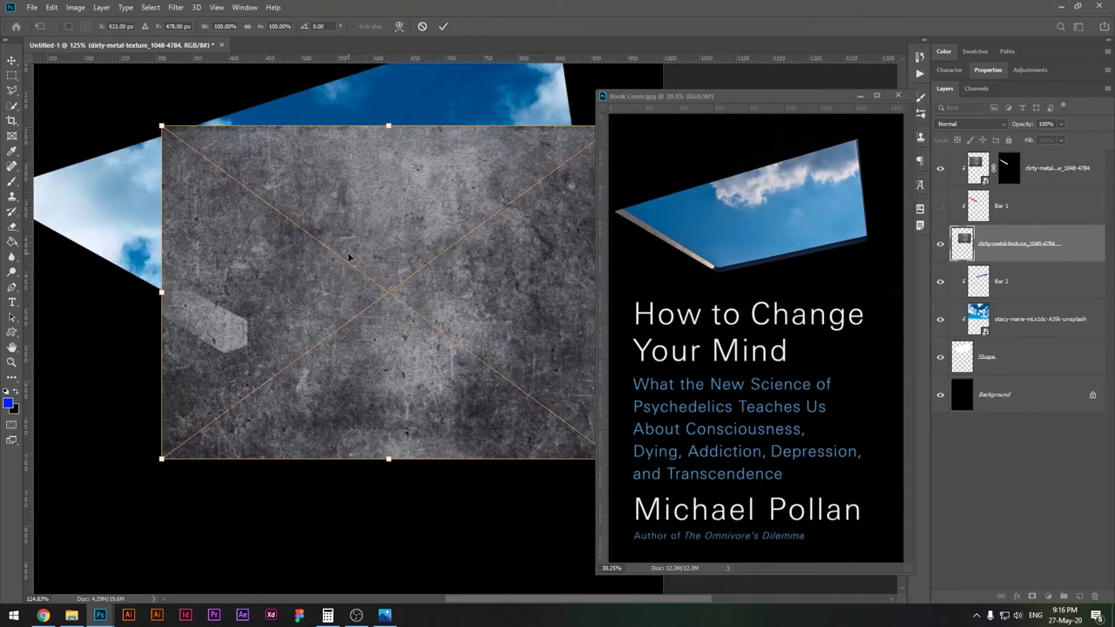
key("Return")
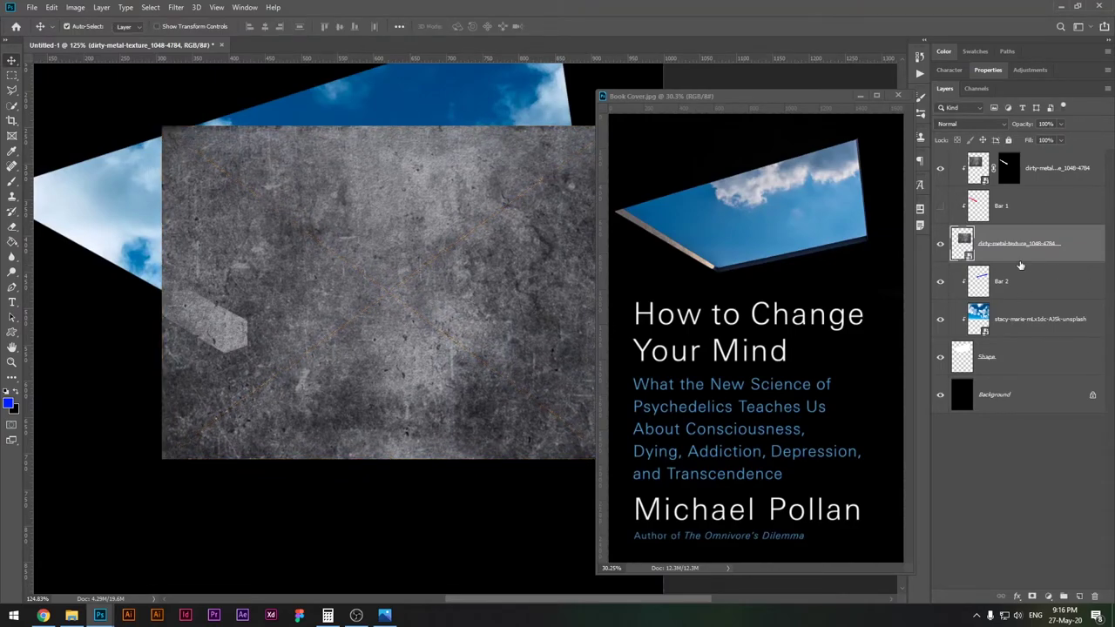
left_click(996, 257, "alt")
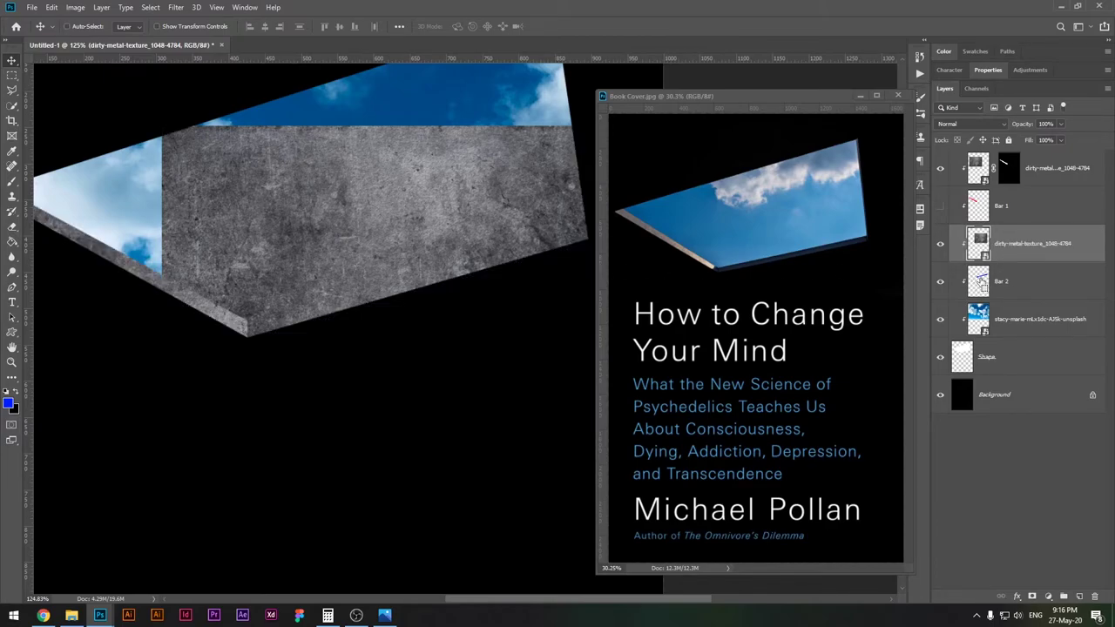
Step: Mask the new texture to Bar 2's shape, then select the top metal texture layer
left_click(980, 283, "ctrl")
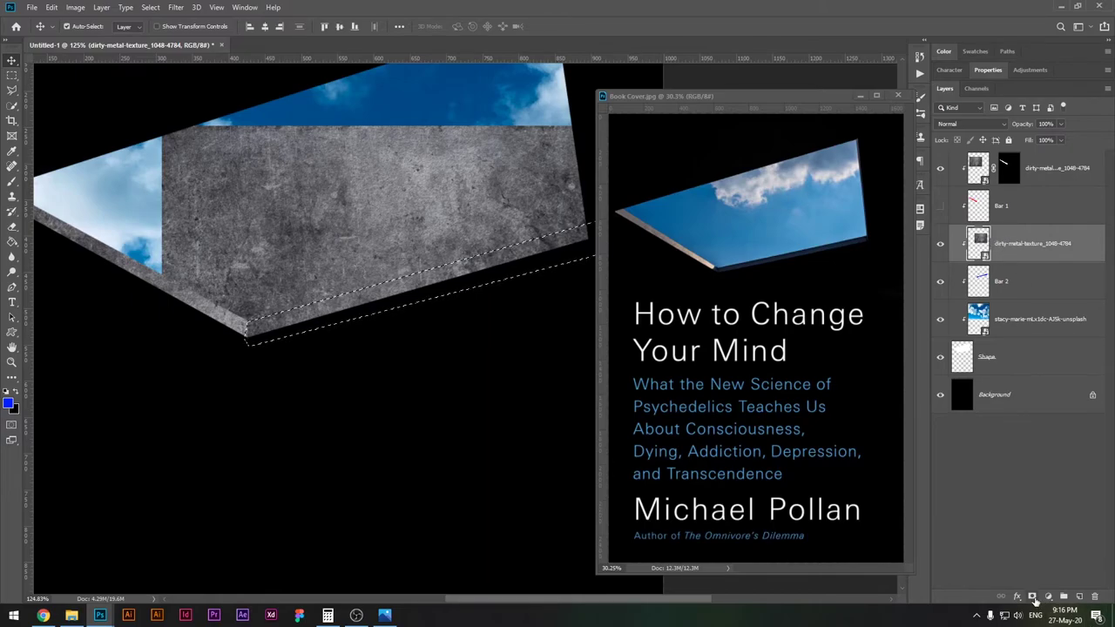
left_click(1033, 597)
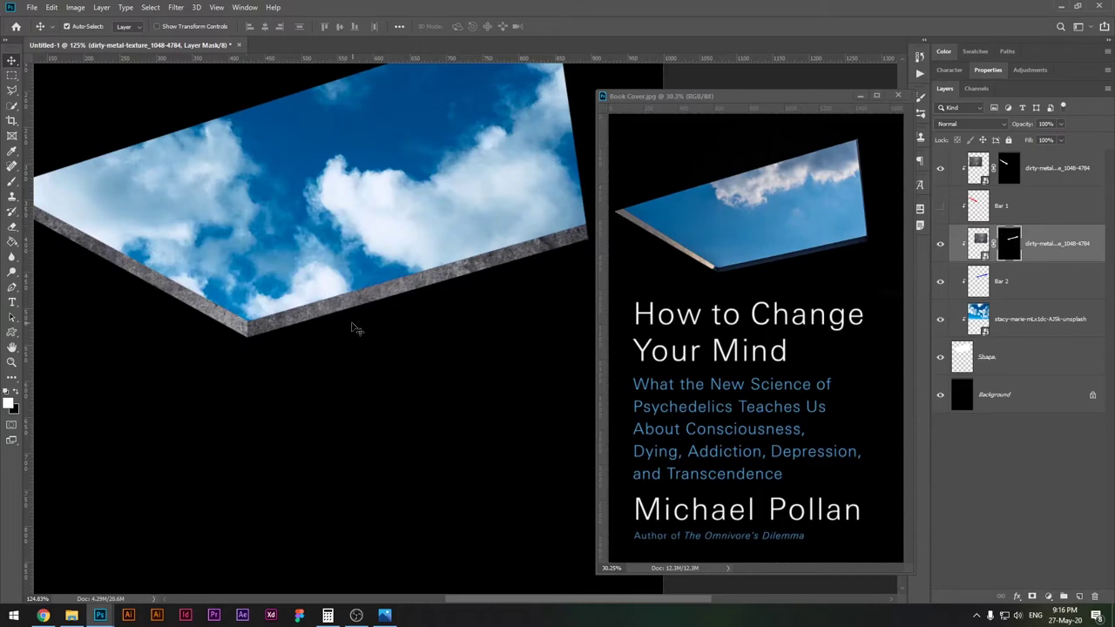
key("ctrl+0")
left_click_drag(425, 285, 406, 332)
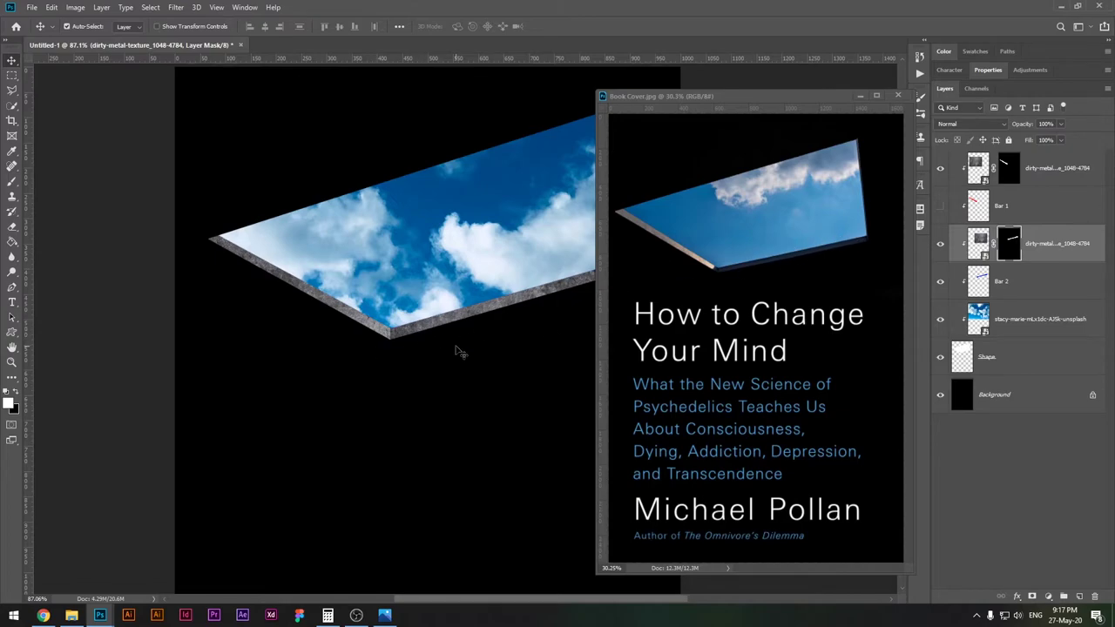
scroll(400, 330, "down", 3)
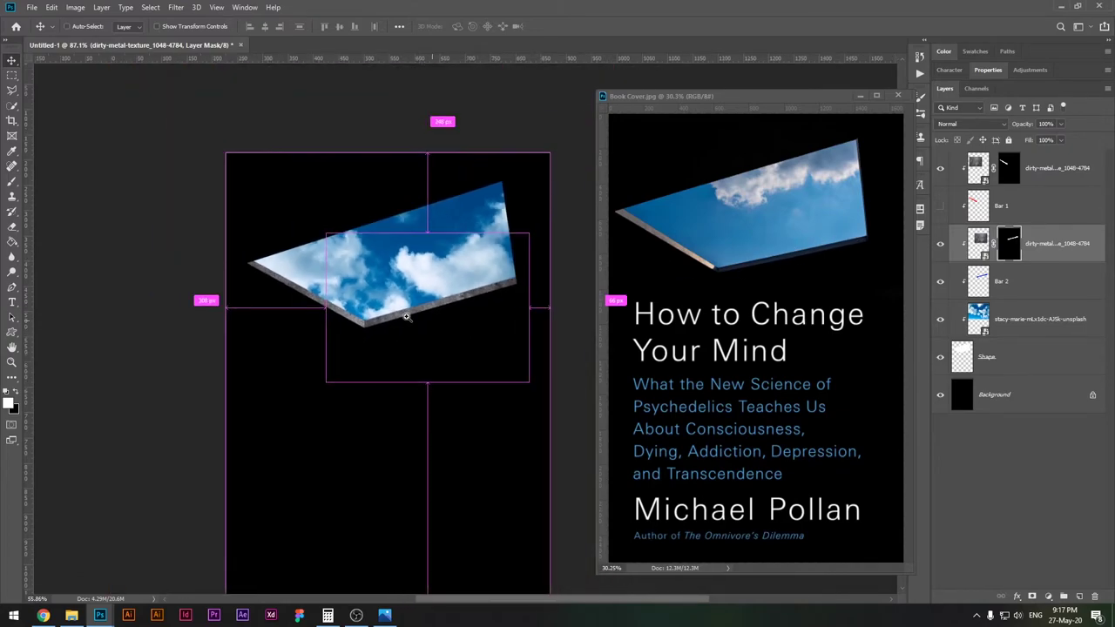
scroll(503, 247, "up", 3)
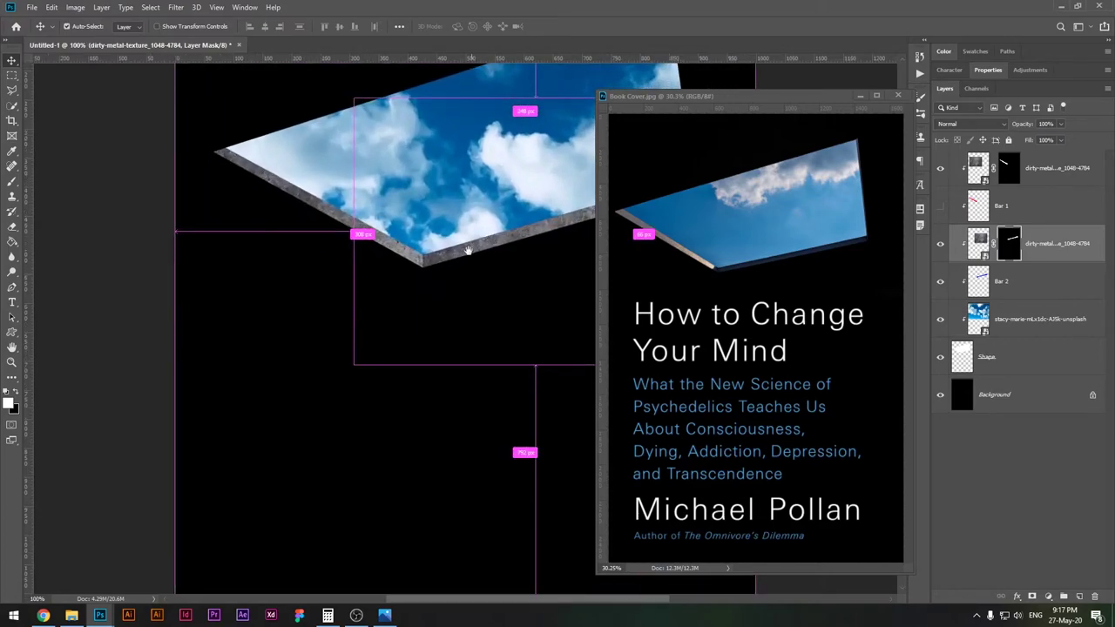
left_click(1061, 170)
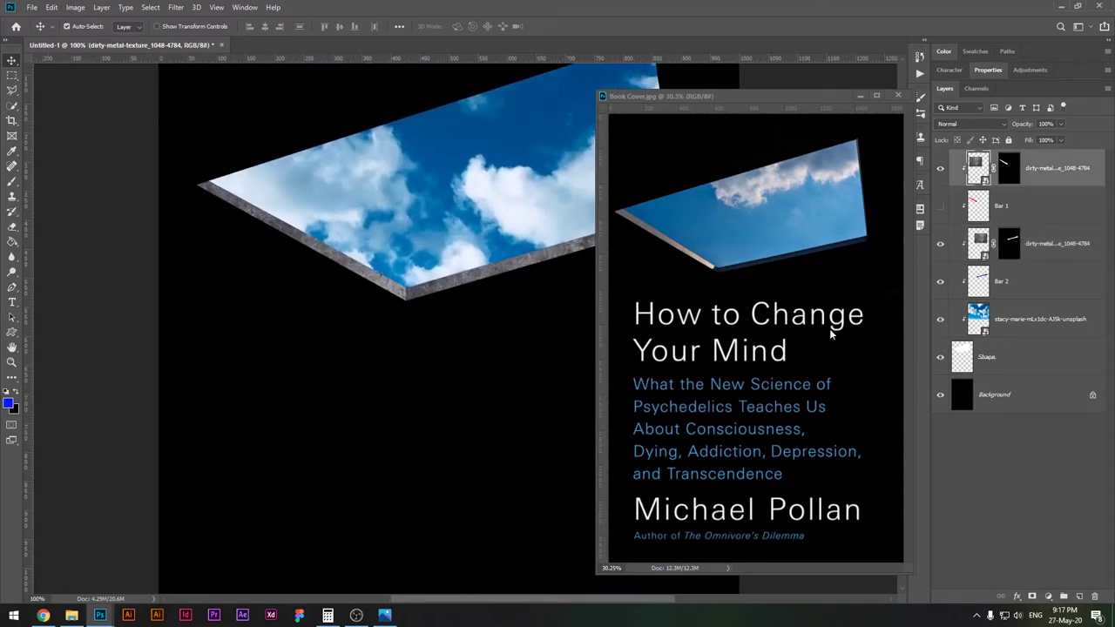
scroll(456, 291, "up", 1)
Step: Create a new layer named HL and clip it to the metal layer below
key("ctrl+shift+n")
type("HL")
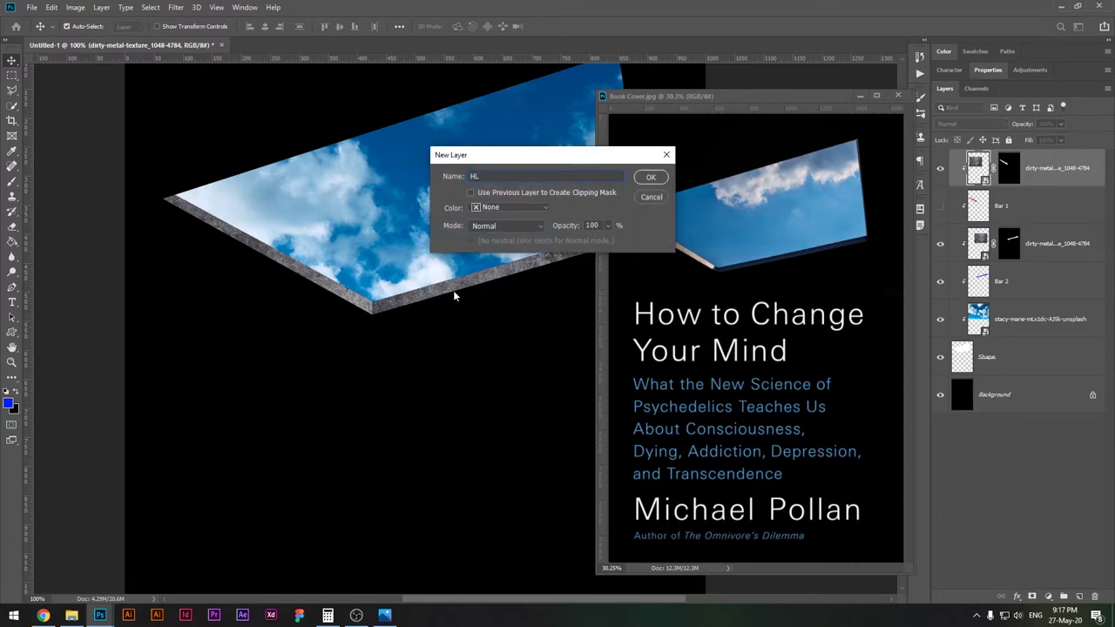
key("Return")
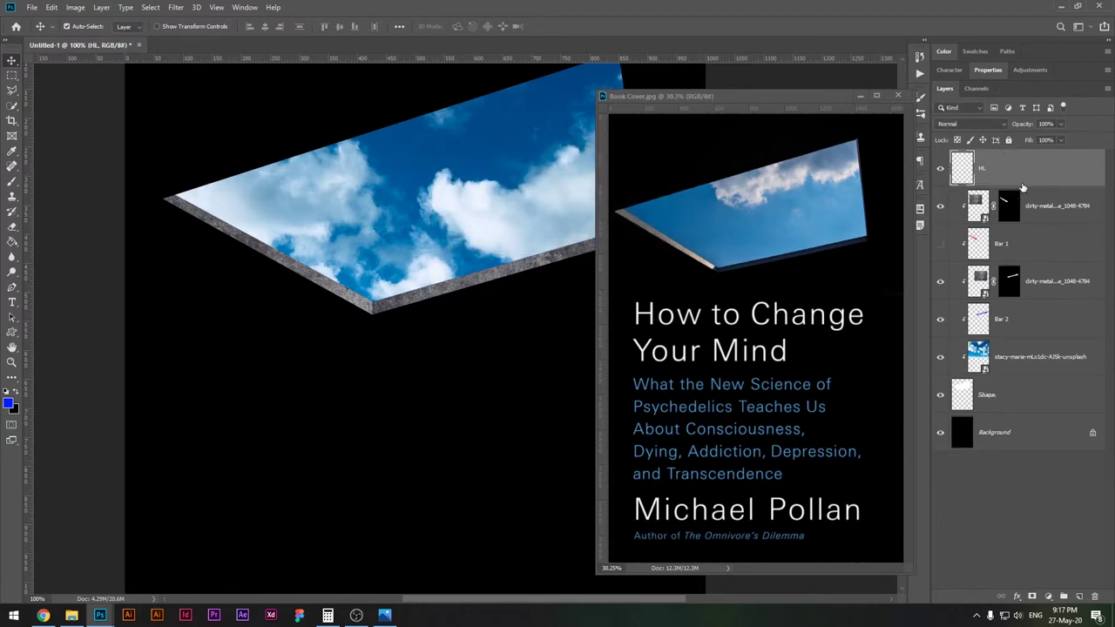
left_click(1024, 186, "alt")
Step: Pick a bright orange and paint soft strokes along the skylight's lower-left edge
key("b")
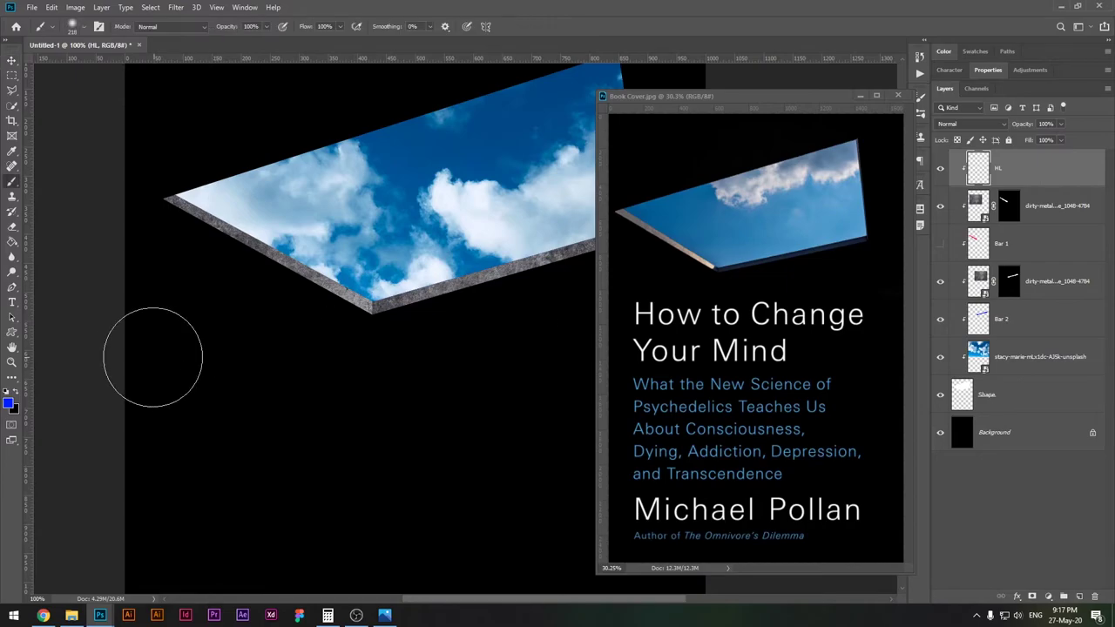
key("i")
left_click(9, 402)
left_click_drag(864, 364, 864, 368)
left_click(845, 226)
left_click(966, 219)
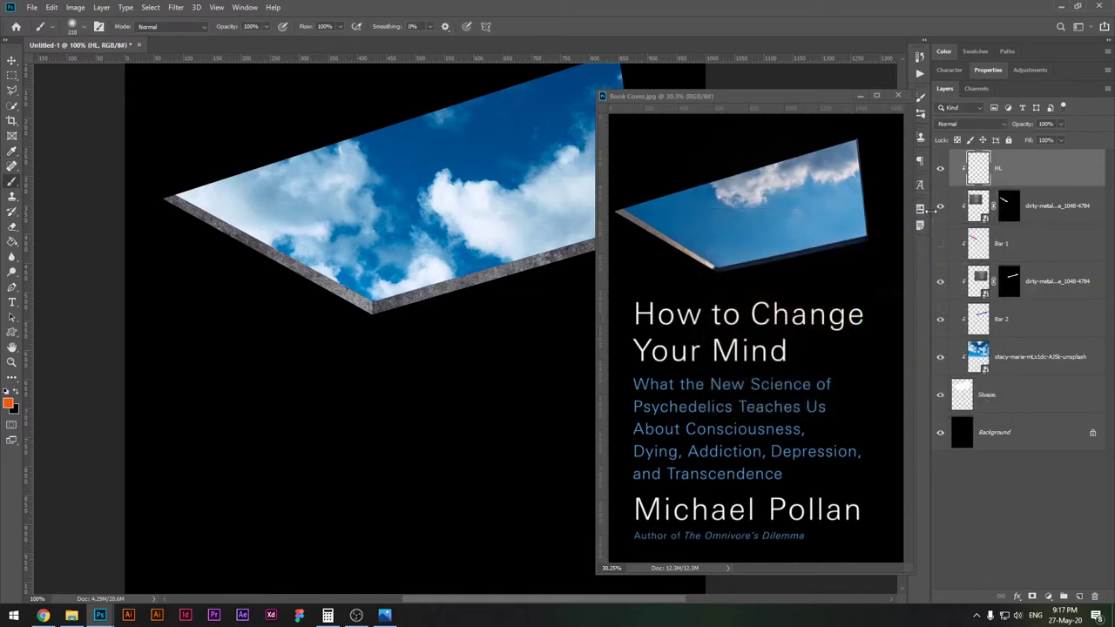
mouse_move(244, 254)
left_mouse_down()
mouse_move(316, 286)
mouse_move(361, 282)
mouse_move(249, 269)
mouse_move(281, 271)
mouse_move(356, 311)
left_mouse_up()
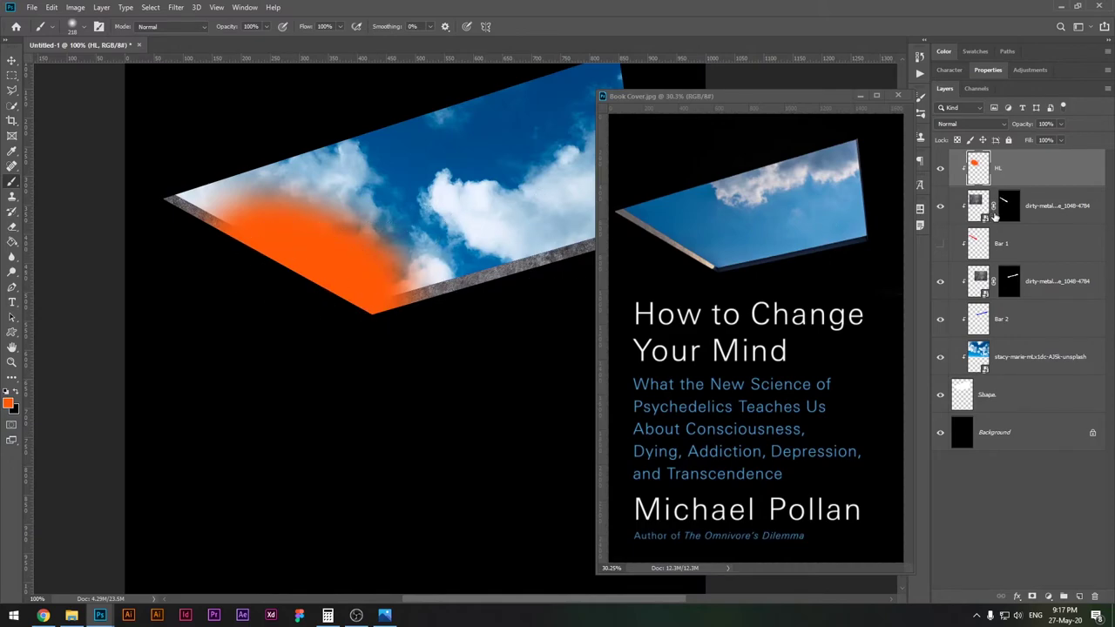
left_click(1008, 206)
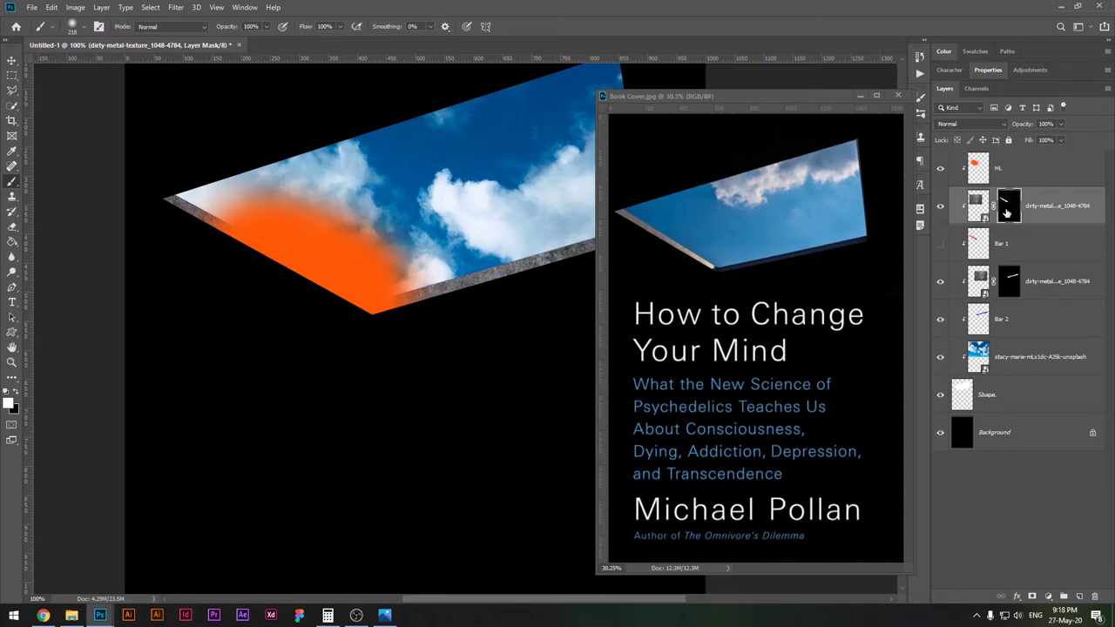
Step: Copy the metal edge mask onto HL and lower HL's opacity to 26%
left_click_drag(1009, 209, 1009, 168)
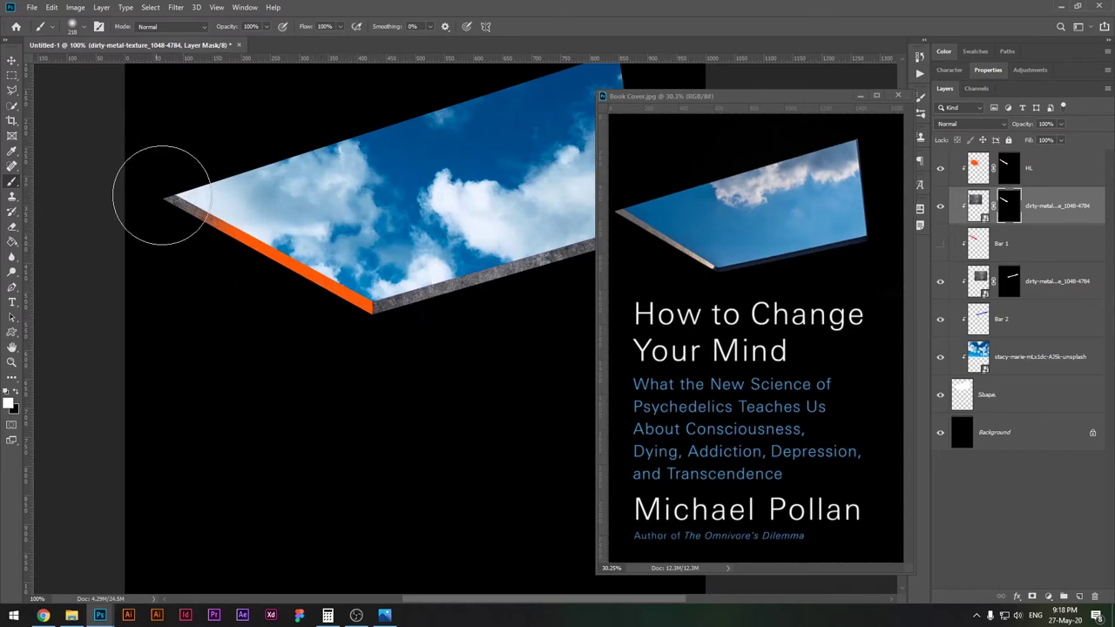
left_click(1067, 177)
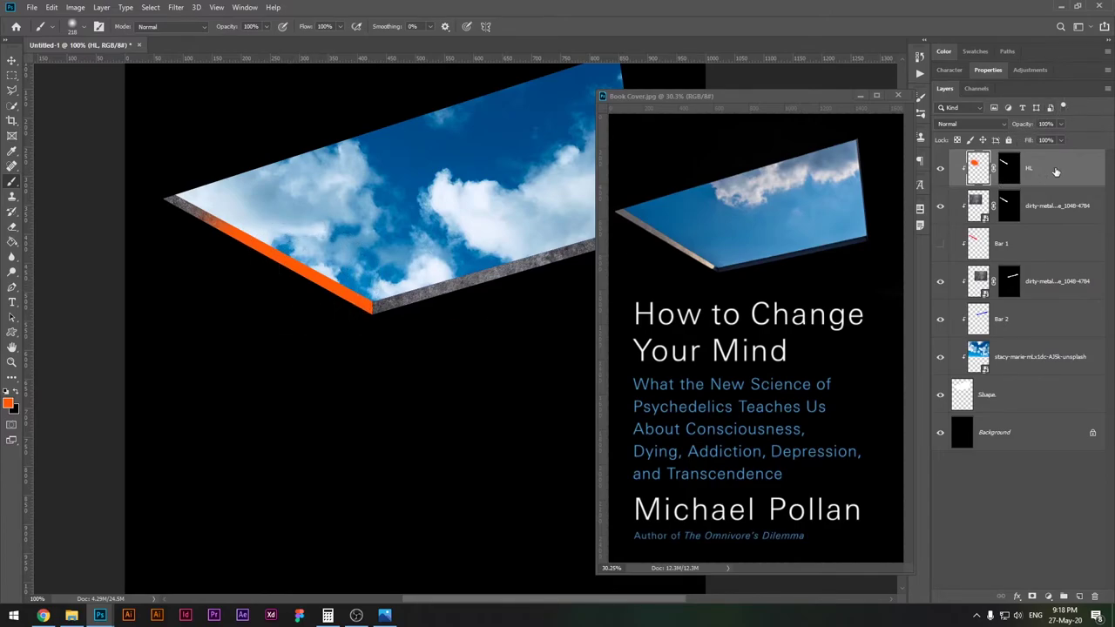
left_click_drag(1028, 125, 987, 127)
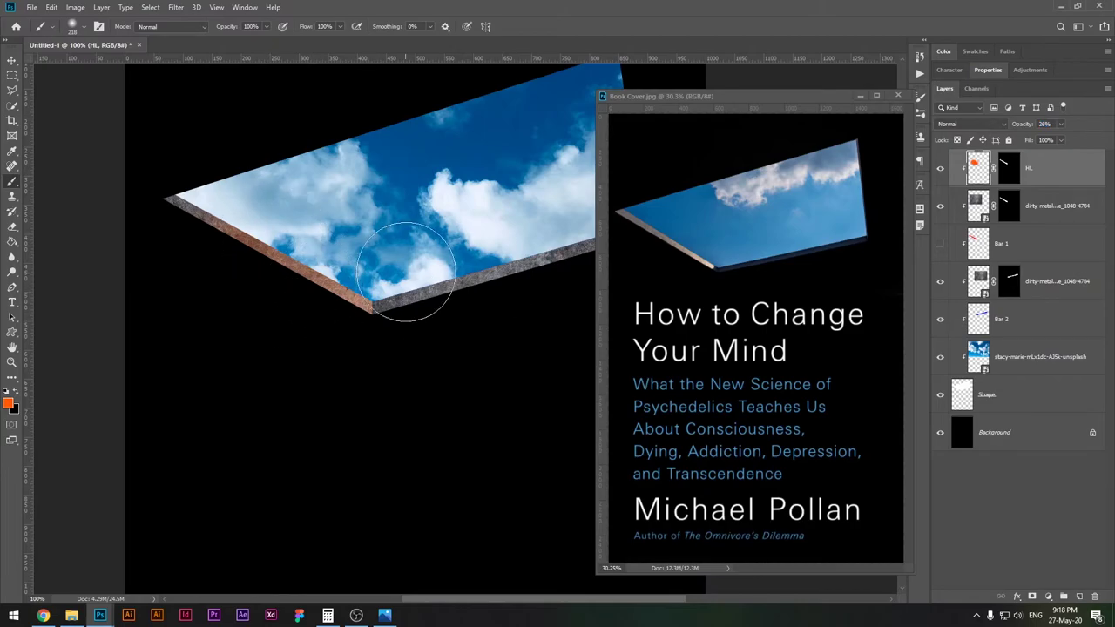
scroll(217, 215, "down", 4)
Step: Duplicate the HL highlight layer with Ctrl+J to create HL copy
scroll(361, 251, "up", 4)
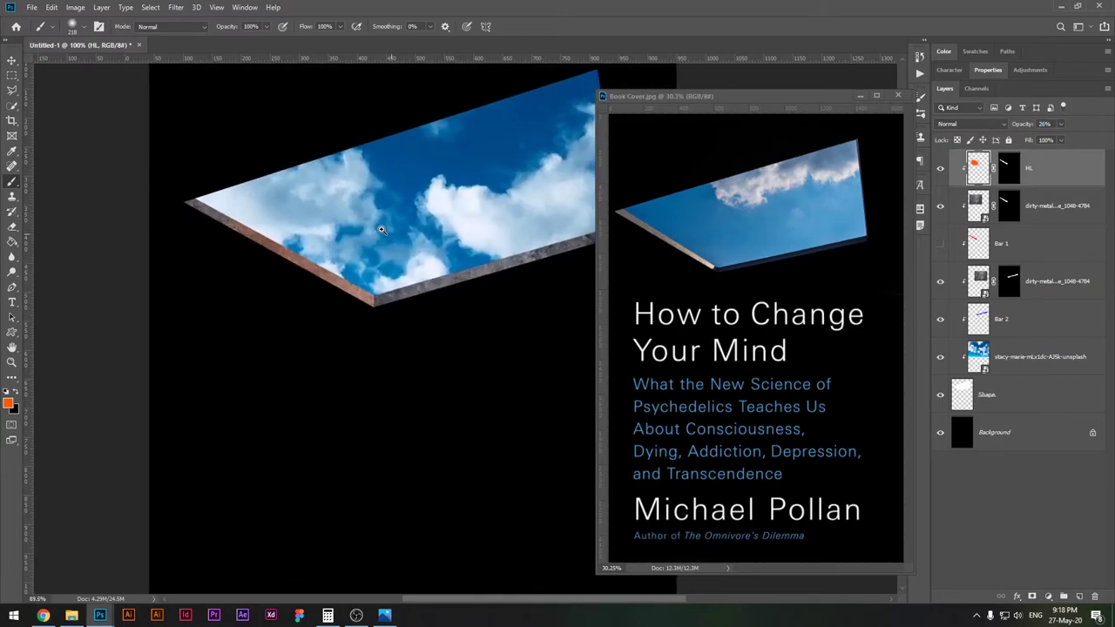
left_click_drag(361, 251, 349, 262)
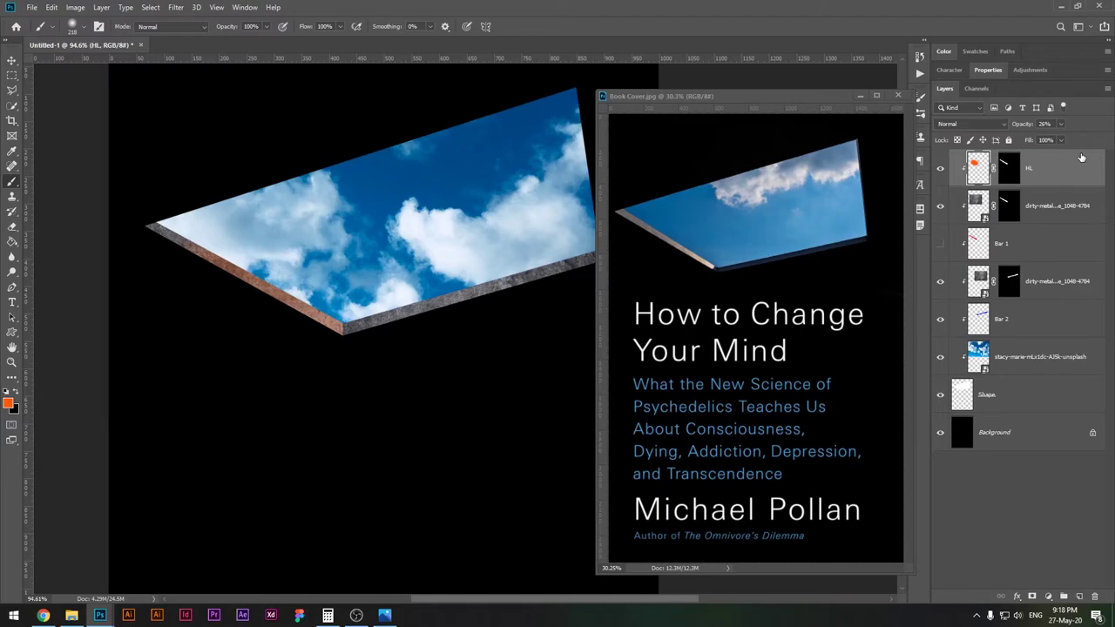
key("ctrl+j")
left_click_drag(991, 196, 1032, 186)
Step: Clip HL copy to HL and enable a Color Overlay layer style on it
left_click(1034, 184, "alt")
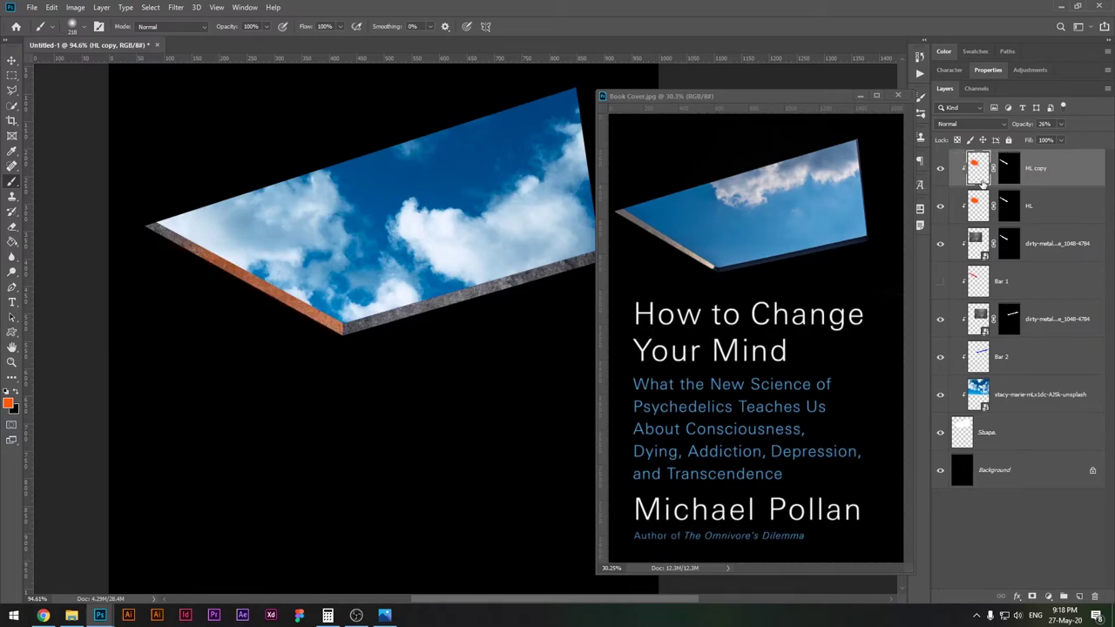
double_click(1068, 173)
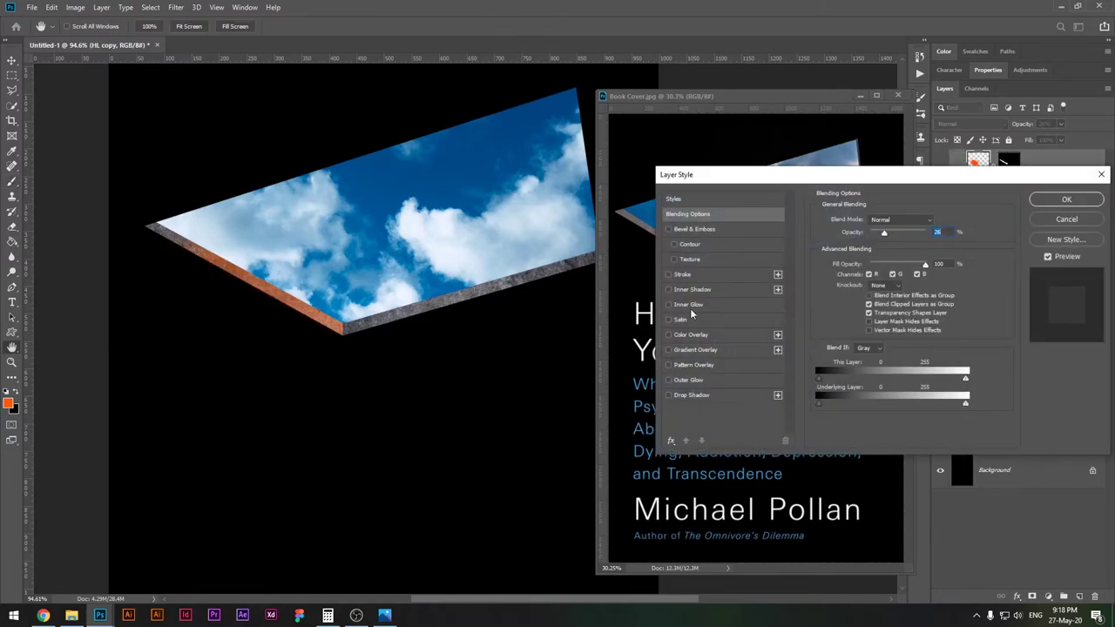
left_click(689, 336)
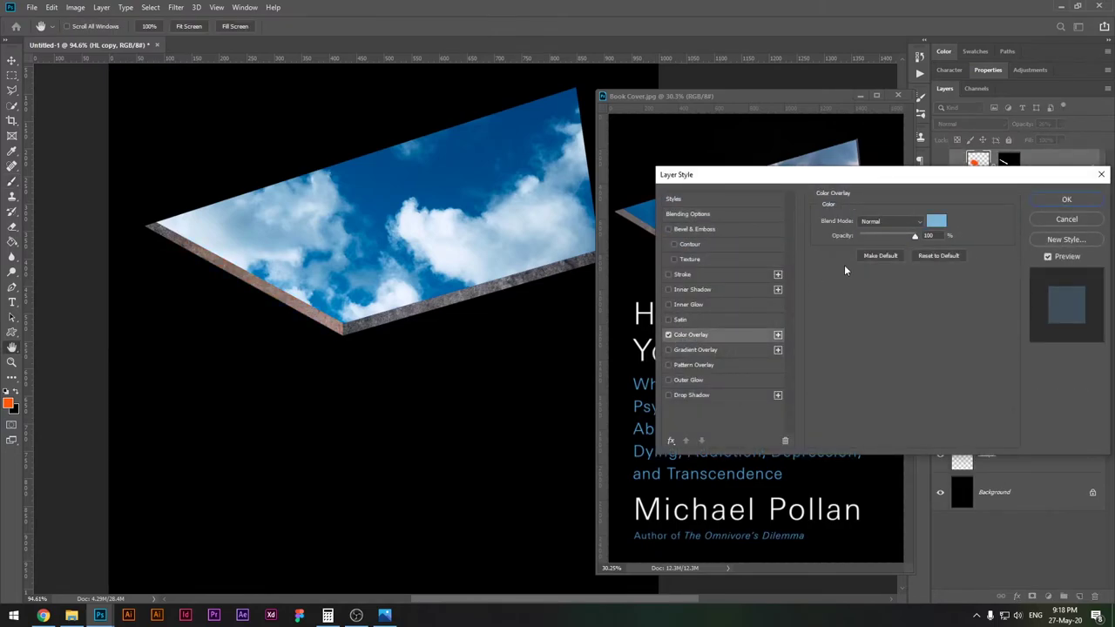
left_click(937, 222)
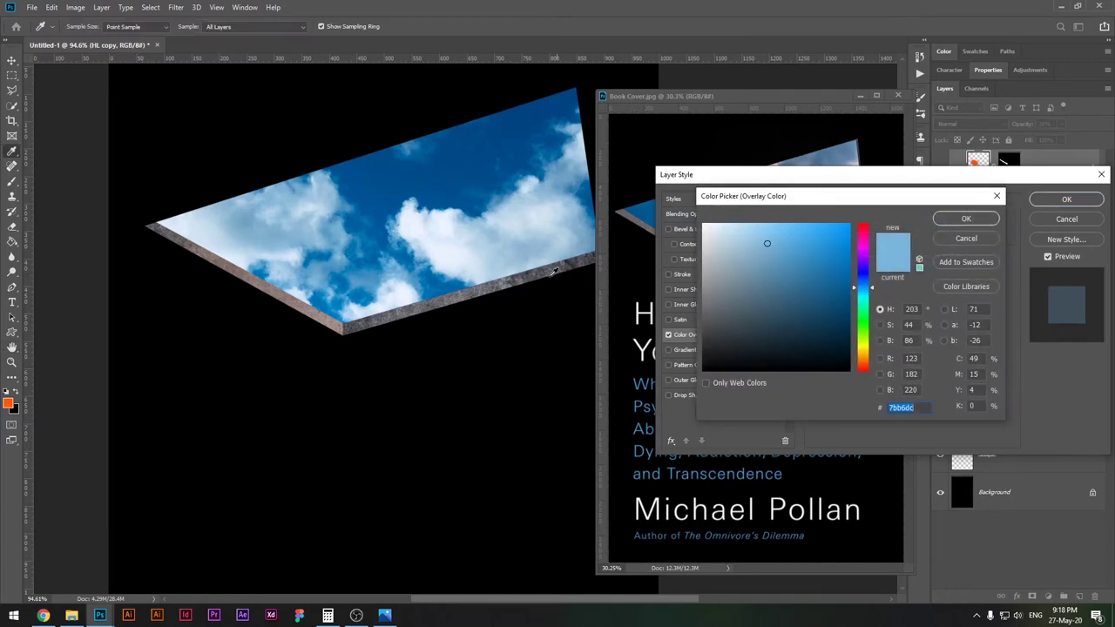
Step: Sample sky blue 528eb6 from the clouds as the overlay colour and apply the style
left_click(589, 193)
left_click(403, 281)
left_click(383, 277)
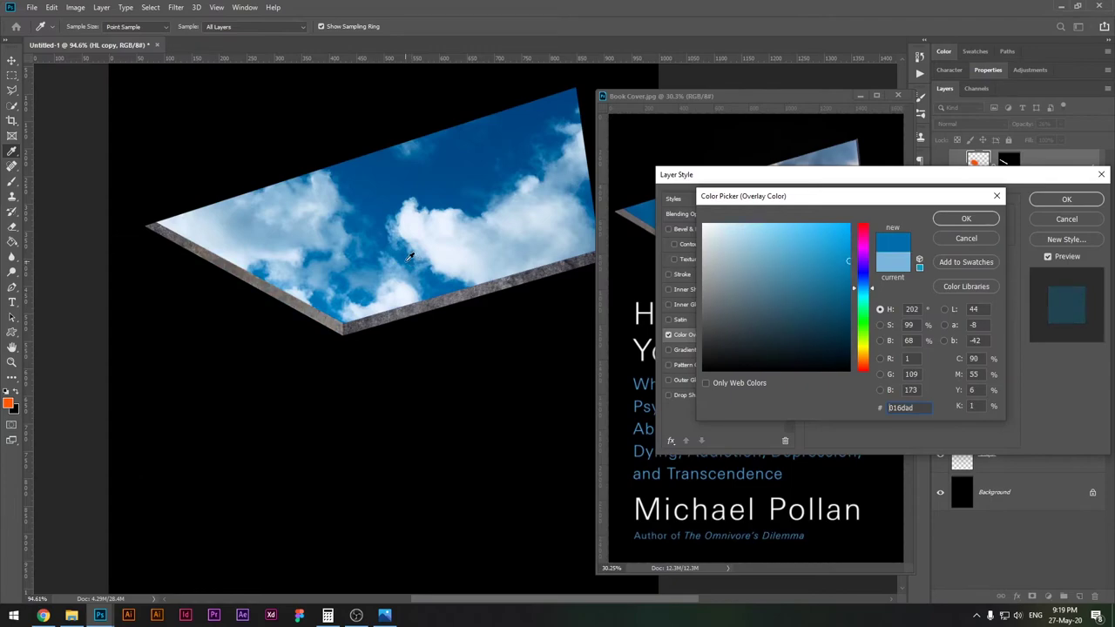
left_click(381, 264)
left_click(568, 164)
left_click(525, 158)
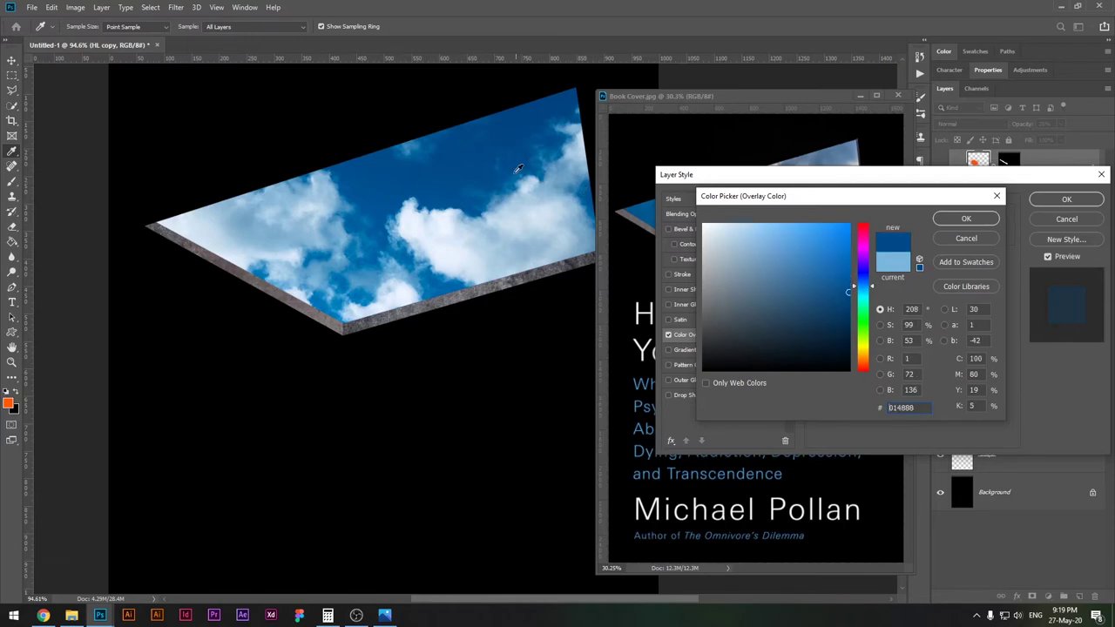
left_click(497, 188)
left_click(567, 141)
left_click(558, 150)
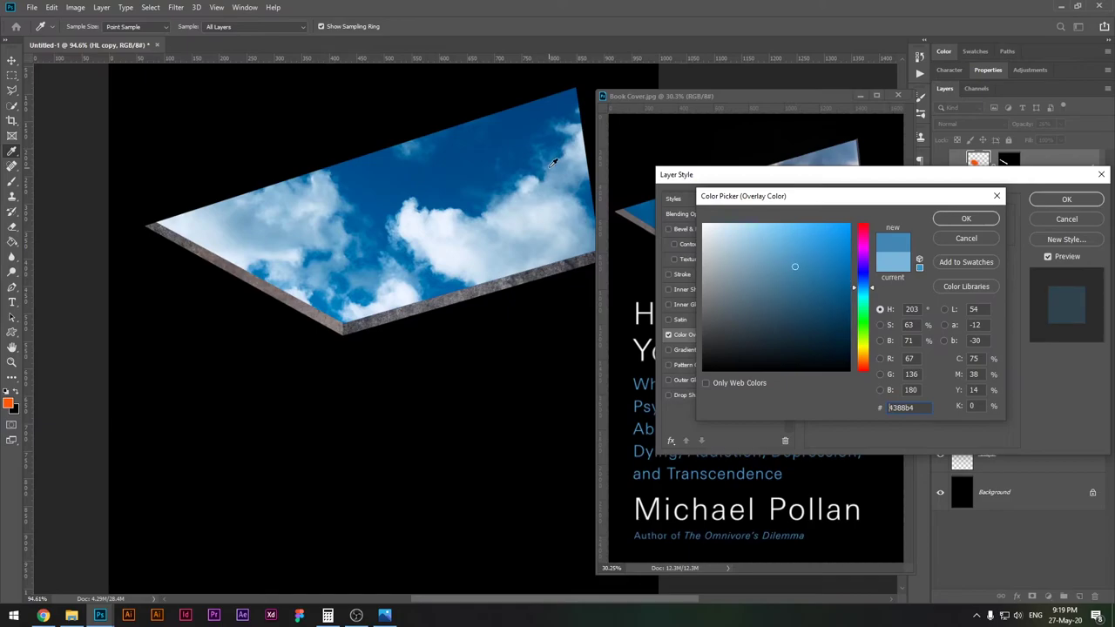
left_click(551, 169)
left_click(551, 171)
key("Return")
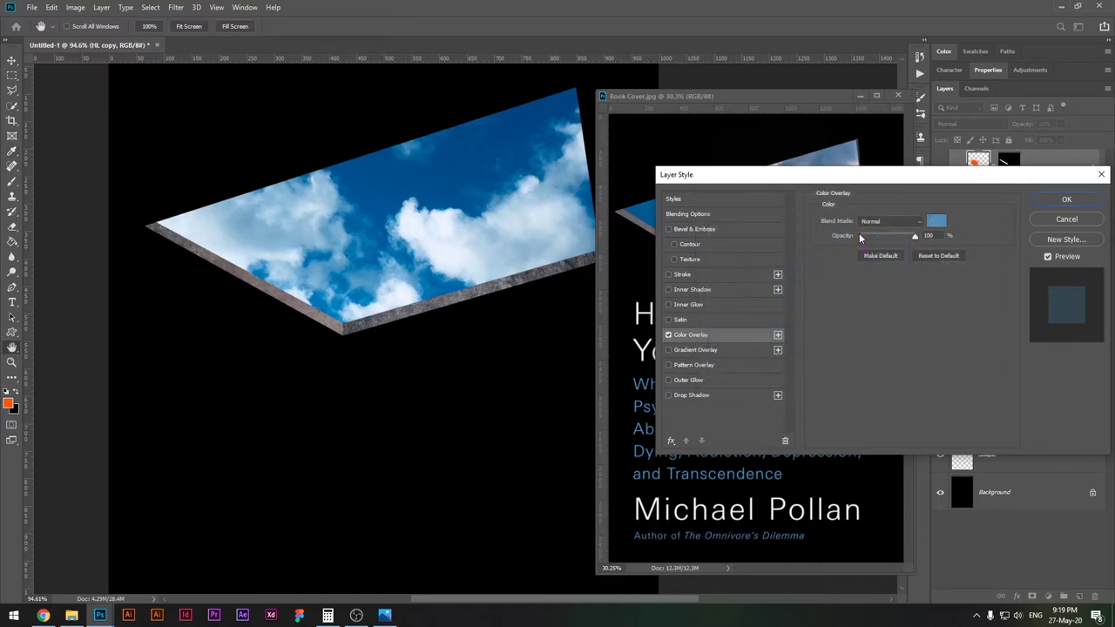
left_click(1064, 202)
key("v")
left_click_drag(306, 308, 306, 308)
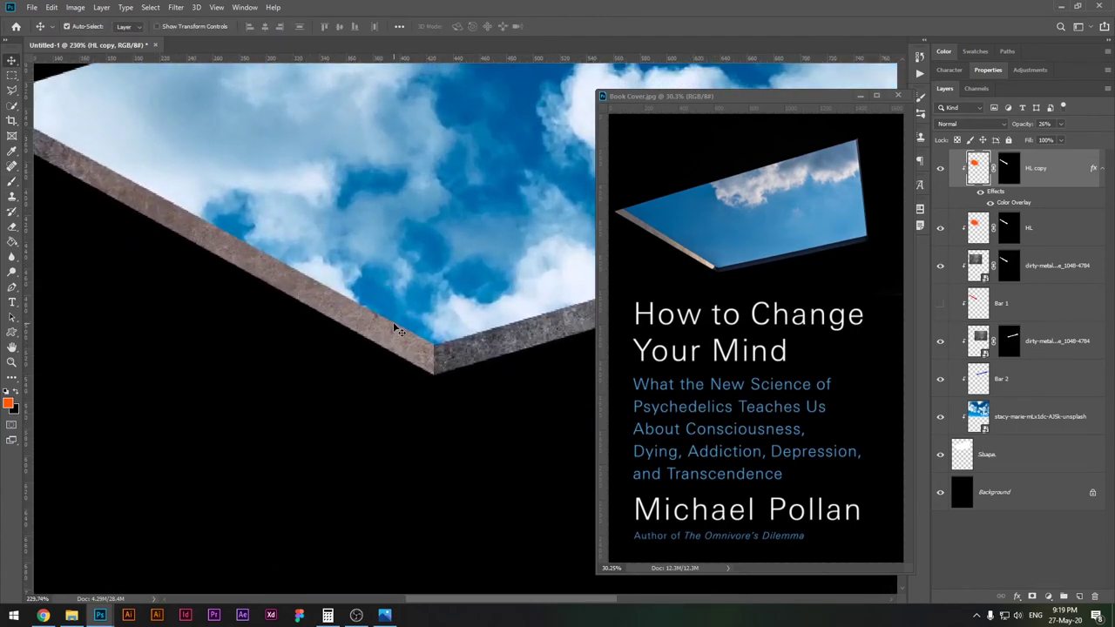
Step: Inspect the highlighted lower edge up close and raise HL copy's opacity to about 28%
key("ctrl")
left_click_drag(448, 287, 360, 317)
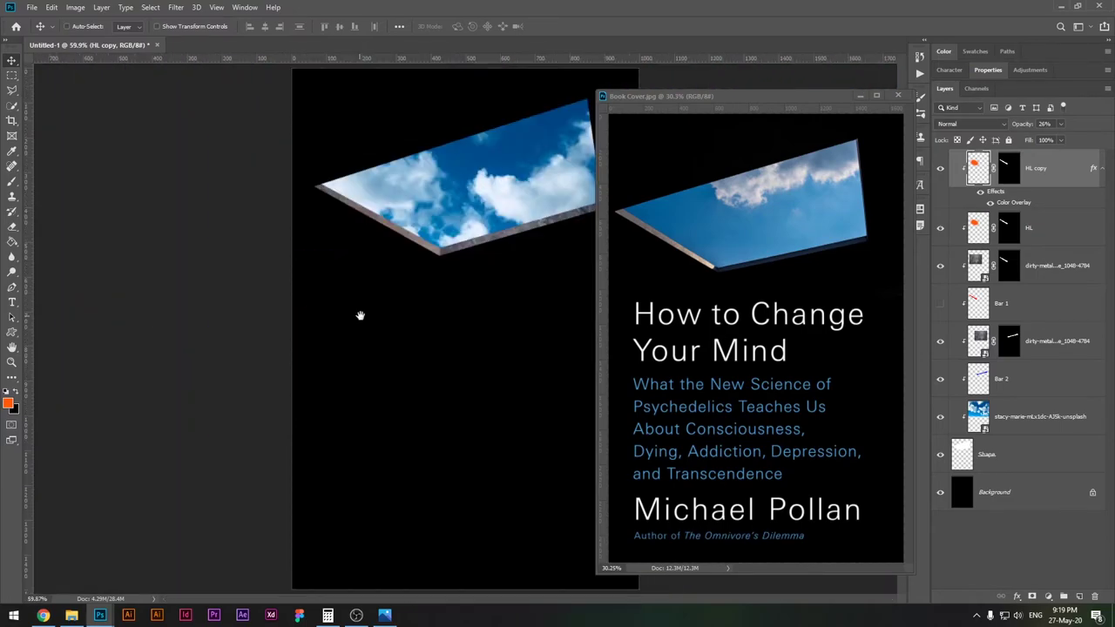
left_click_drag(473, 219, 540, 217)
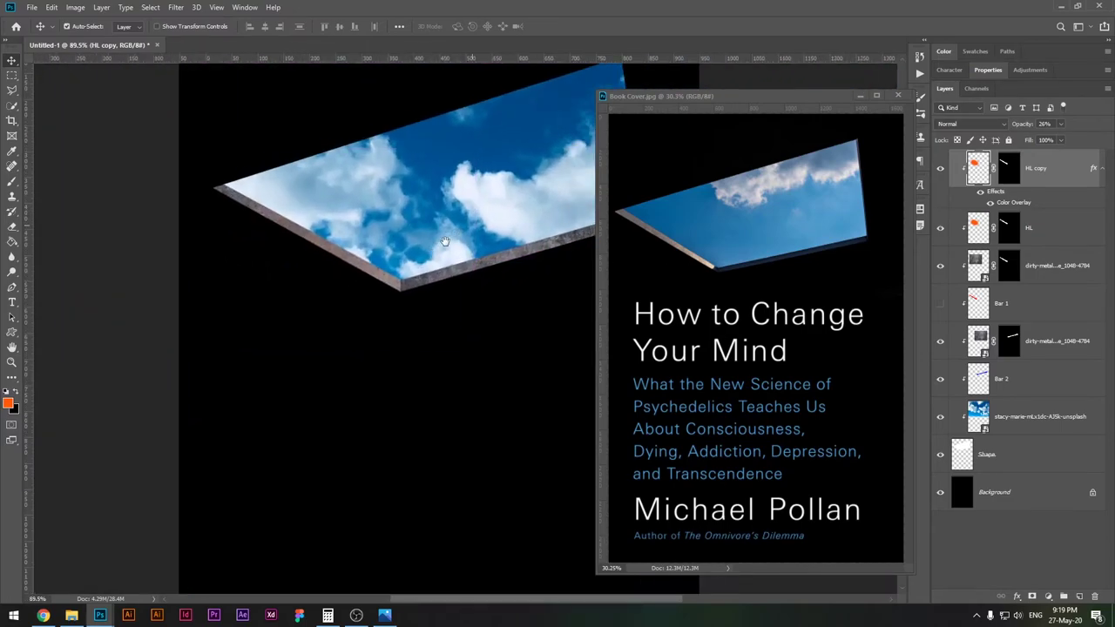
left_click_drag(1019, 127, 1020, 127)
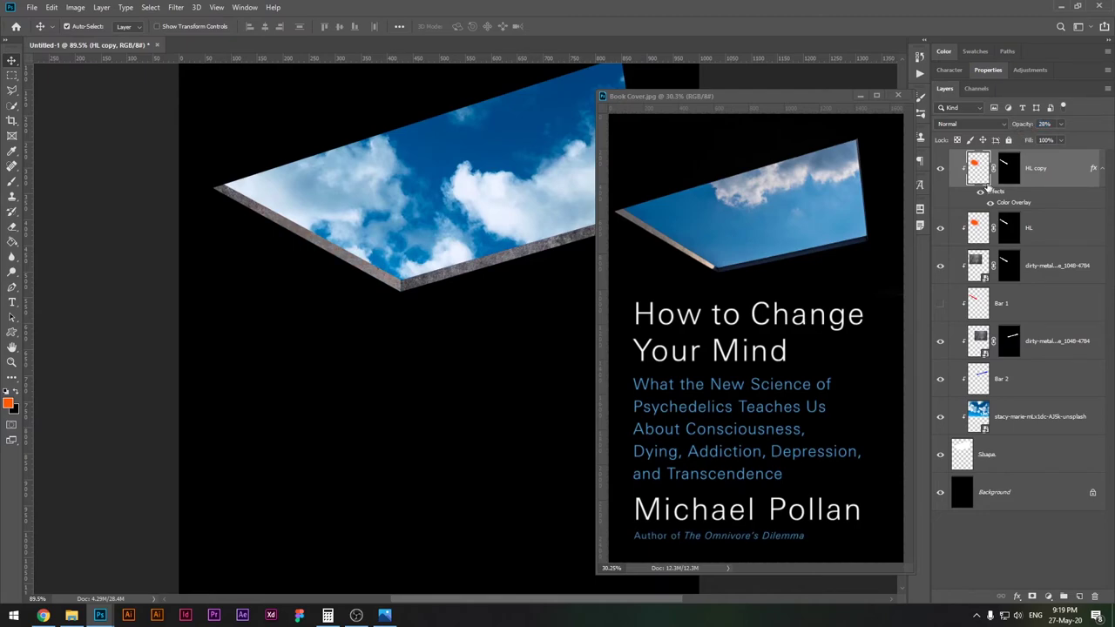
scroll(445, 229, "right", 2)
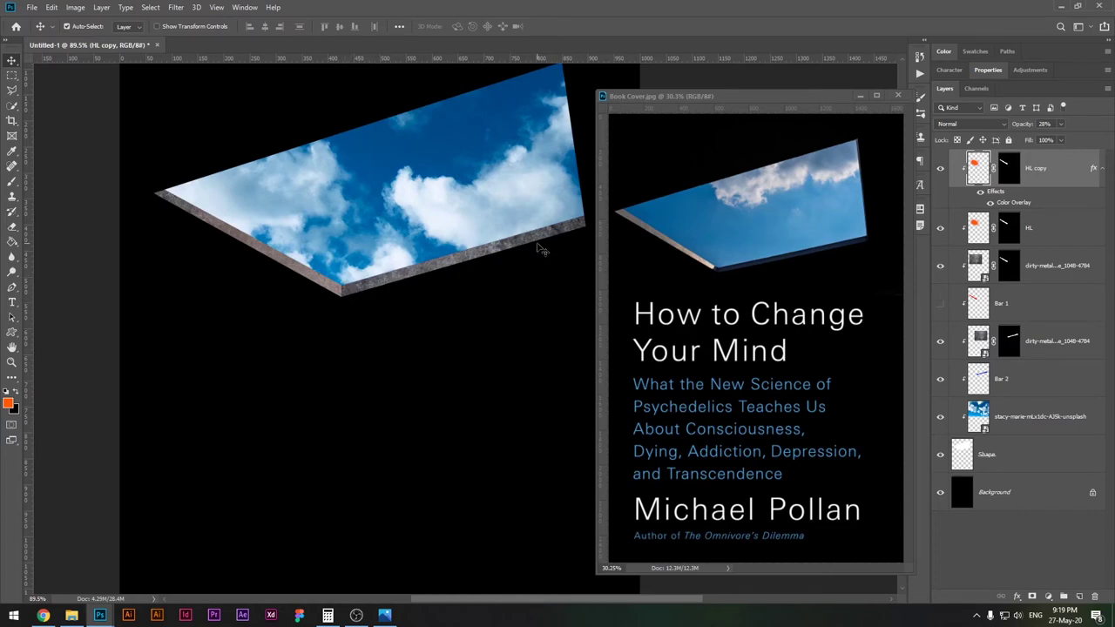
left_click_drag(547, 247, 518, 251)
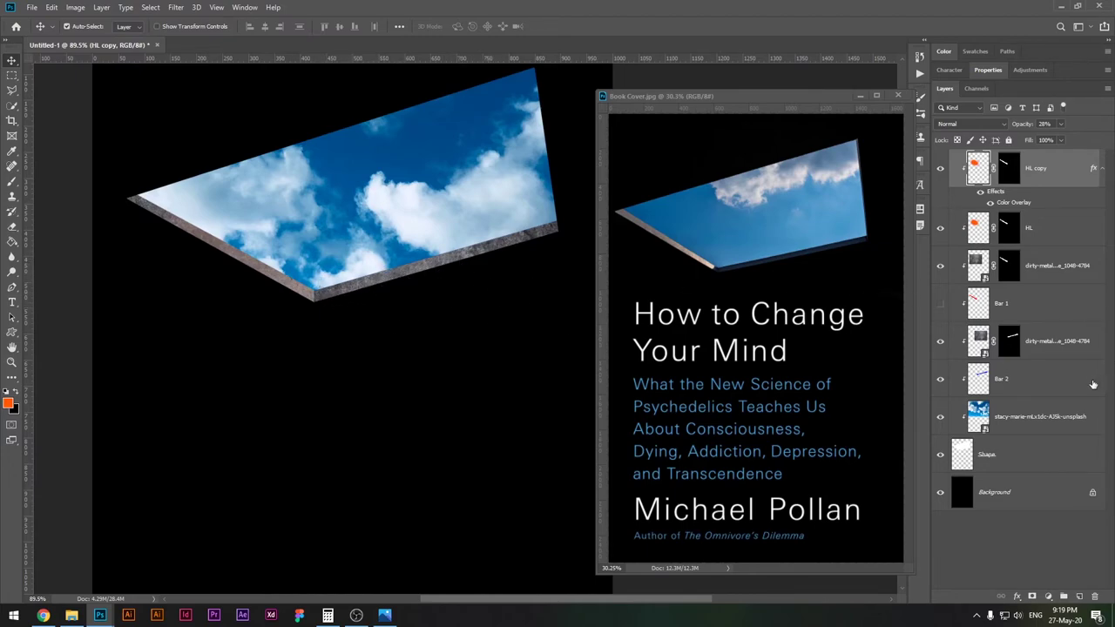
left_click(979, 378)
left_click(1053, 336)
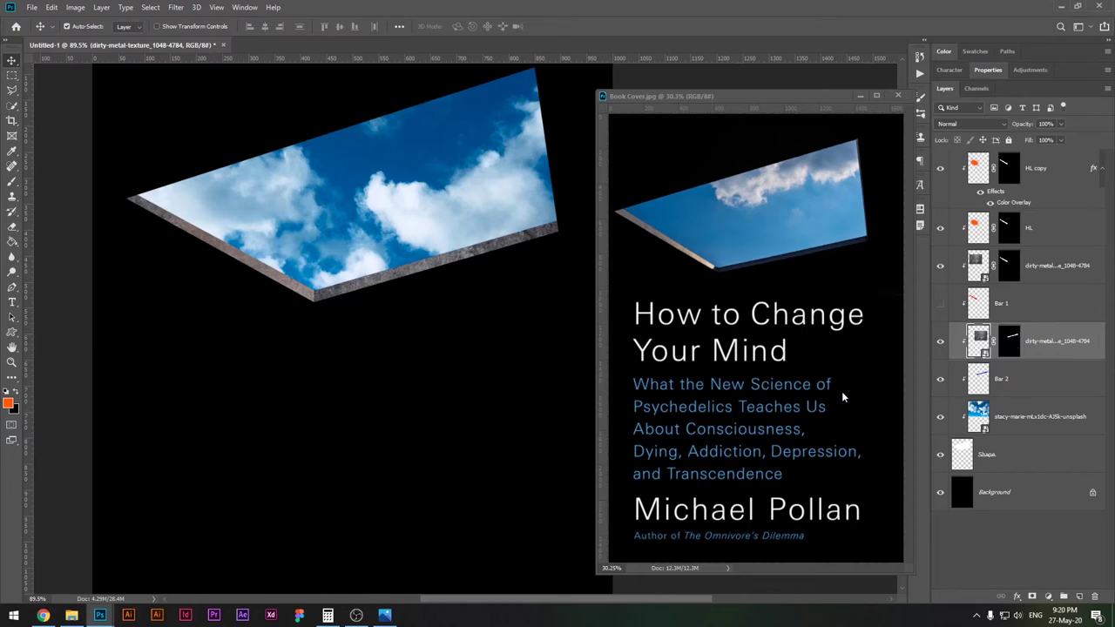
Step: Create a Shadow layer with black brush colour and copy the lower metal mask onto it
key("ctrl+shift+n")
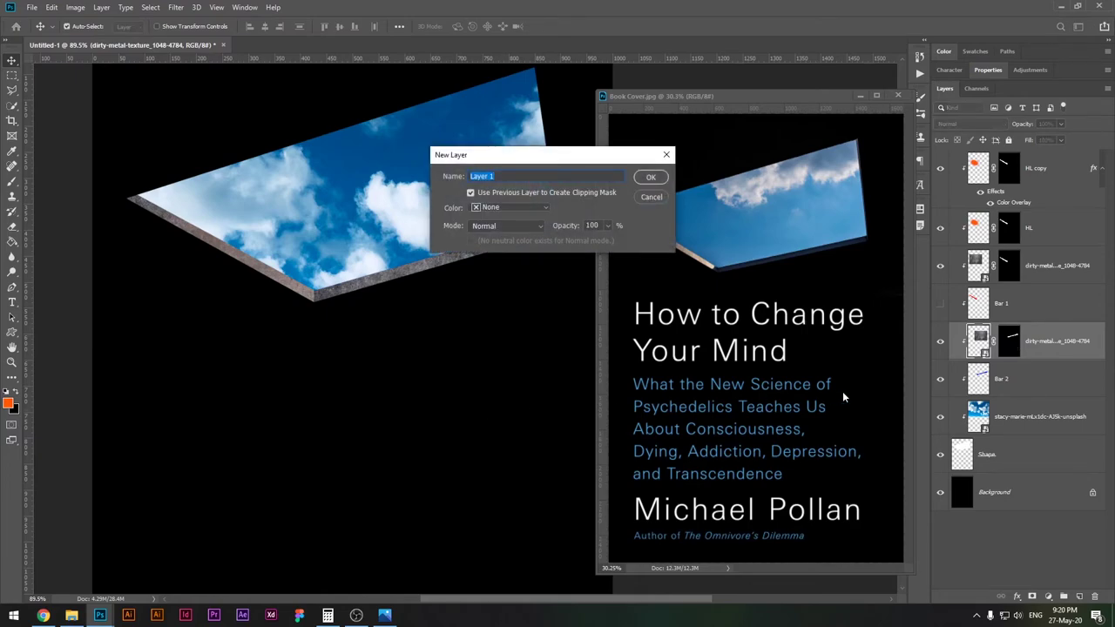
type("S")
key("Return")
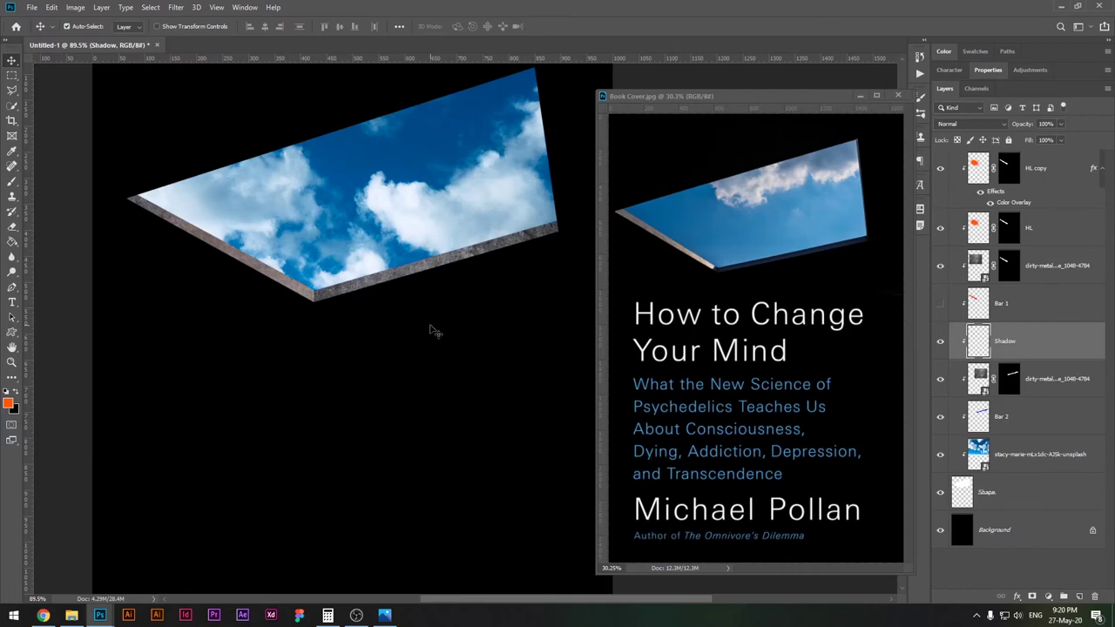
key("b")
key("d")
right_click(383, 321, "alt")
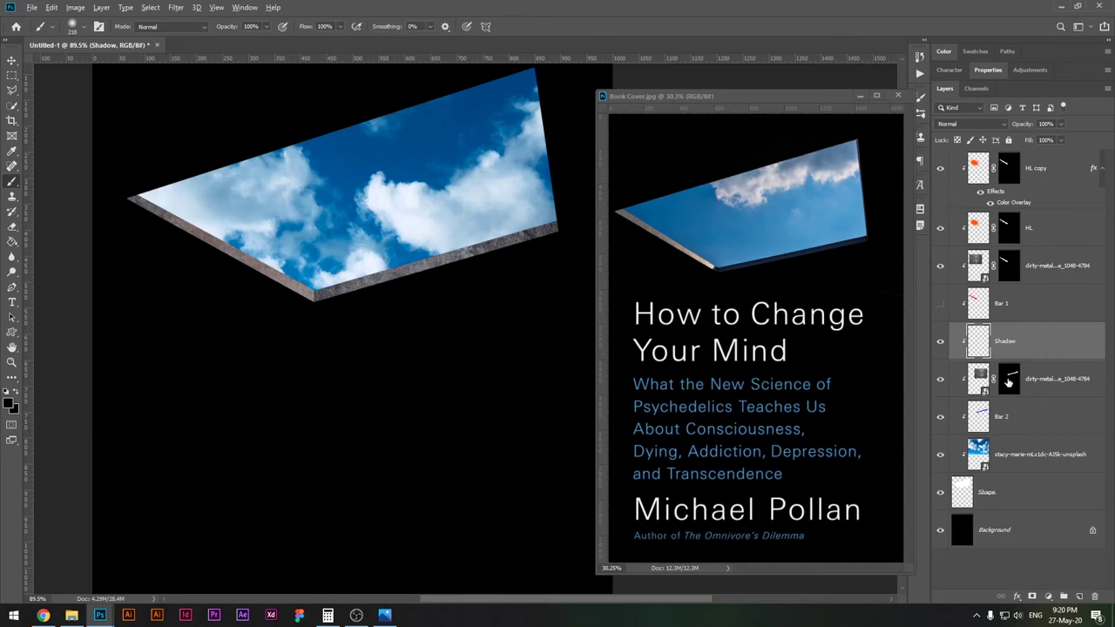
left_click_drag(1008, 382, 1012, 346)
left_click_drag(305, 288, 475, 235)
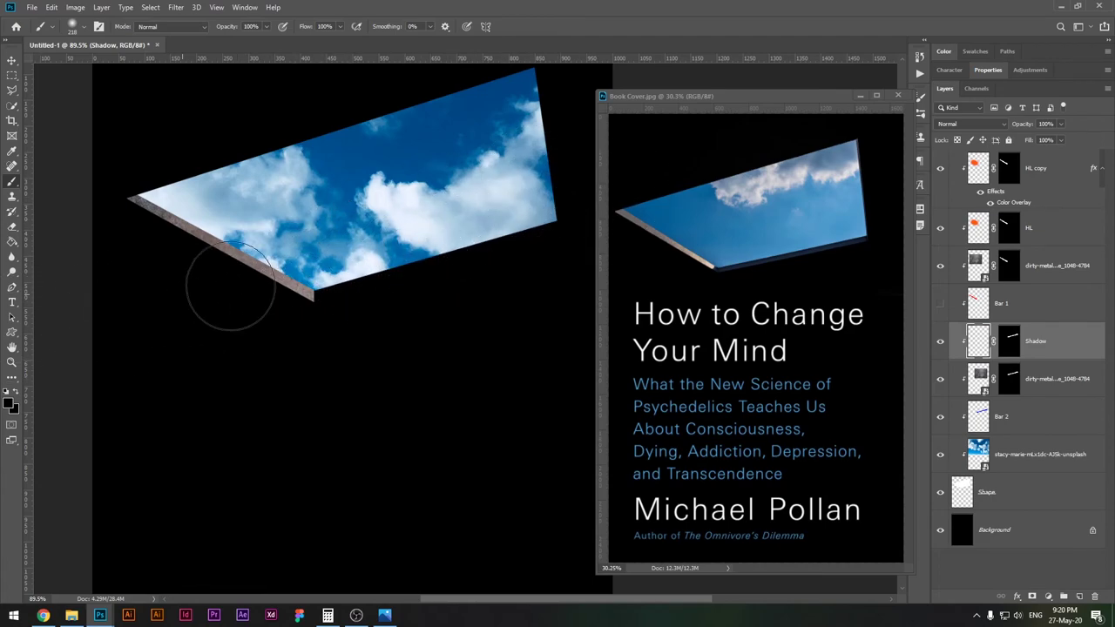
Step: Paint black along the skylight's front rim and set the Shadow opacity to 50%
mouse_move(286, 311)
left_mouse_down()
mouse_move(378, 270)
mouse_move(610, 215)
left_mouse_up()
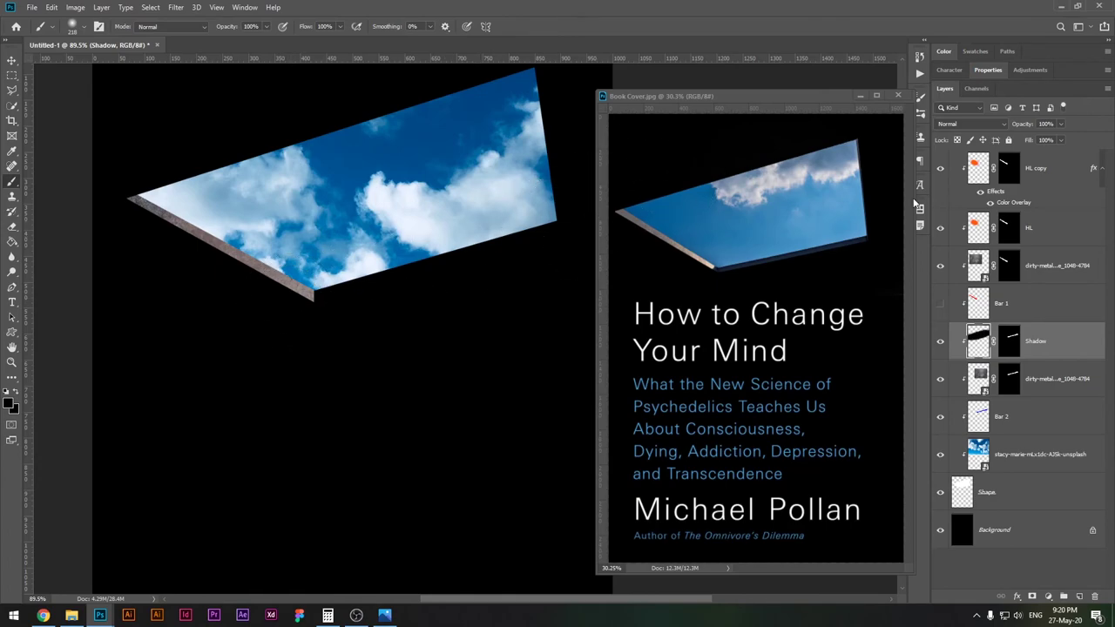
left_click_drag(1024, 125, 997, 124)
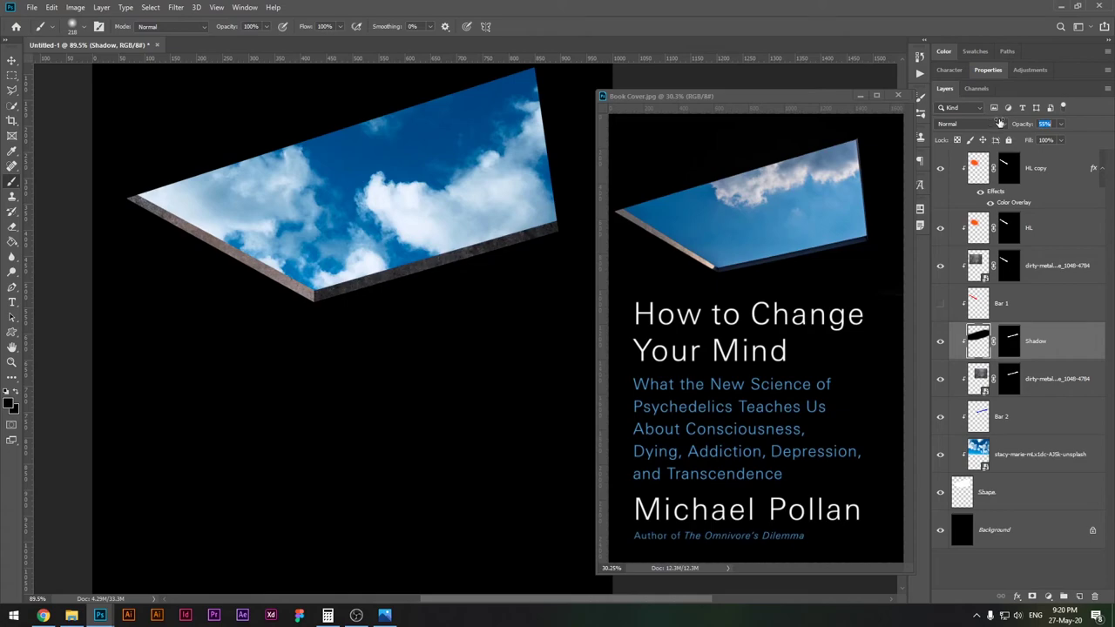
key("Return")
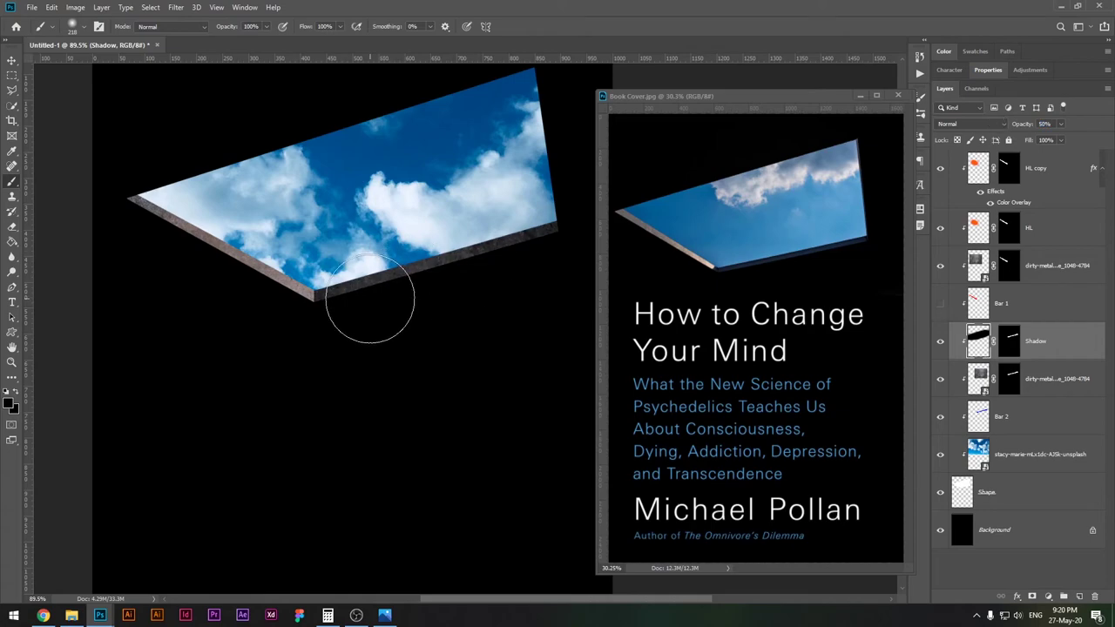
key("v")
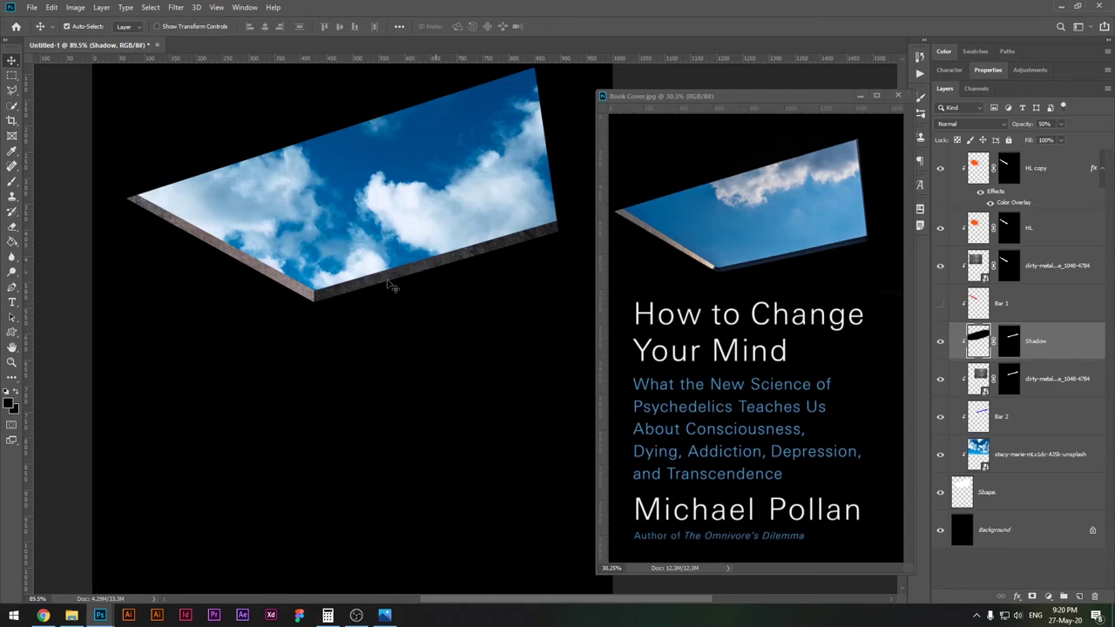
left_click_drag(298, 306, 532, 257)
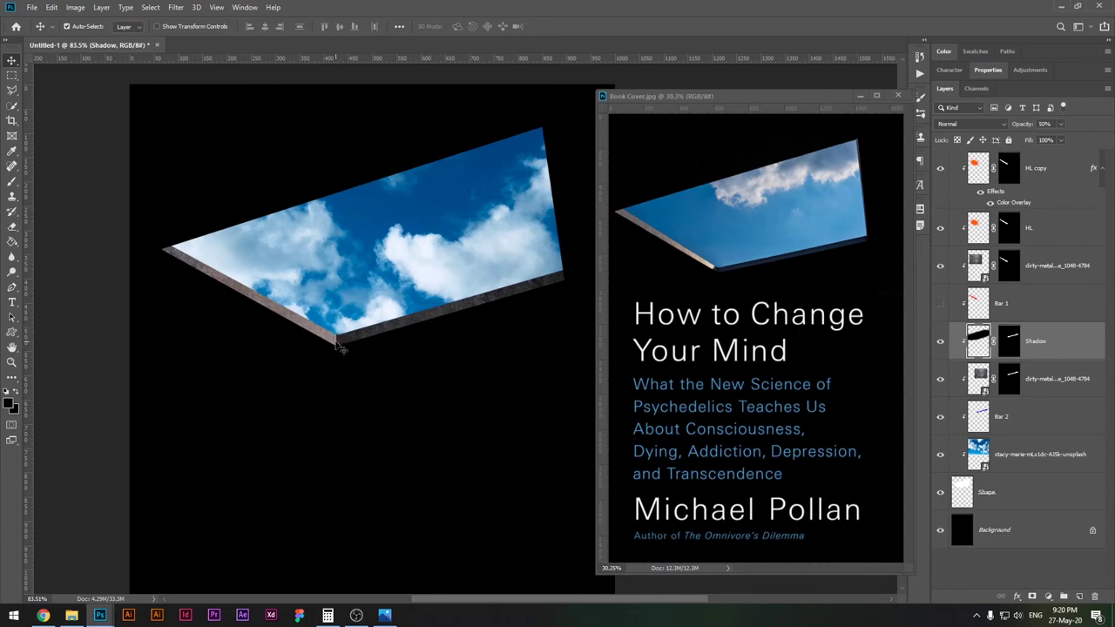
Step: Create a new layer named Line above HL copy
left_click(1049, 180)
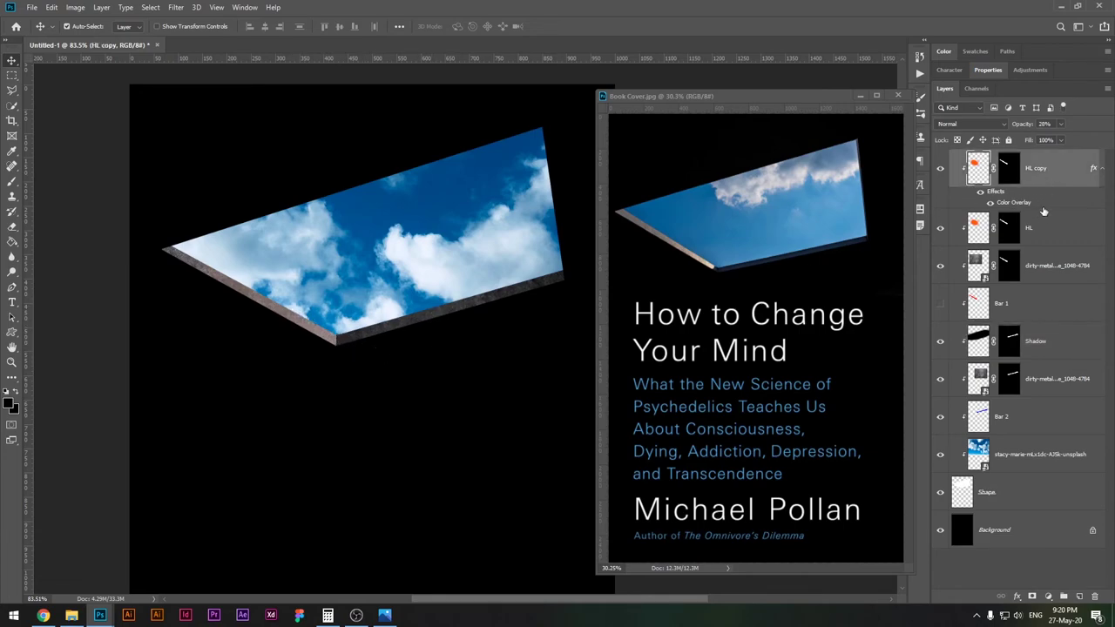
key("ctrl+shift+n")
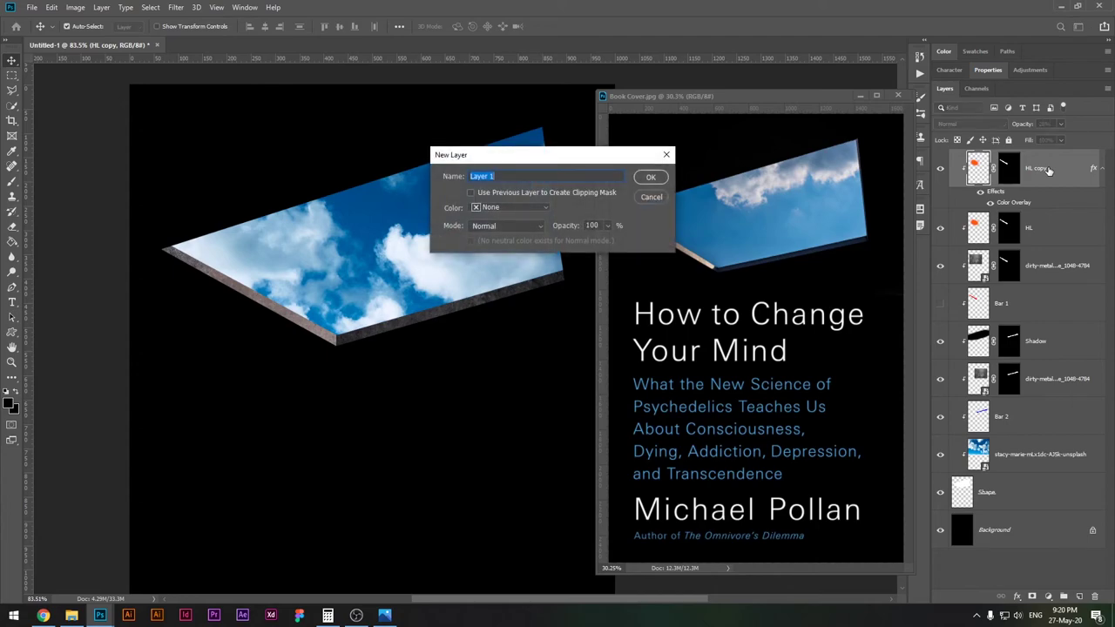
type("Line")
key("Return")
key("b")
Step: Fill a thin rectangular strip with black where the two metal edges meet
left_click_drag(313, 342, 488, 313)
left_click(11, 75)
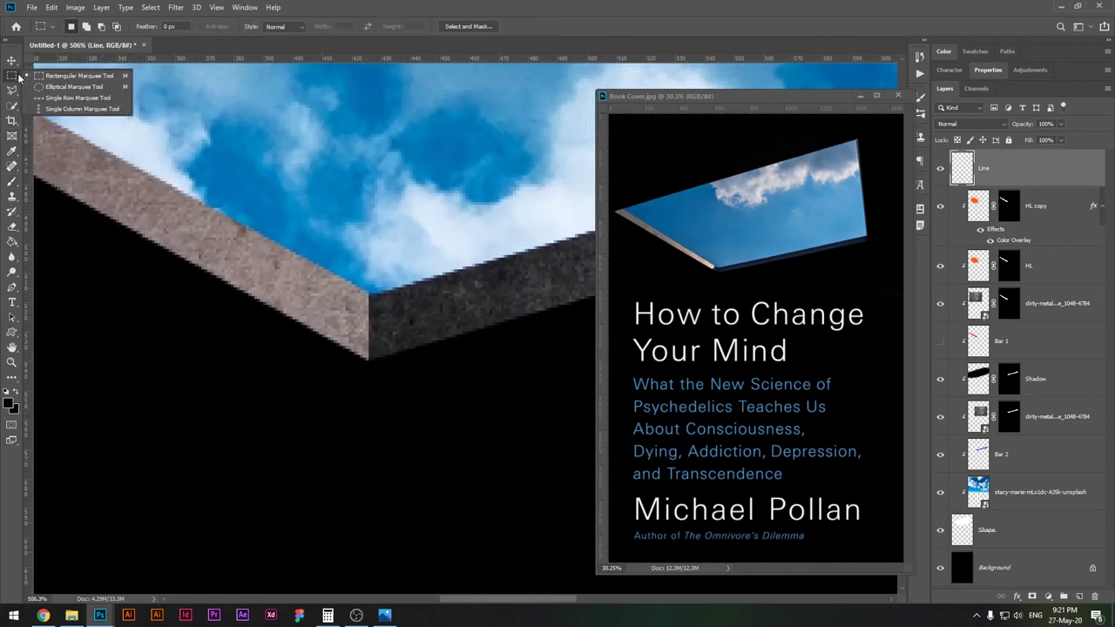
left_click(70, 75)
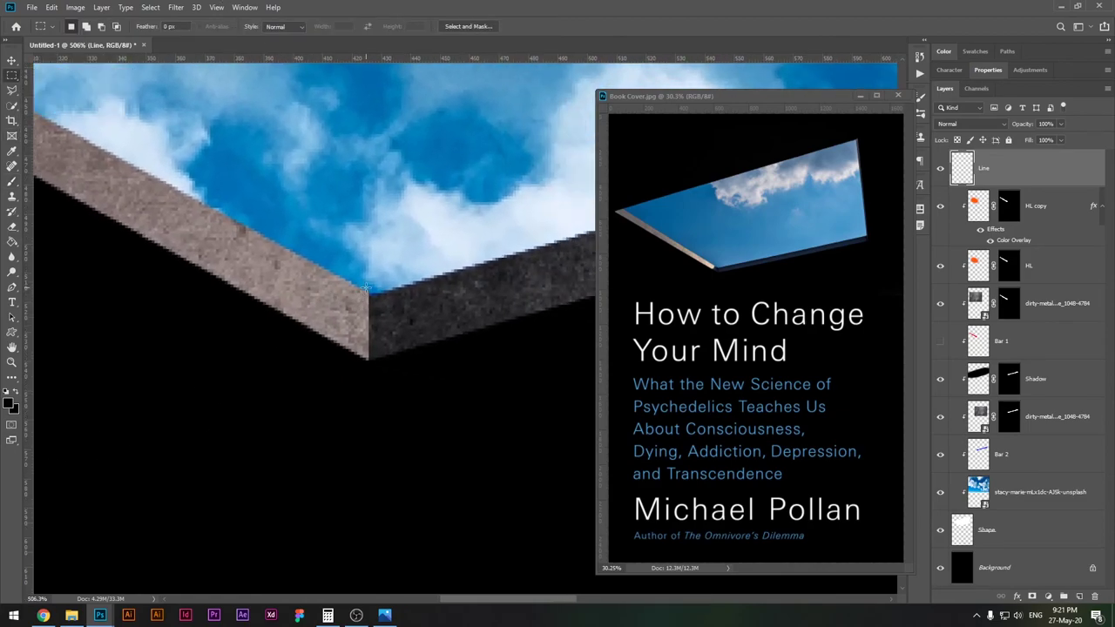
left_click_drag(367, 287, 372, 365)
key("alt+BackSpace")
key("ctrl+d")
key("v")
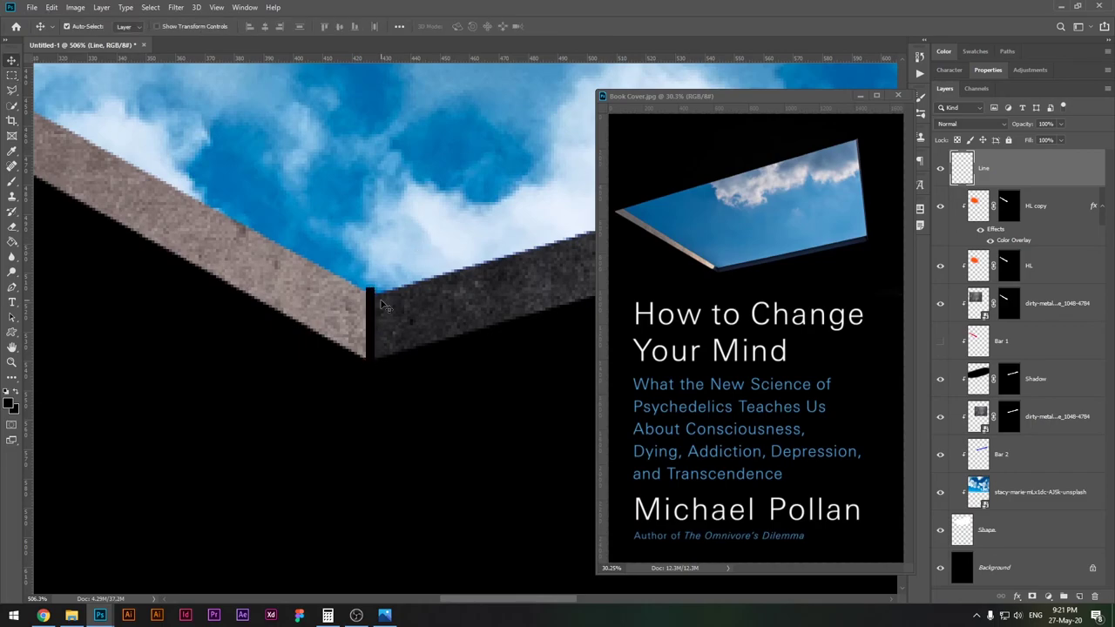
Step: Lower the Line layer's opacity to 41%
left_click_drag(488, 253, 424, 341)
left_click_drag(476, 304, 531, 349)
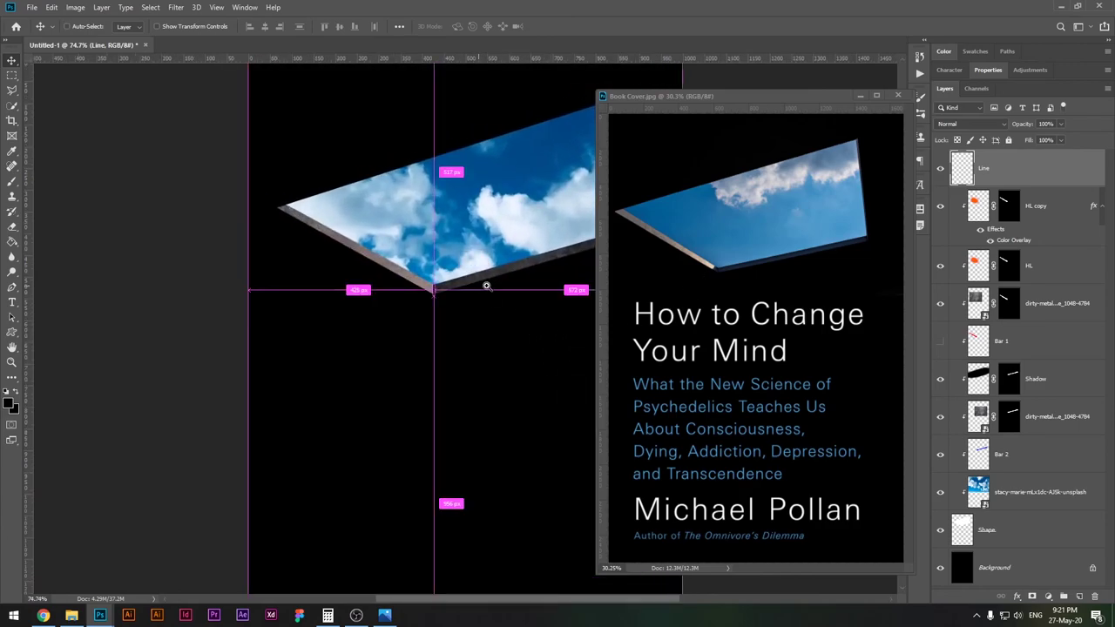
left_click_drag(480, 287, 813, 229)
left_click_drag(1031, 127, 998, 130)
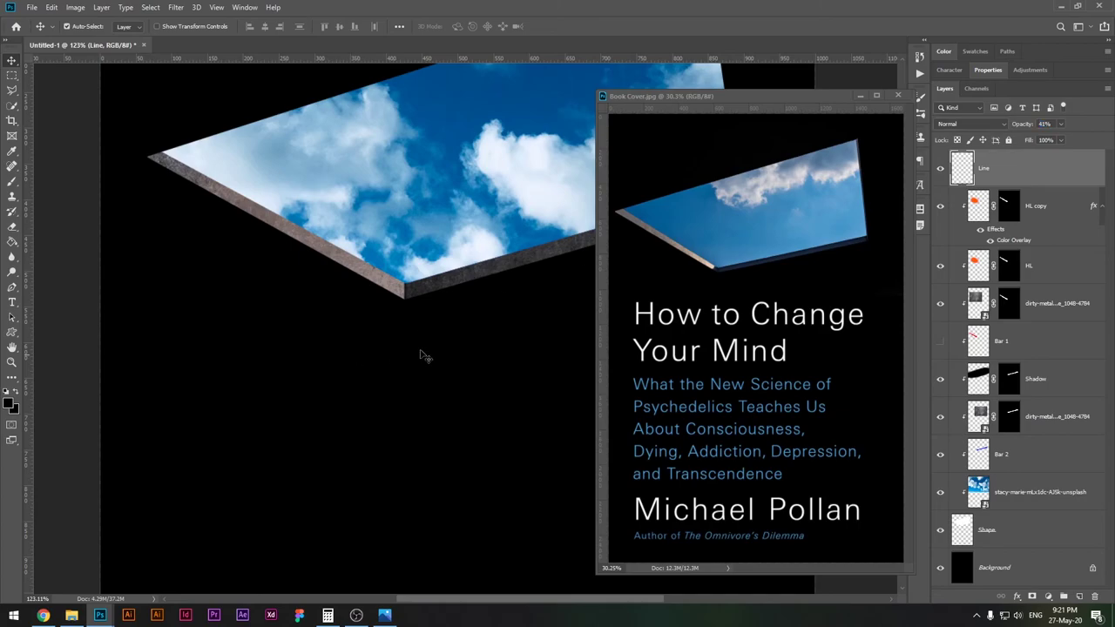
left_click_drag(531, 308, 458, 289)
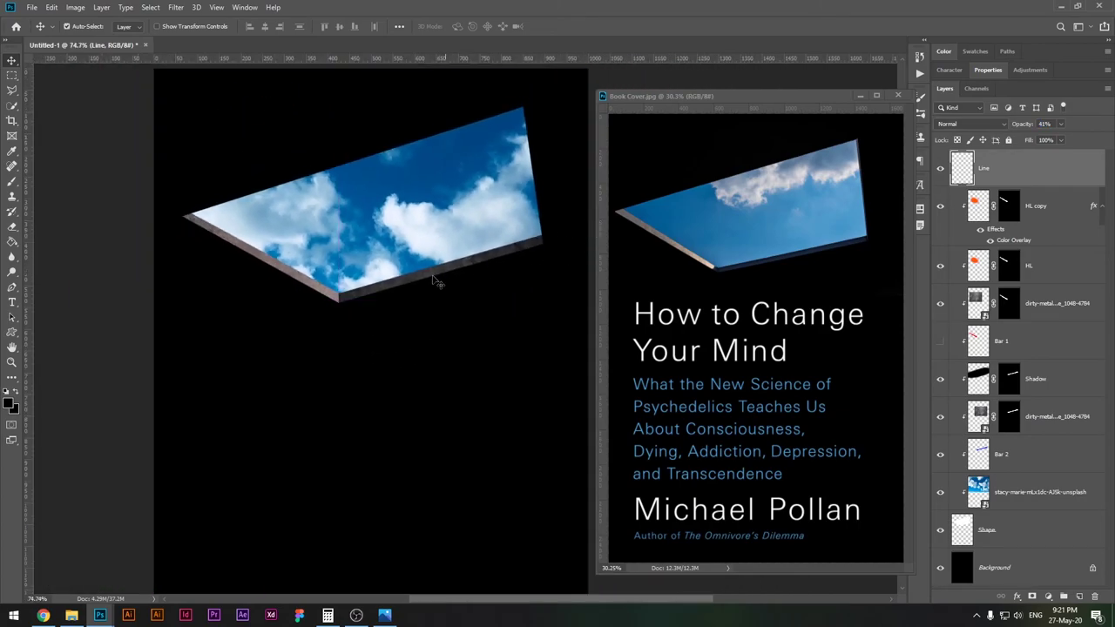
Step: Select all layers from HL copy down to the sky photo
left_click(409, 289, "ctrl")
left_click(329, 293, "ctrl")
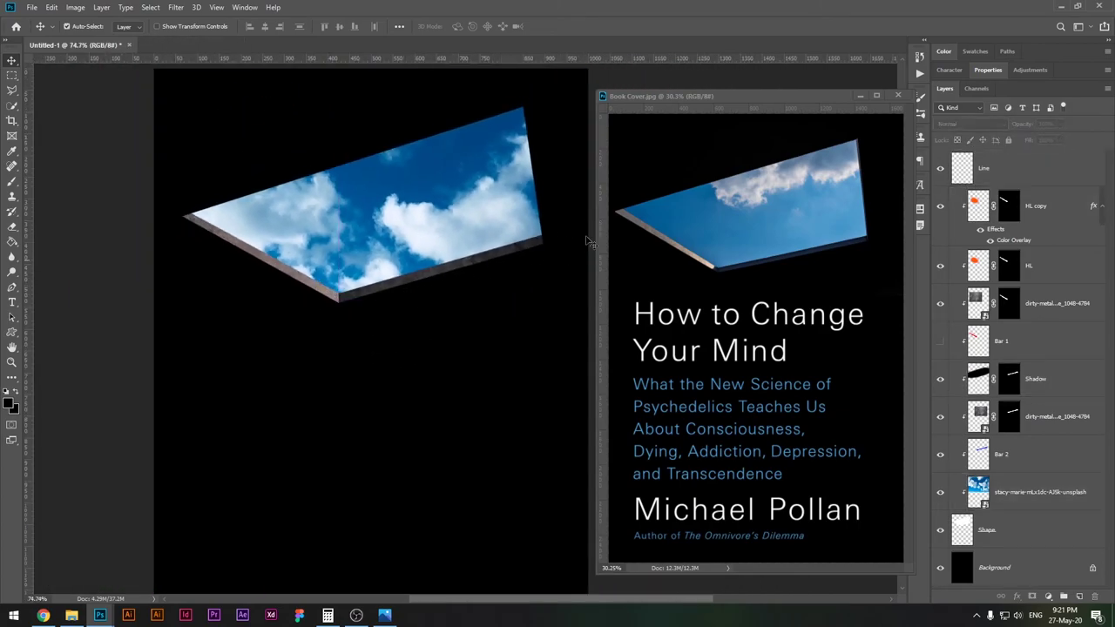
left_click(334, 300, "ctrl")
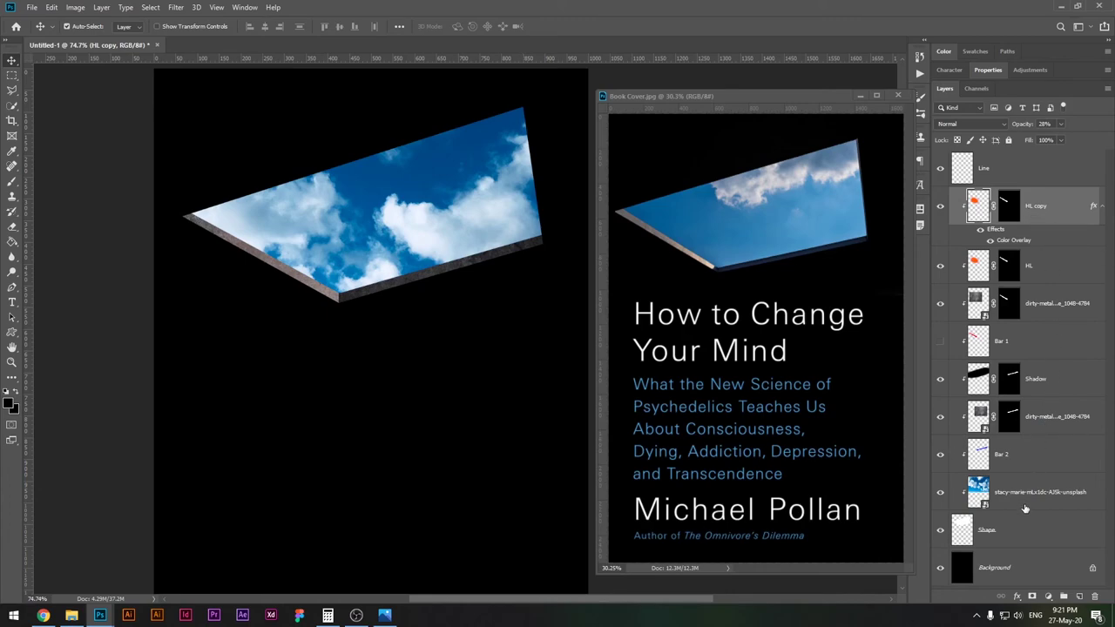
left_click(1048, 494, "shift")
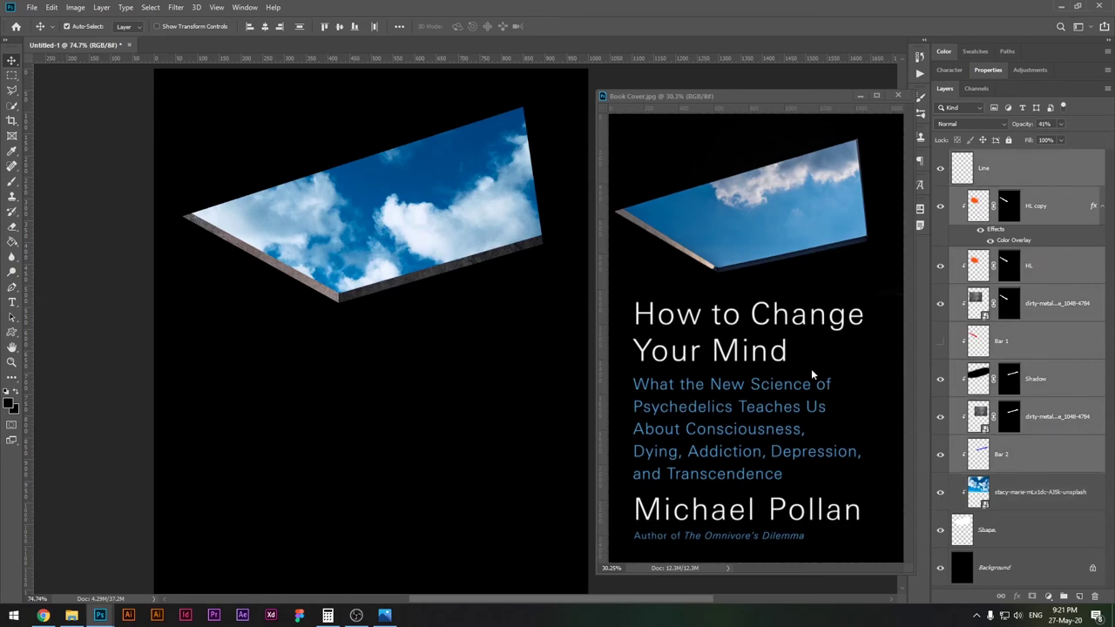
Step: Move the selected skylight layers down 8 px and rotate them 0.5°
key("ctrl")
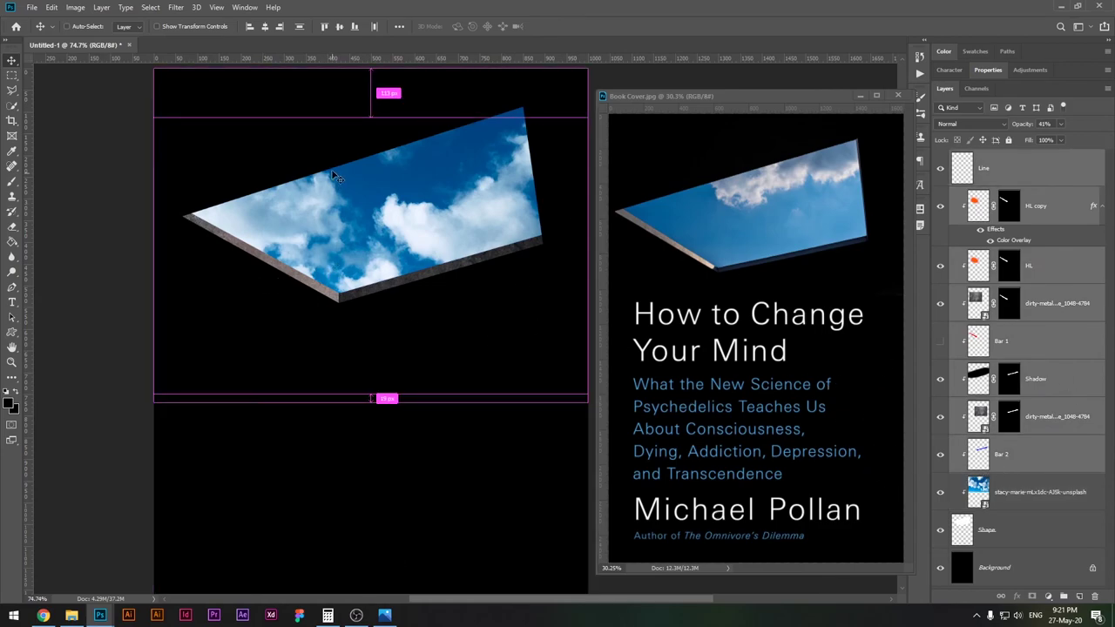
key("ctrl+t")
left_click_drag(438, 153, 436, 156)
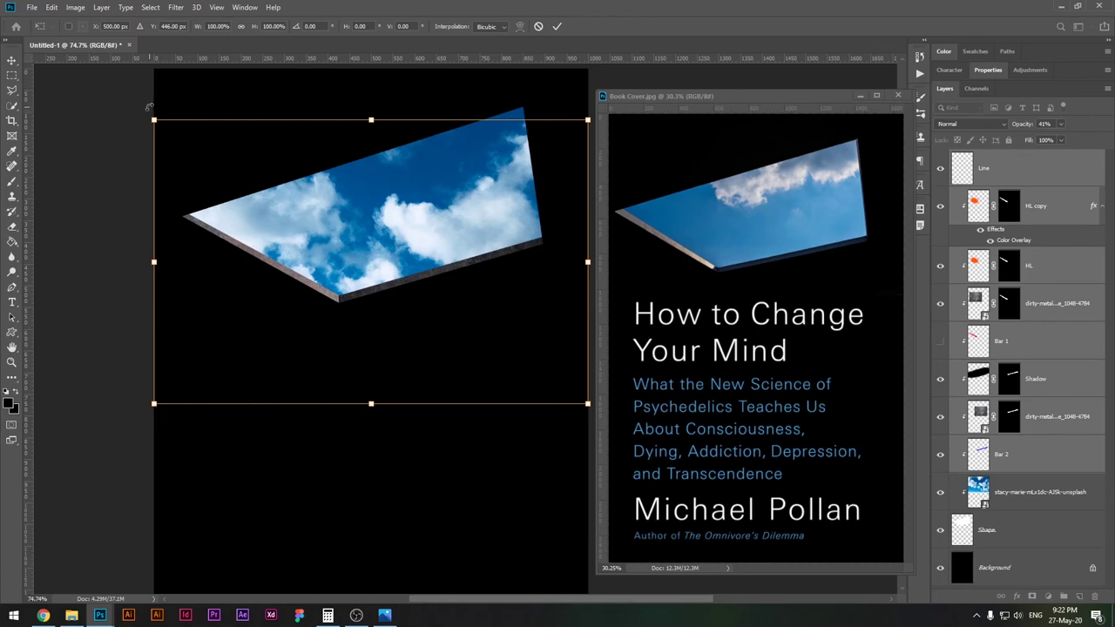
left_click_drag(147, 106, 145, 103)
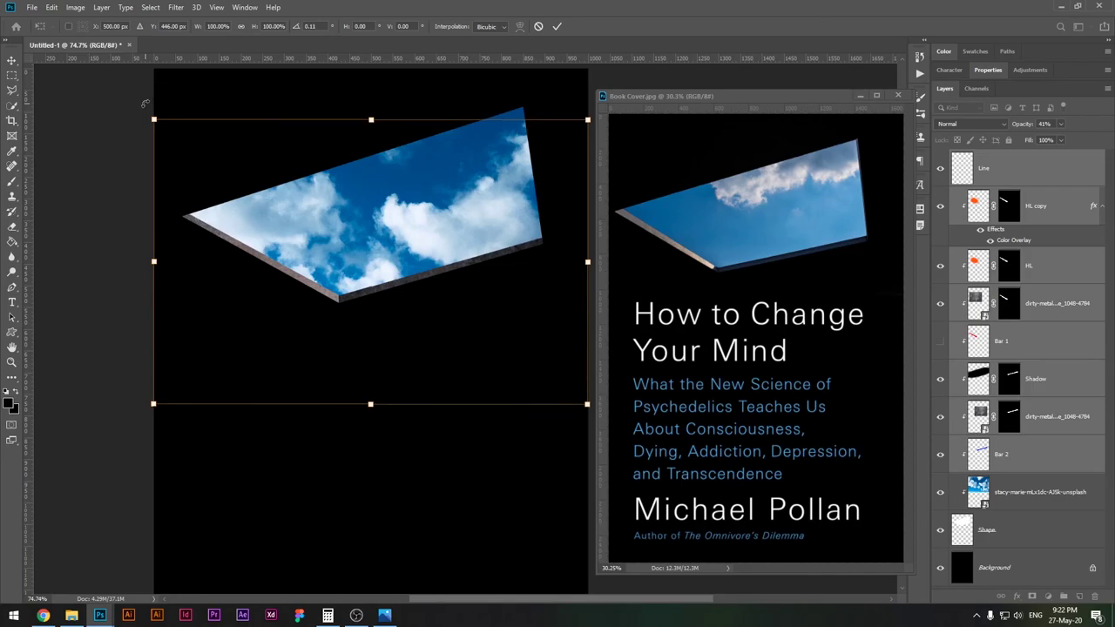
key("Return")
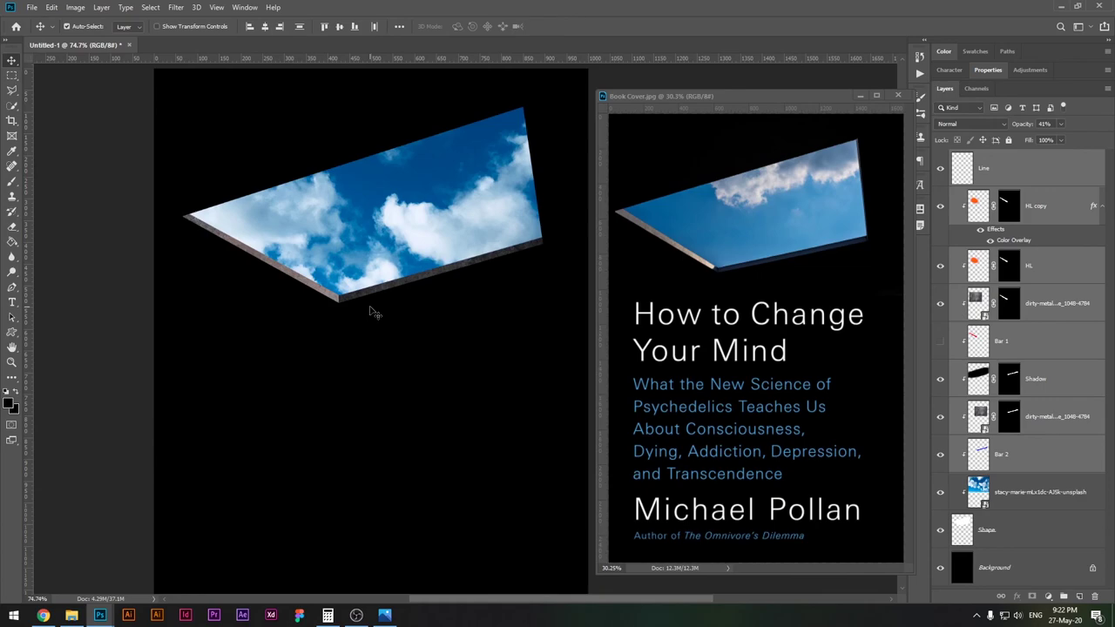
left_click_drag(518, 274, 468, 278)
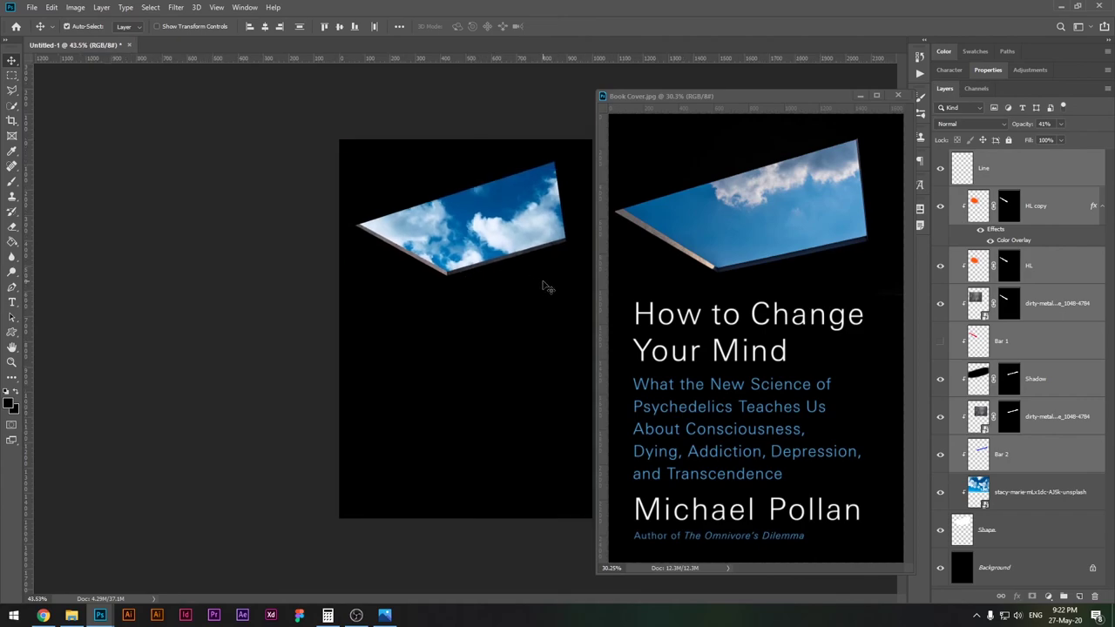
Step: Add white 'Book Title' text below the skylight and resize it
key("t")
left_click(393, 323)
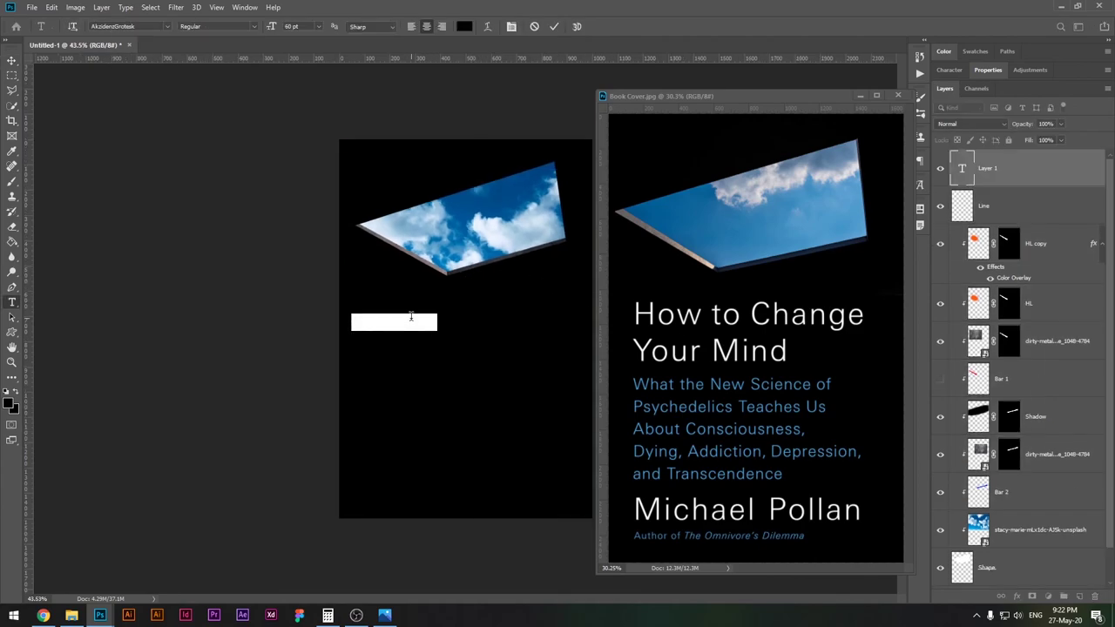
type("Book Title")
key("ctrl+Return")
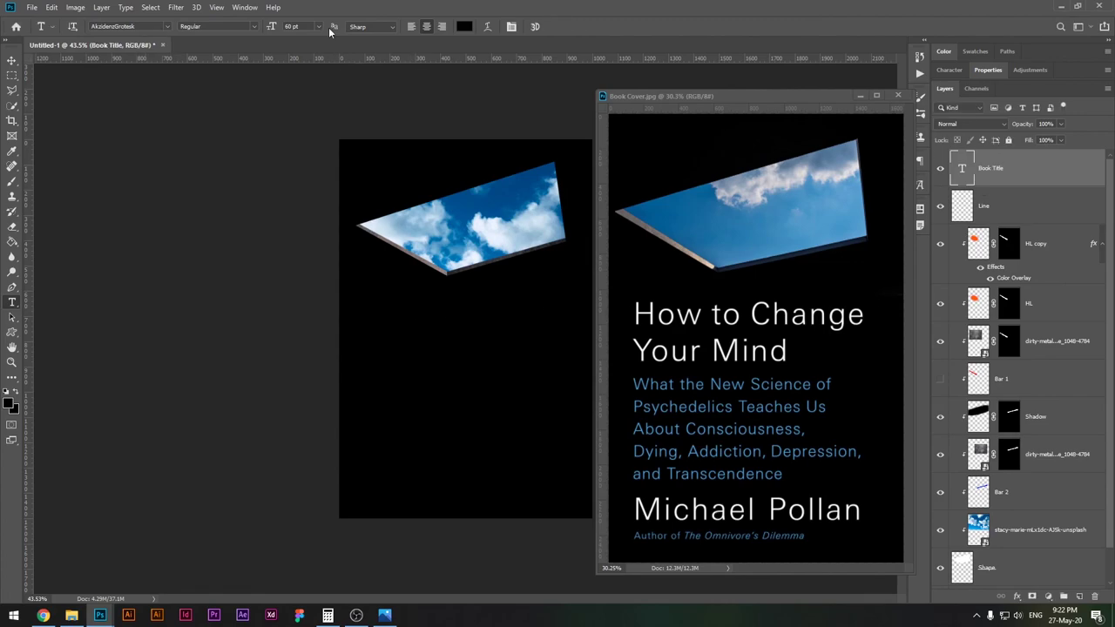
left_click(462, 26)
left_click(707, 223)
key("Return")
key("ctrl+t")
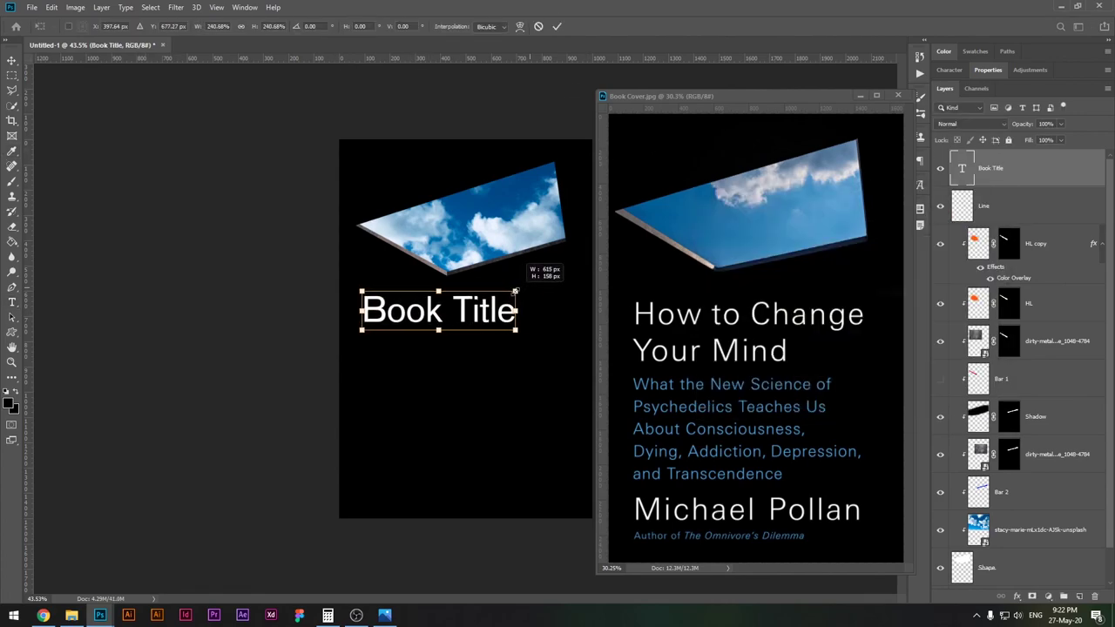
key("Return")
Step: Duplicate the title beneath itself, retype it as 'Author Name' and scale it down
left_click_drag(497, 329, 497, 390)
left_click(466, 379)
key("ctrl+a")
type("Author Name")
key("ctrl+Return")
key("ctrl+t")
left_click_drag(556, 359, 491, 428)
key("Return")
Step: Move the Book Title and Author Name text lower on the page
key("v")
left_click_drag(454, 328, 453, 381)
scroll(523, 252, "up", 2)
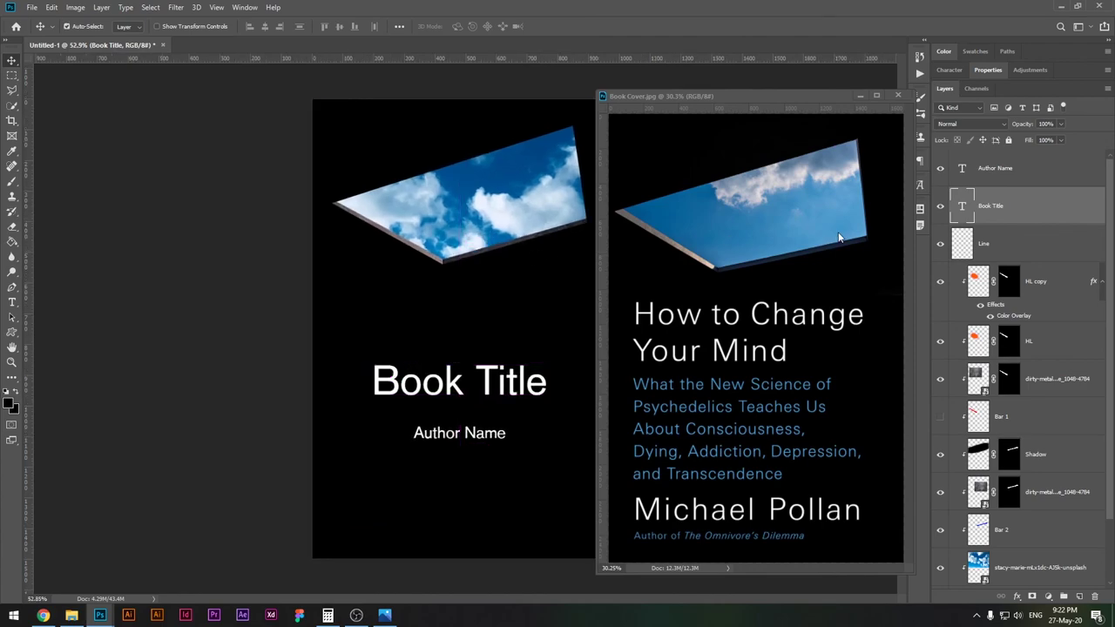